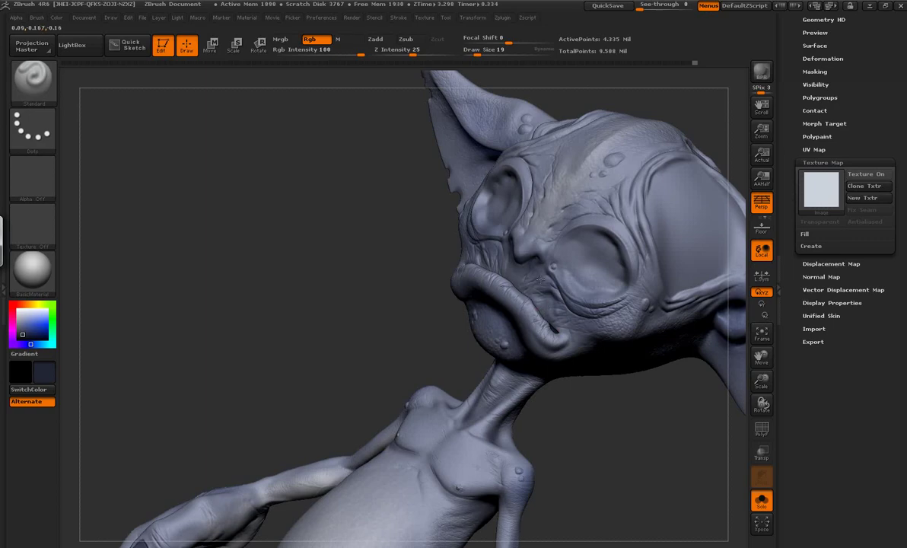
Pick a dark purple paint colour in the Color picker
left_click_drag(245, 229, 444, 227)
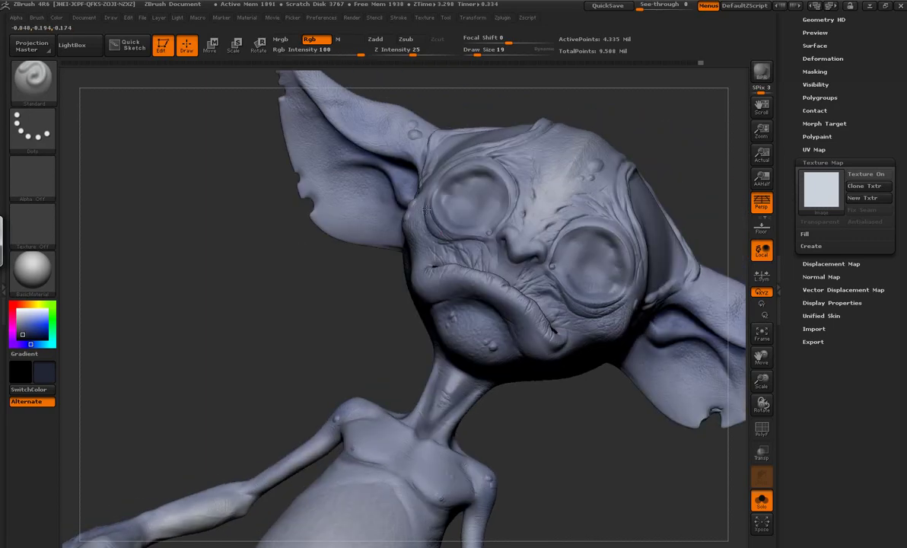
left_click(24, 330)
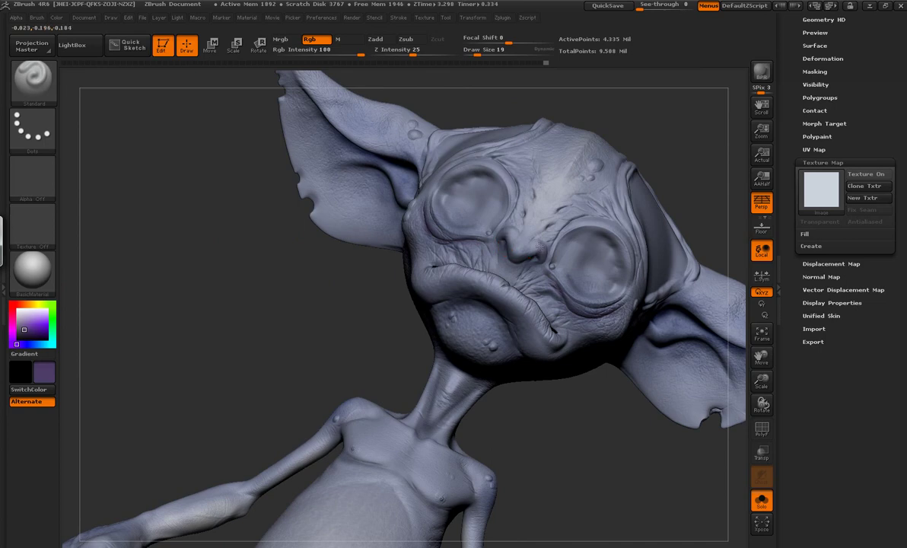
left_click_drag(578, 480, 255, 329, "alt")
key("f")
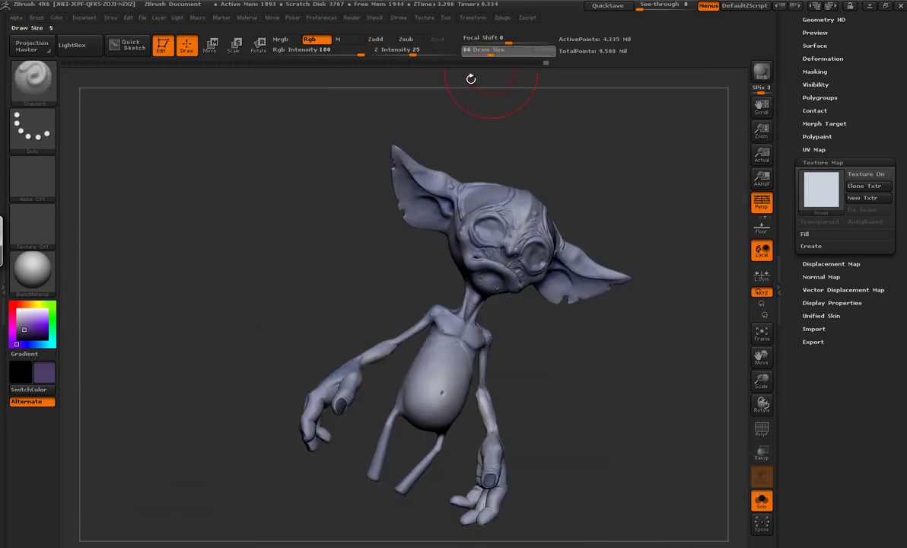
left_click_drag(325, 208, 425, 331)
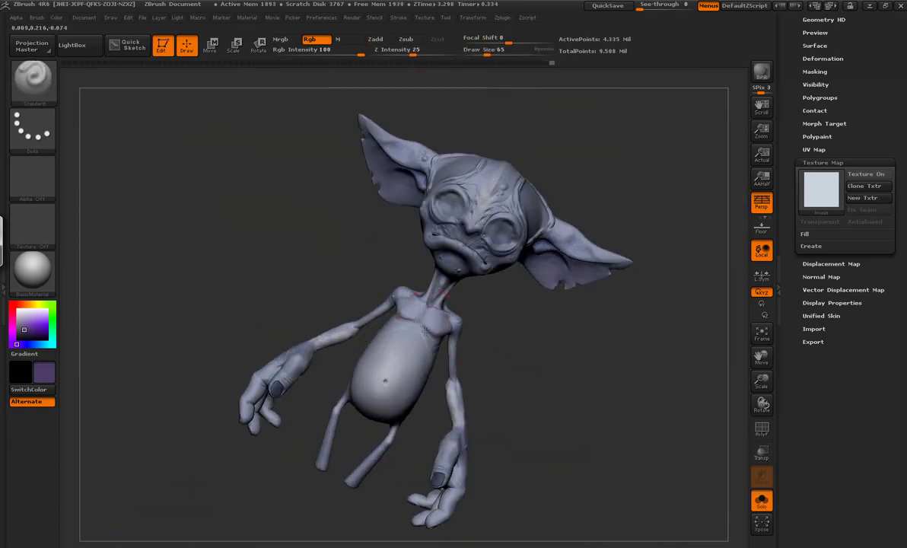
Reduce Draw Size and dab dark purple onto a bump on the back of the head
key("bracketleft")
key("bracketleft")
key("bracketleft")
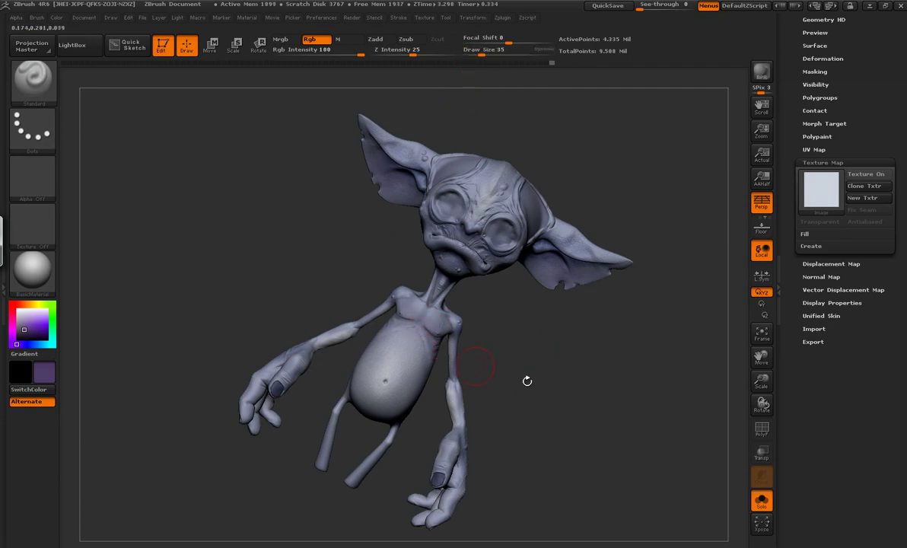
left_click_drag(527, 380, 439, 222, "alt")
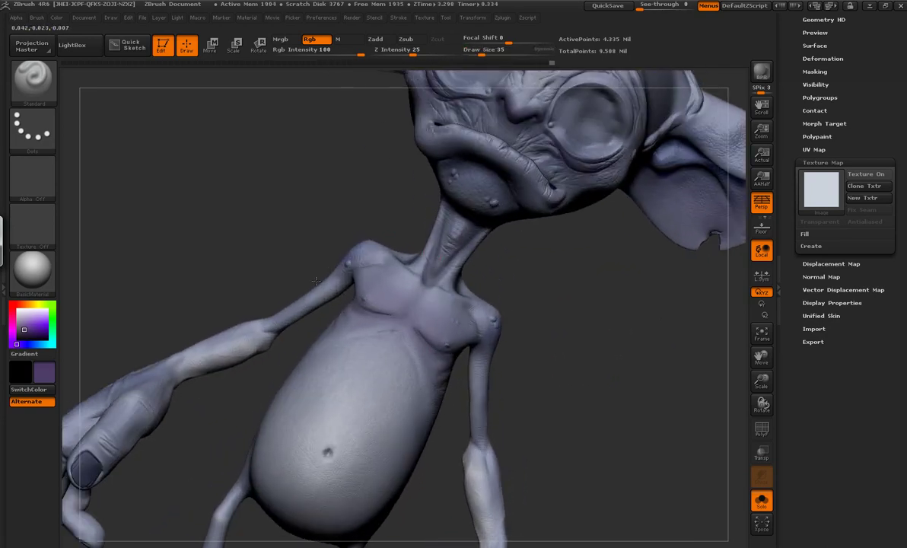
key("f")
mouse_move(315, 281)
left_mouse_down()
mouse_move(343, 266)
mouse_move(314, 176)
mouse_move(218, 242)
left_mouse_up()
left_click(218, 242)
key("bracketleft")
key("bracketleft")
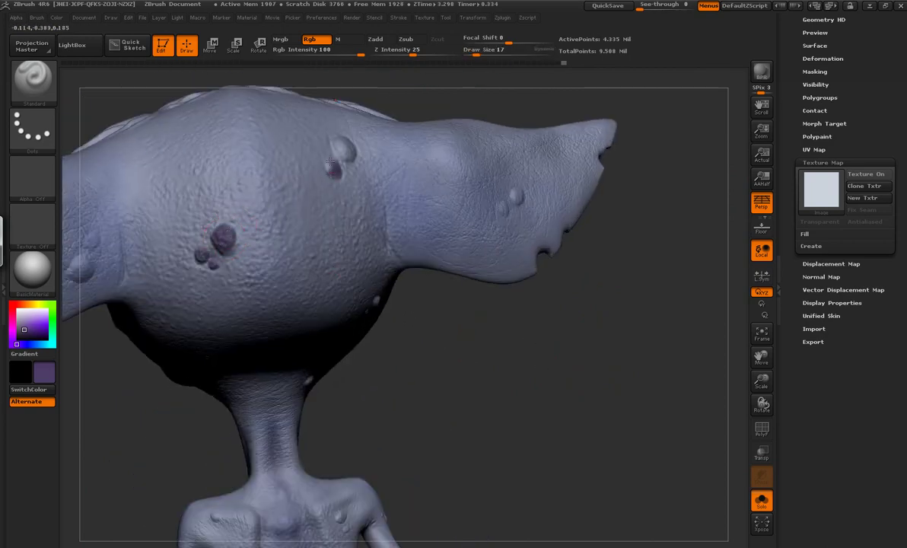
Choose a spray alpha and dab speckled purple onto more head bumps
left_click_drag(333, 164, 327, 145)
left_click(347, 141)
left_click(307, 257)
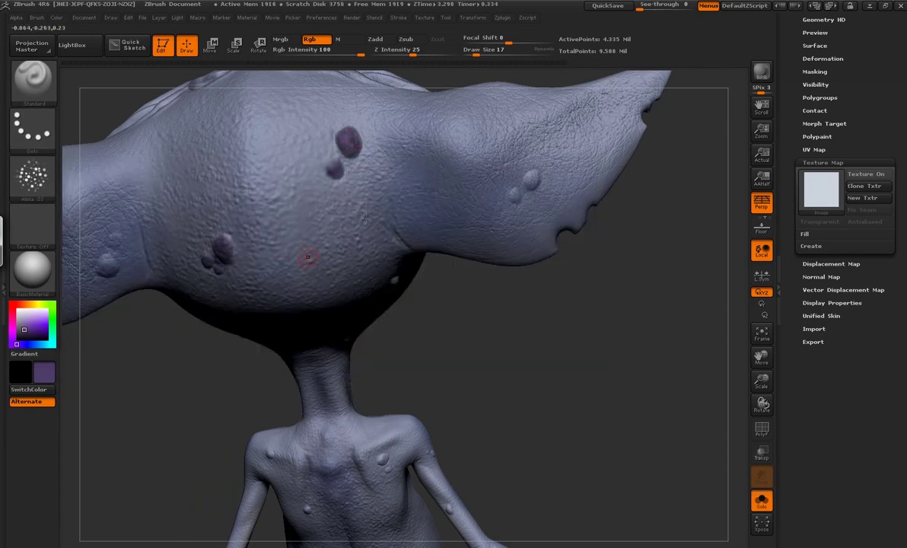
mouse_move(515, 199)
left_mouse_down()
mouse_move(320, 228)
mouse_move(454, 206)
left_mouse_up()
left_click(304, 233)
Paint a dark purple spot on the goblin's back near the left shoulder
left_click_drag(663, 366, 613, 251)
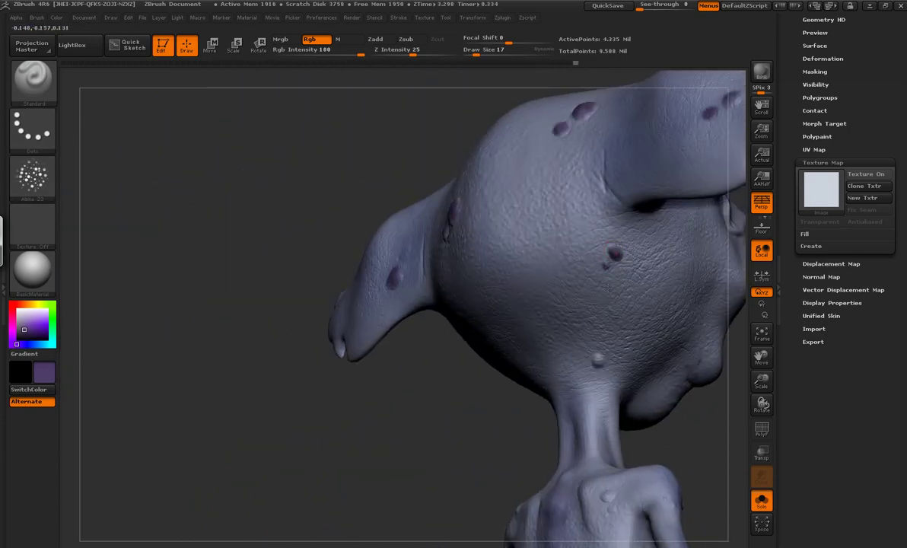
mouse_move(598, 361)
left_mouse_down()
mouse_move(624, 254)
mouse_move(487, 358)
left_mouse_up()
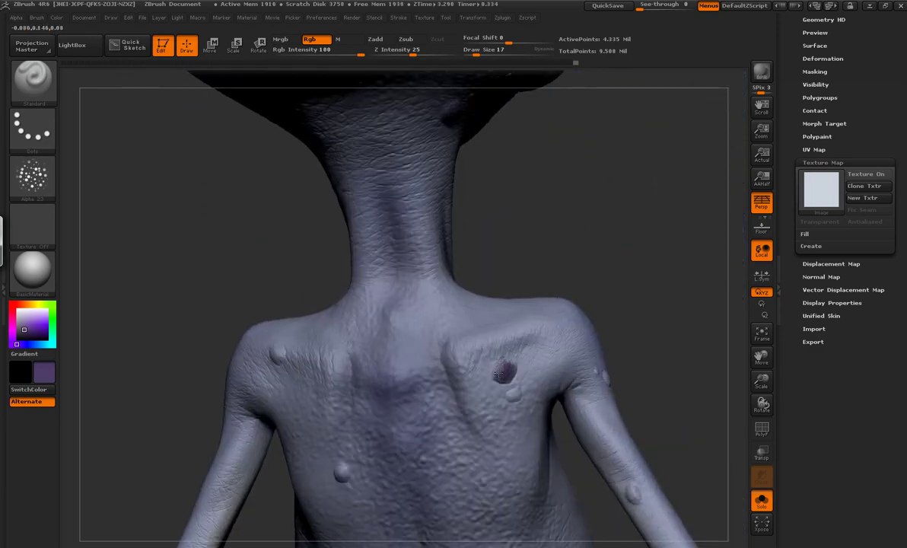
left_click_drag(584, 316, 605, 387)
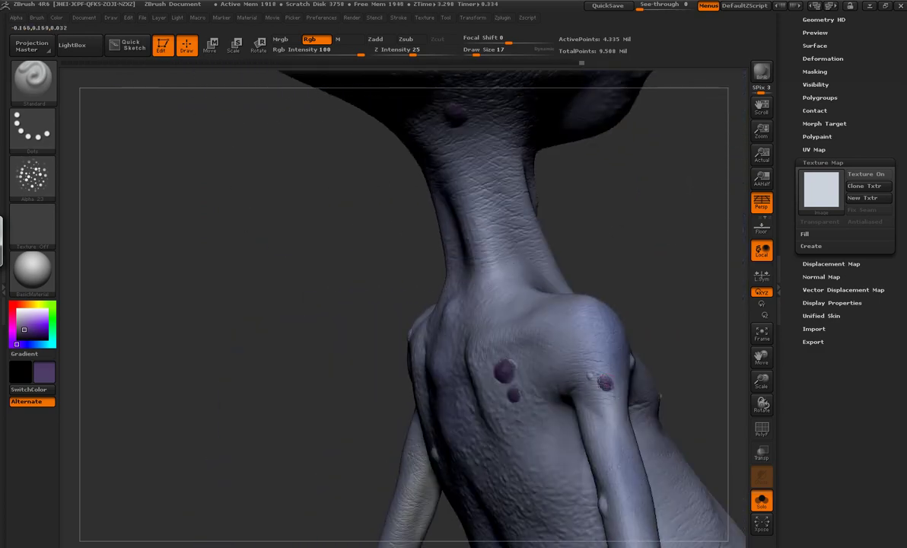
left_click_drag(550, 350, 525, 213, "alt")
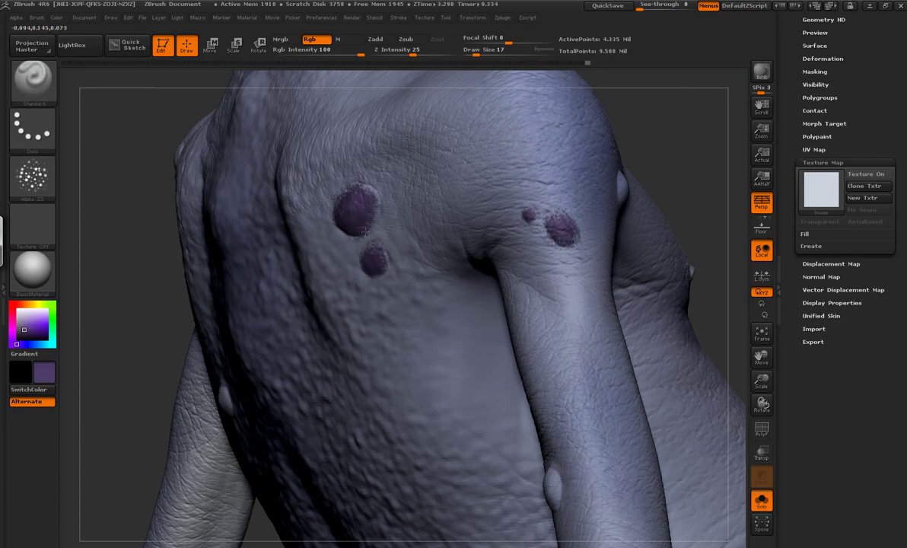
left_click_drag(561, 215, 512, 320)
left_click_drag(515, 244, 111, 318)
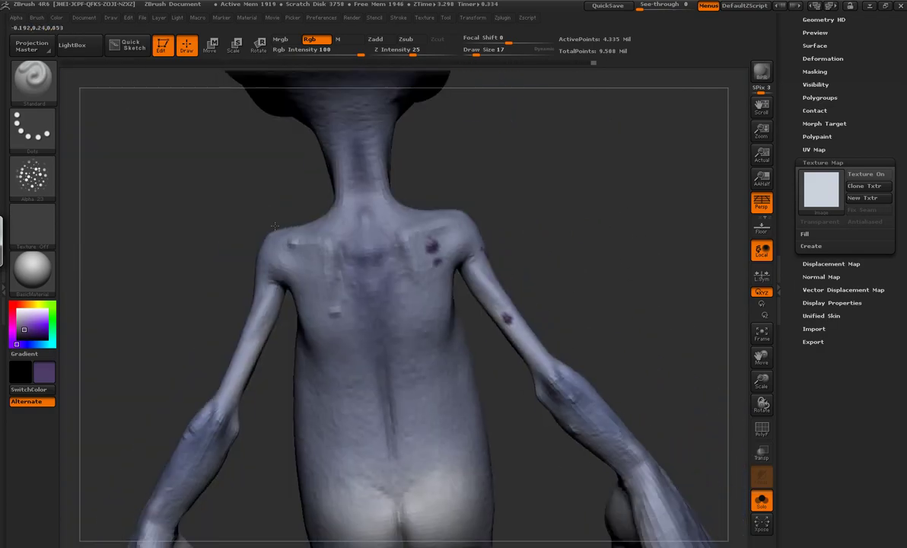
left_click(131, 304)
Look over the forearm, hand, chest and belly to check the purple speckling
left_click_drag(380, 236, 471, 355)
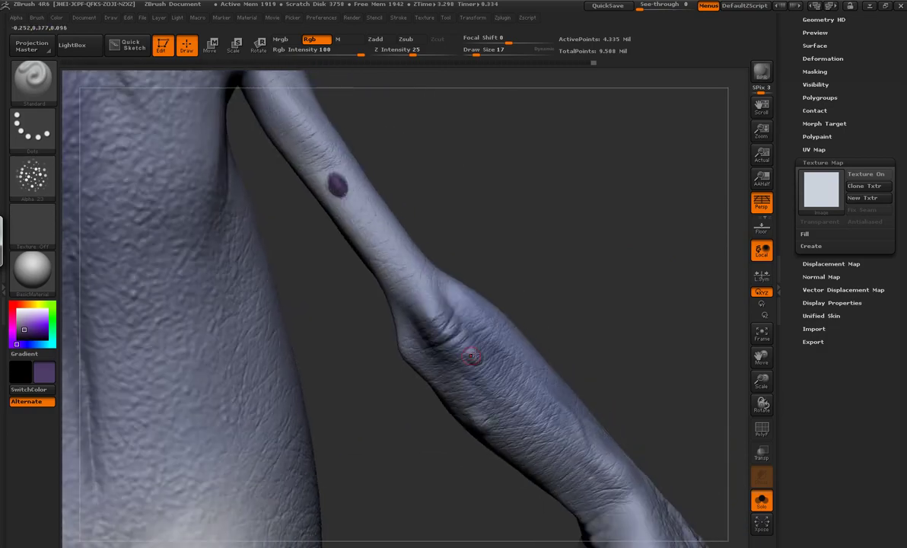
mouse_move(513, 274)
left_mouse_down()
mouse_move(581, 209)
mouse_move(538, 312)
left_mouse_up()
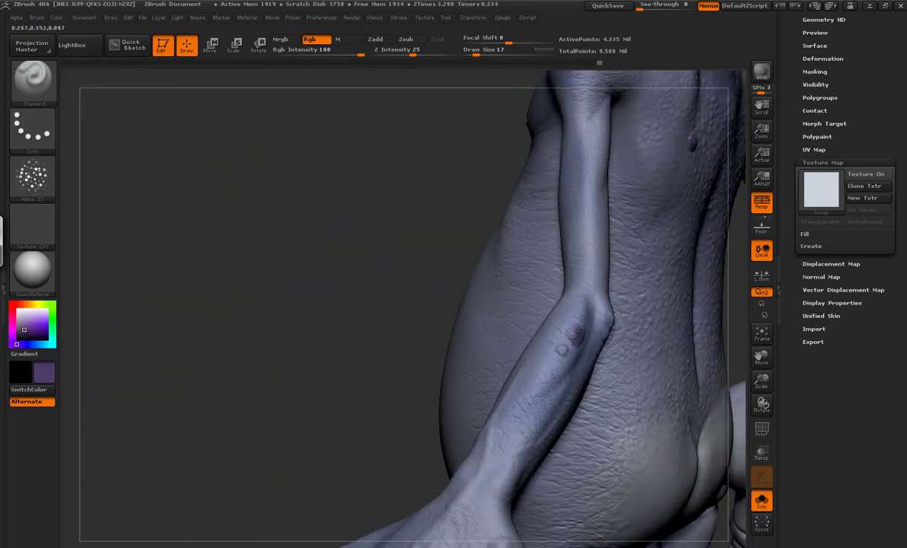
mouse_move(318, 292)
left_mouse_down()
mouse_move(531, 272)
mouse_move(332, 164)
mouse_move(449, 296)
left_mouse_up()
mouse_move(278, 241)
left_mouse_down()
mouse_move(233, 209)
mouse_move(547, 314)
mouse_move(439, 343)
mouse_move(491, 373)
mouse_move(167, 267)
left_mouse_up()
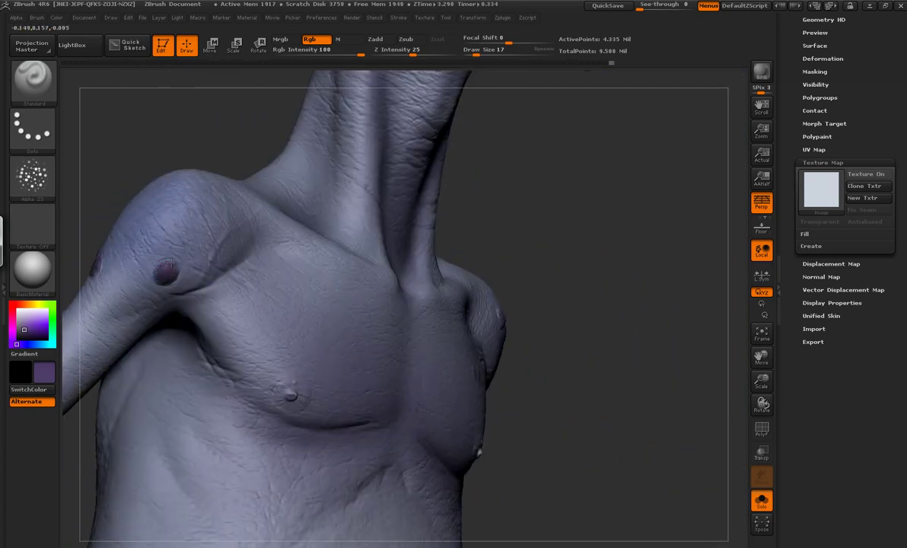
mouse_move(605, 259)
left_mouse_down()
mouse_move(500, 261)
mouse_move(537, 215)
mouse_move(538, 410)
mouse_move(443, 381)
mouse_move(644, 178)
left_mouse_up()
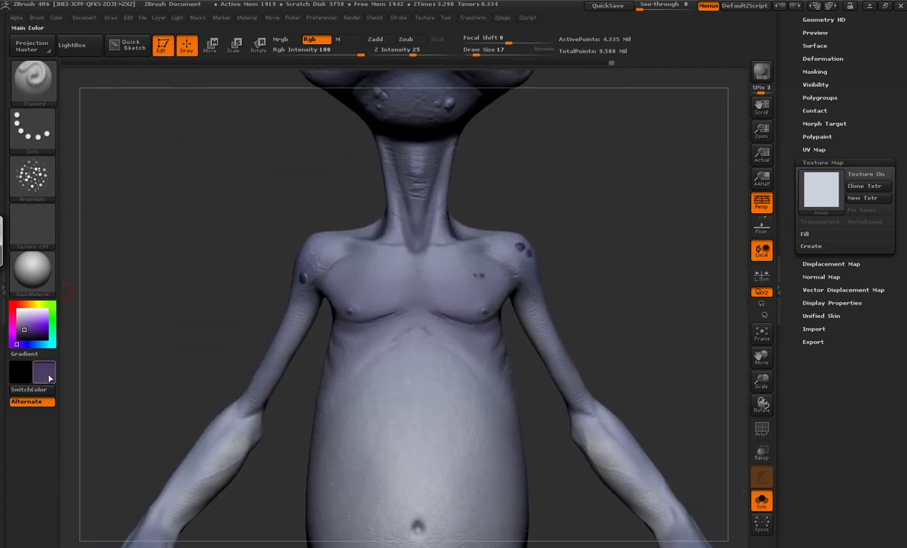
Enlarge the brush, darken the skin around the right nipple, then shrink it again
left_click_drag(168, 327, 483, 382)
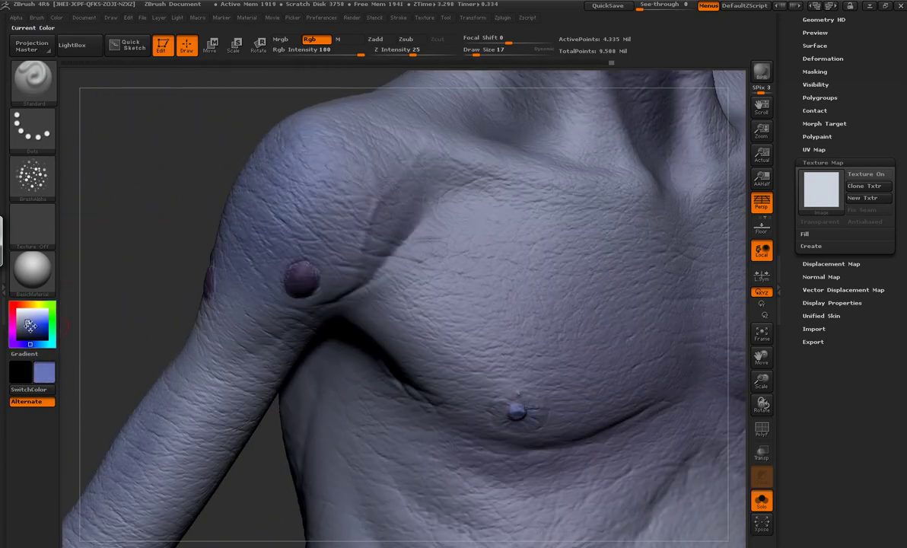
left_click_drag(476, 54, 485, 54)
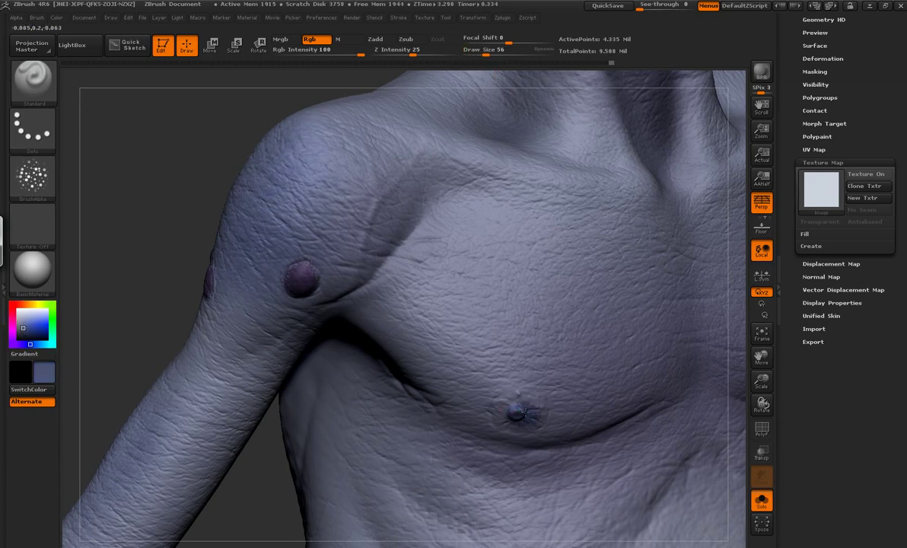
mouse_move(196, 230)
left_mouse_down()
mouse_move(332, 217)
mouse_move(457, 152)
mouse_move(549, 77)
left_mouse_up()
left_click_drag(644, 377, 647, 381)
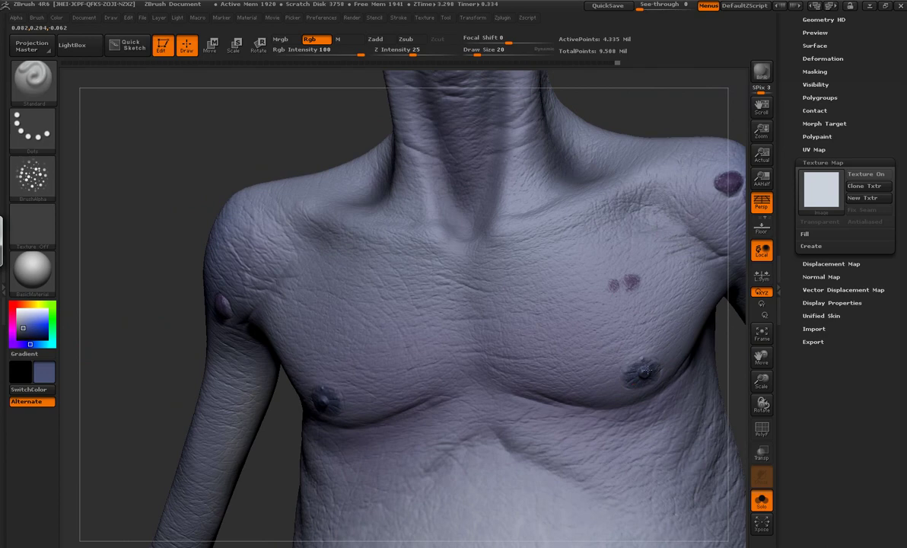
left_click_drag(476, 54, 470, 54)
Choose a soft blotchy alpha and look over the chest and belly
left_click(32, 175)
left_click(442, 213)
mouse_move(442, 213)
left_mouse_down()
mouse_move(267, 228)
mouse_move(34, 341)
mouse_move(262, 226)
left_mouse_up()
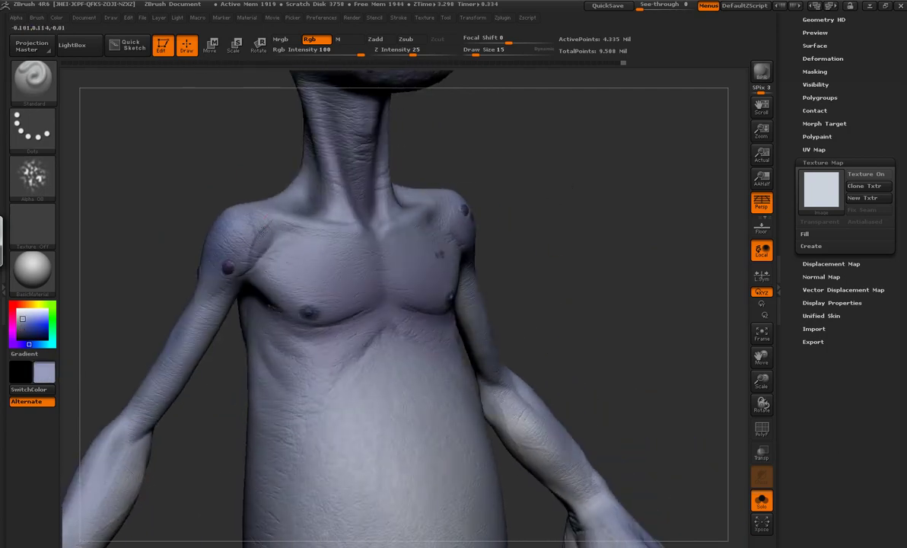
left_click_drag(205, 214, 674, 244)
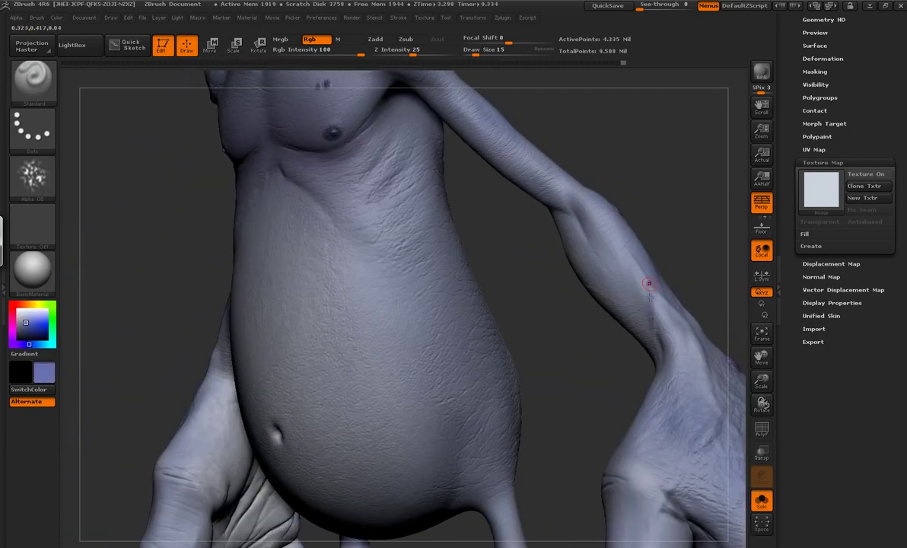
key("ctrl")
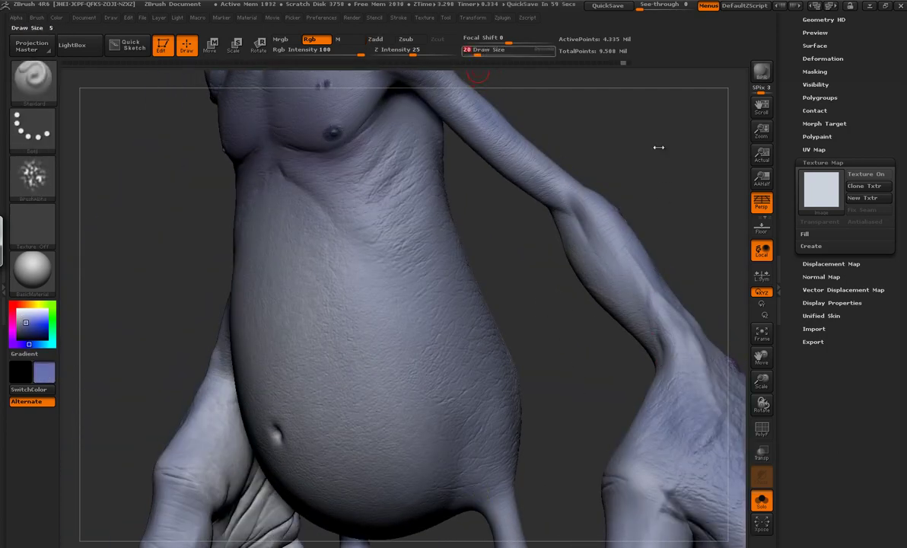
mouse_move(585, 147)
left_mouse_down()
mouse_move(542, 326)
mouse_move(551, 383)
left_mouse_up()
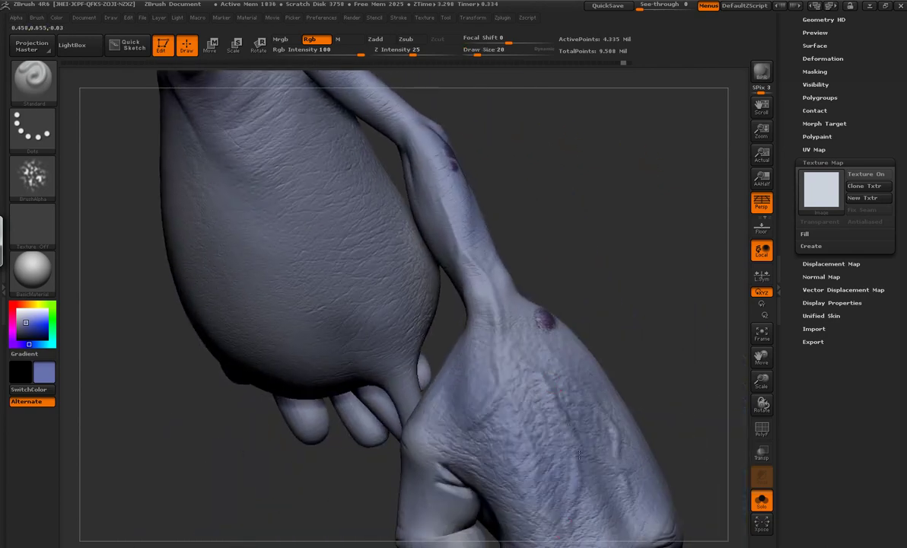
key("ctrl")
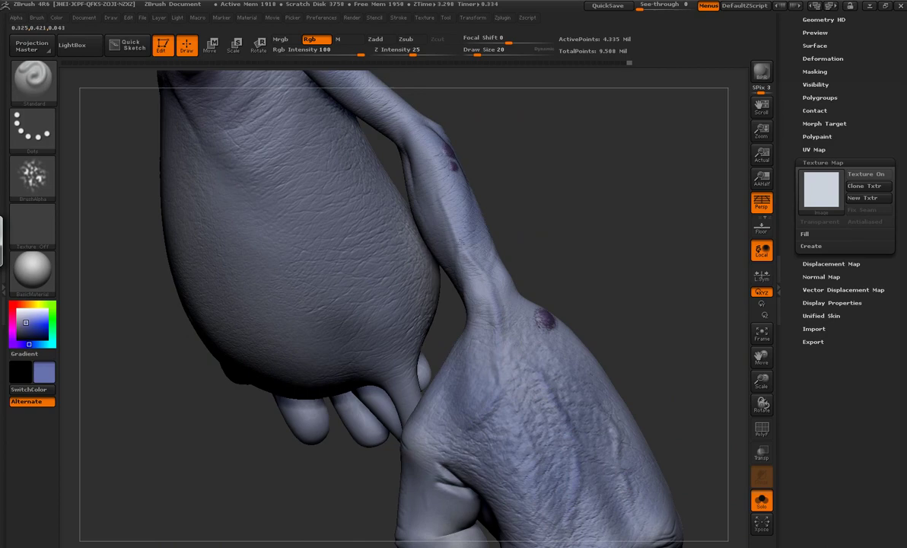
Switch to a subtractive Standard brush to deepen the belly button into a dark pit
mouse_move(439, 201)
left_mouse_down()
mouse_move(469, 176)
mouse_move(470, 137)
left_mouse_up()
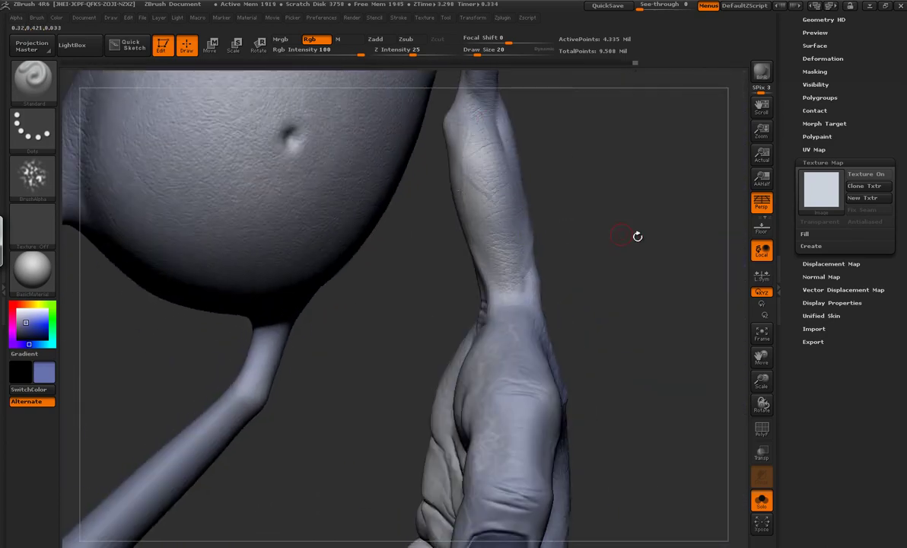
left_click_drag(637, 236, 475, 302)
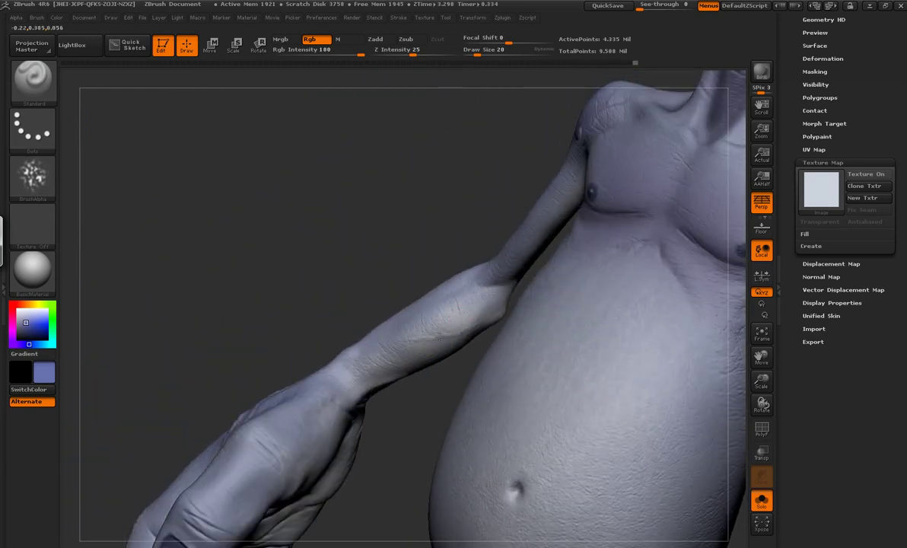
left_click_drag(452, 346, 425, 373)
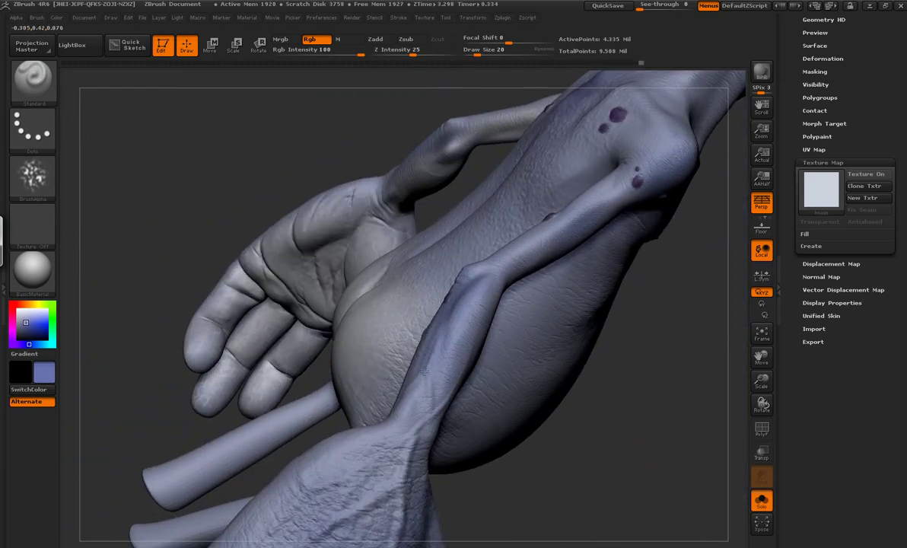
left_click_drag(403, 482, 443, 430)
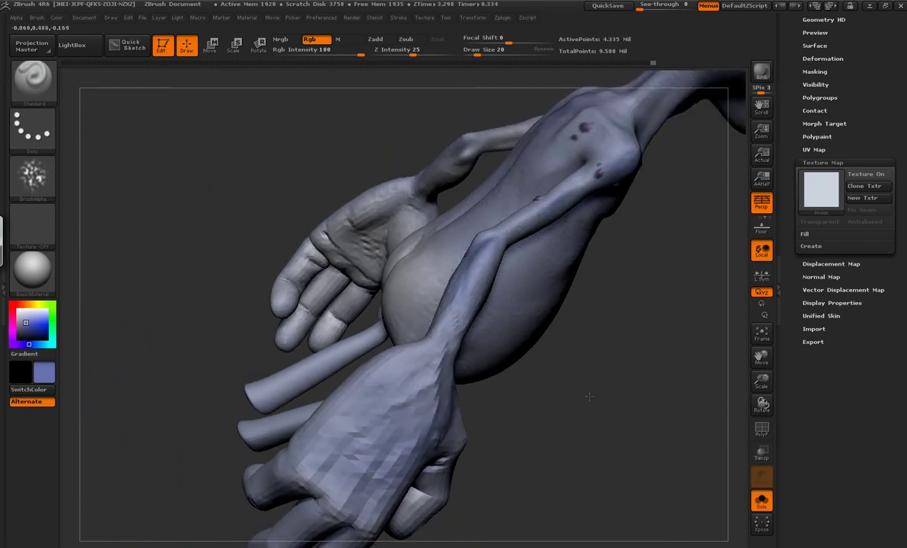
mouse_move(442, 364)
left_mouse_down()
mouse_move(288, 248)
mouse_move(628, 228)
left_mouse_up()
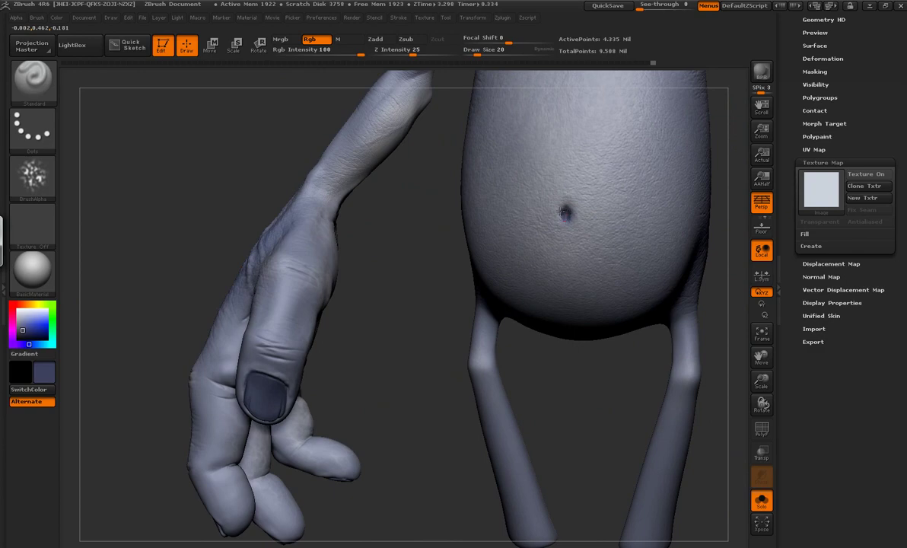
key("b")
left_click_drag(327, 281, 558, 269, "alt")
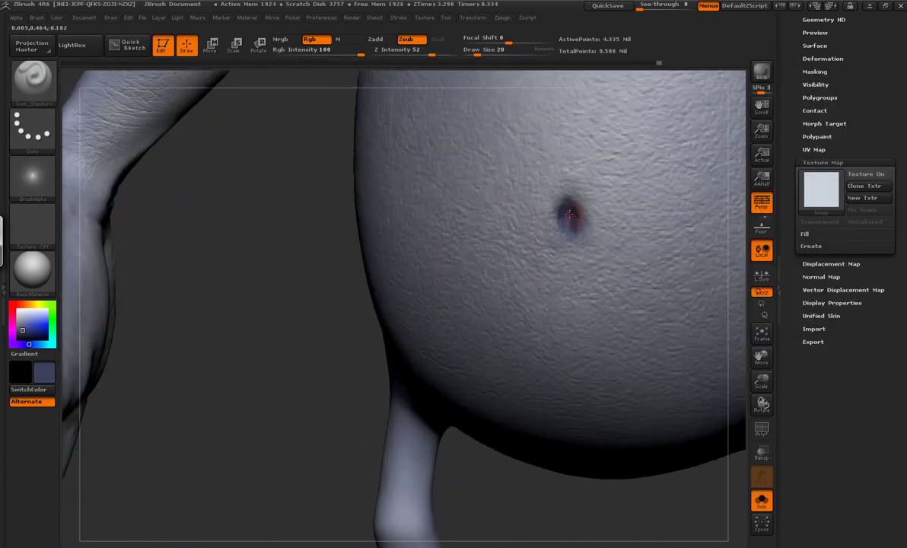
mouse_move(282, 222)
left_mouse_down("alt")
mouse_move(278, 472)
mouse_move(375, 290)
mouse_move(511, 369)
left_mouse_up("alt")
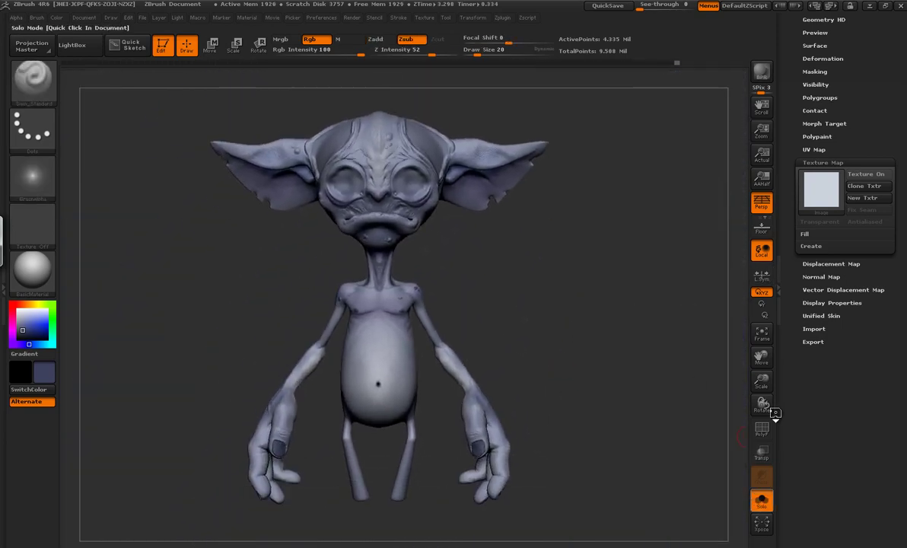
Try Mask By AO, then apply Mask By Cavity to the goblin's body
left_click(814, 72)
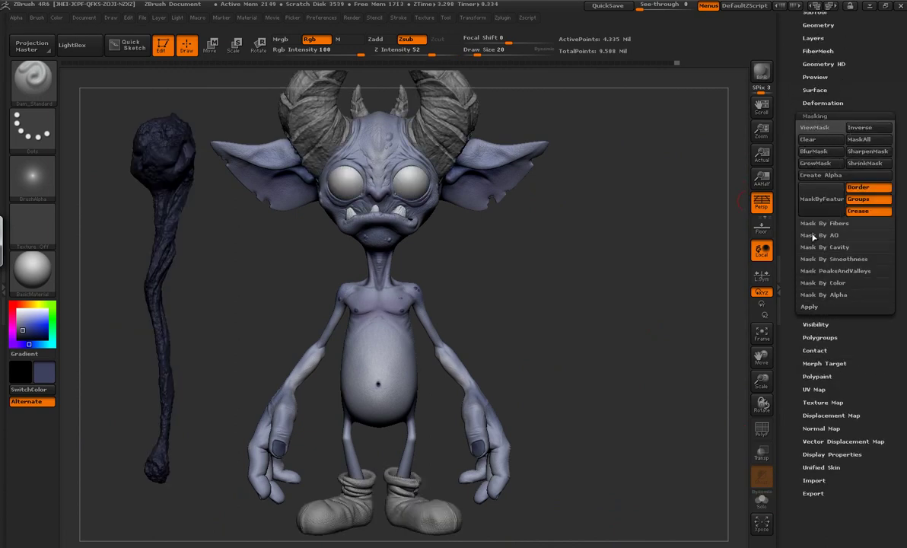
left_click(837, 247)
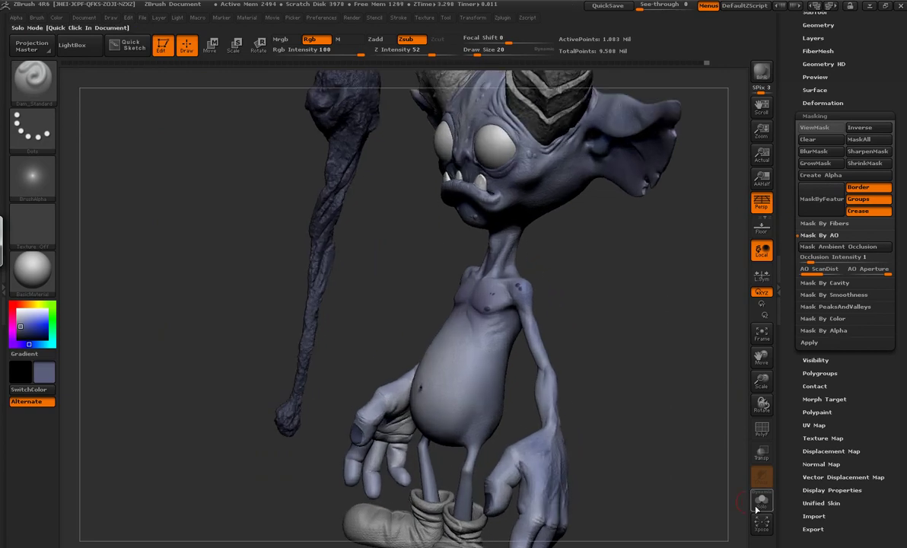
left_click(824, 284)
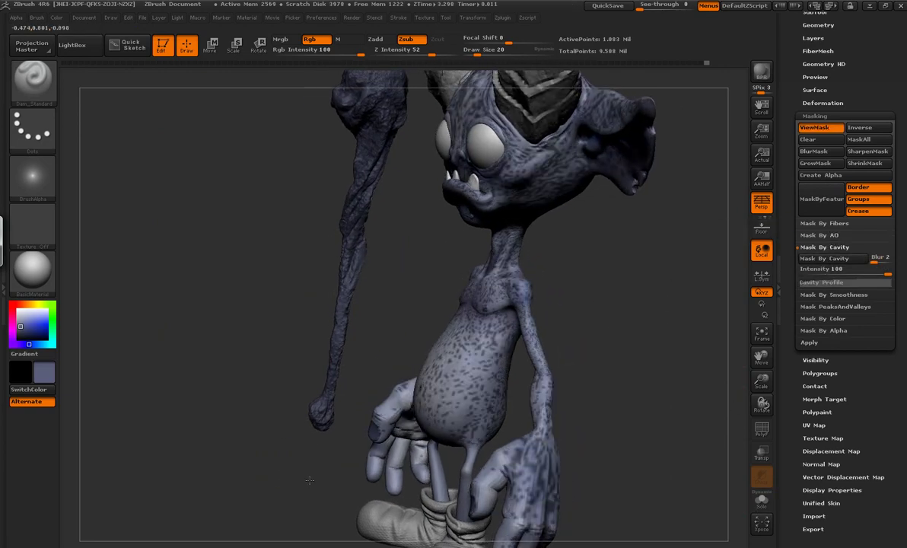
left_click_drag(373, 305, 152, 61)
left_click(57, 17)
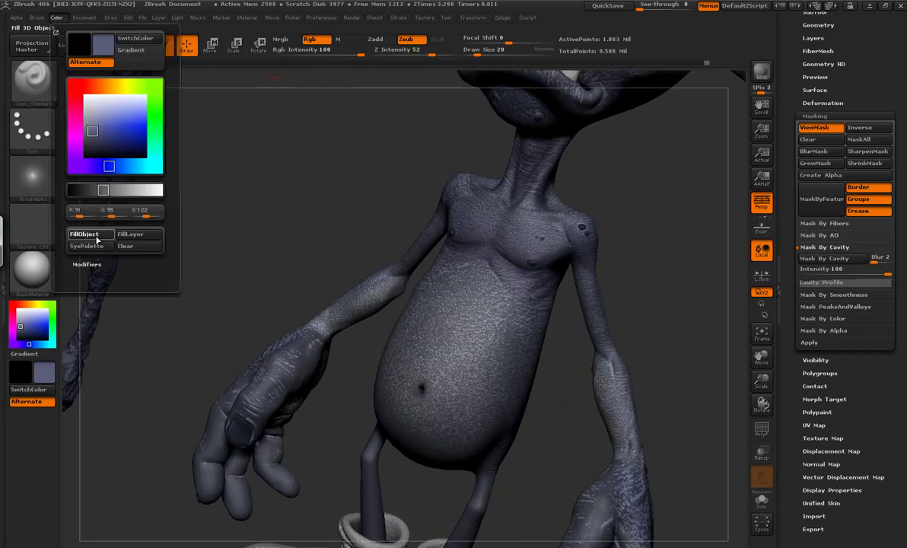
key("ctrl+h")
key("ctrl+h")
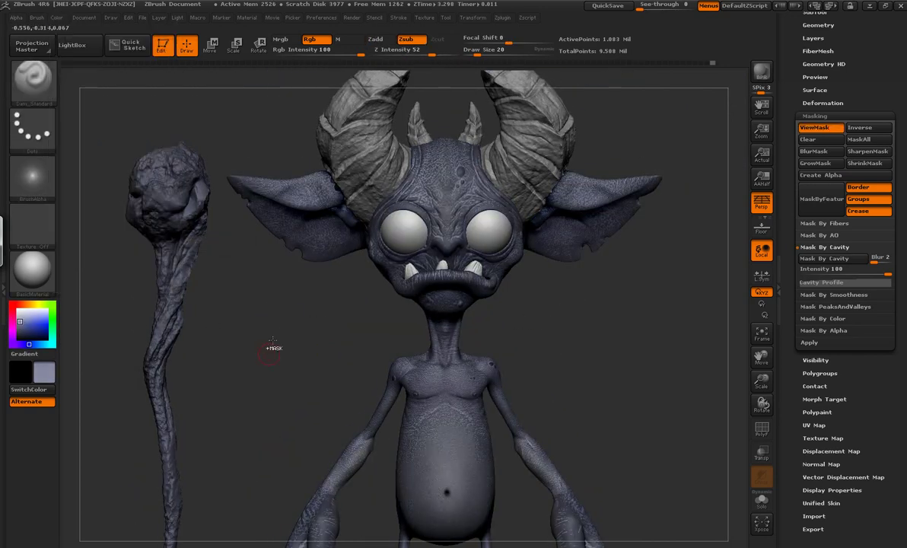
left_click_drag(297, 353, 458, 218, "alt")
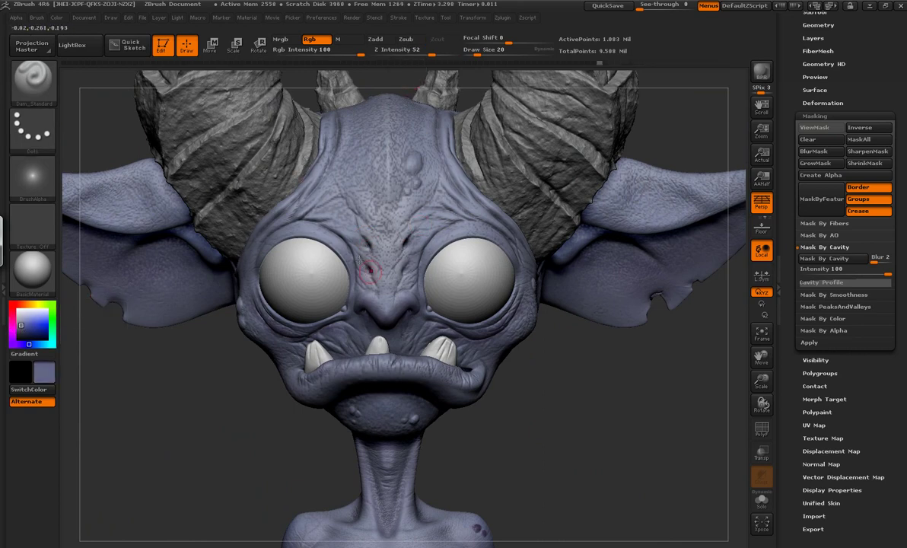
left_click_drag(560, 372, 404, 268)
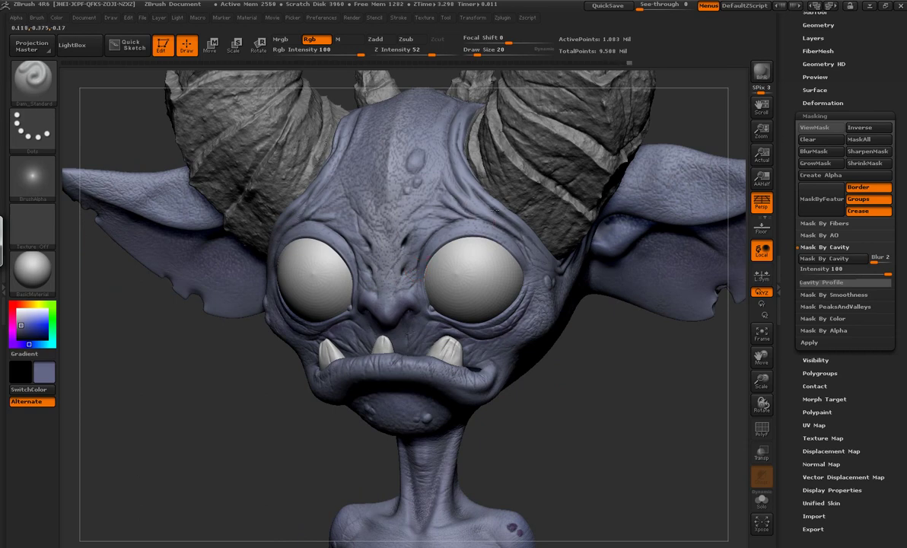
left_click_drag(530, 238, 532, 283)
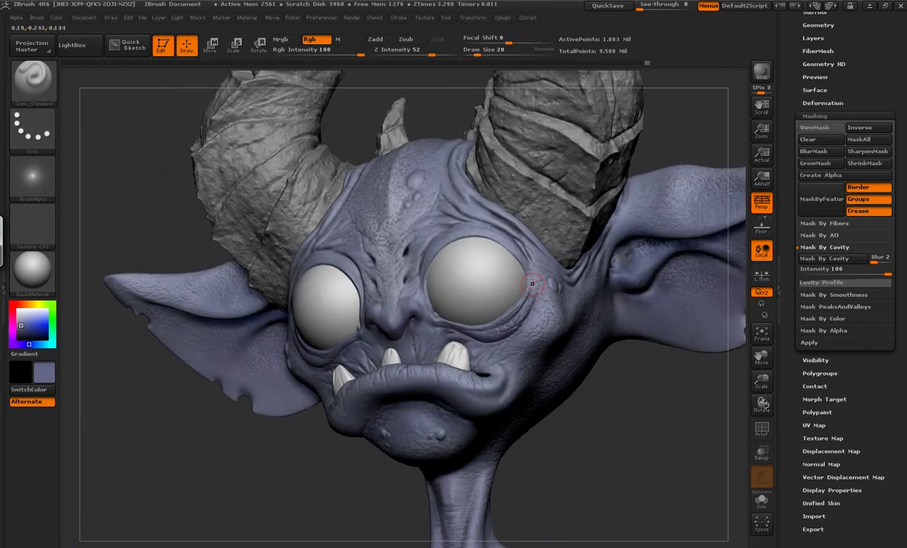
left_click_drag(582, 451, 475, 335)
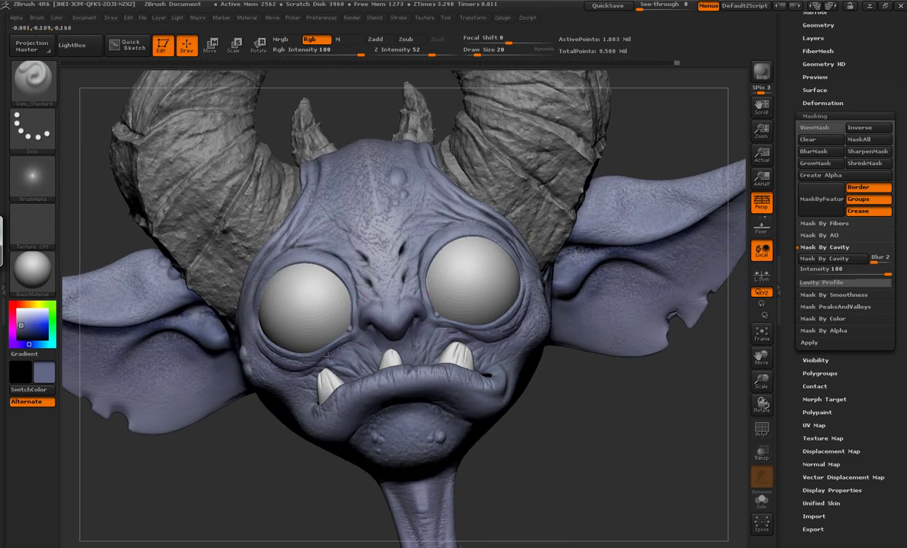
left_click_drag(327, 356, 251, 348)
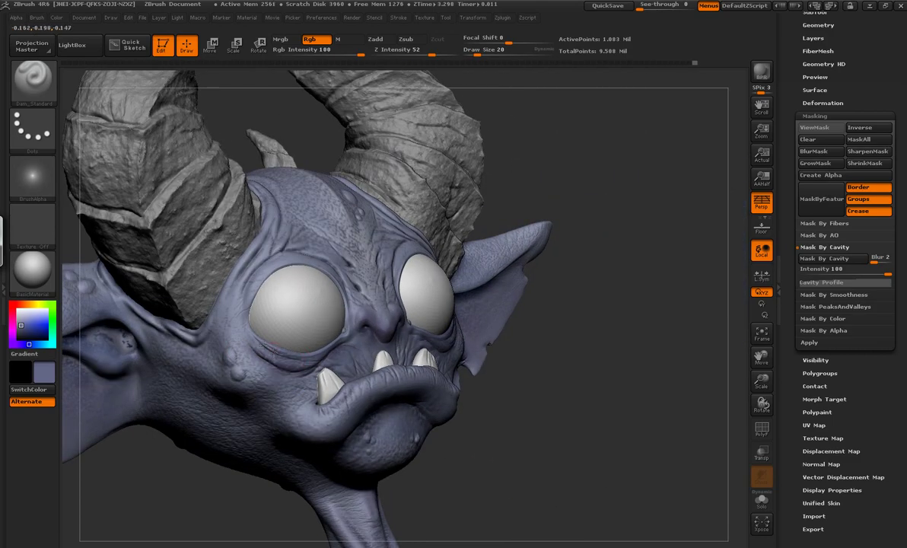
mouse_move(238, 315)
left_mouse_down()
mouse_move(247, 244)
mouse_move(297, 225)
left_mouse_up()
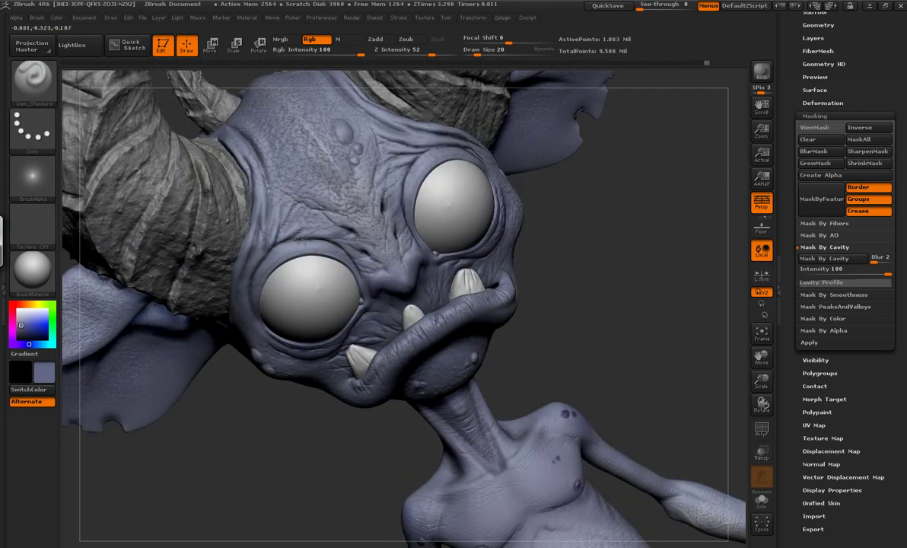
key("ctrl+d")
key("ctrl+s")
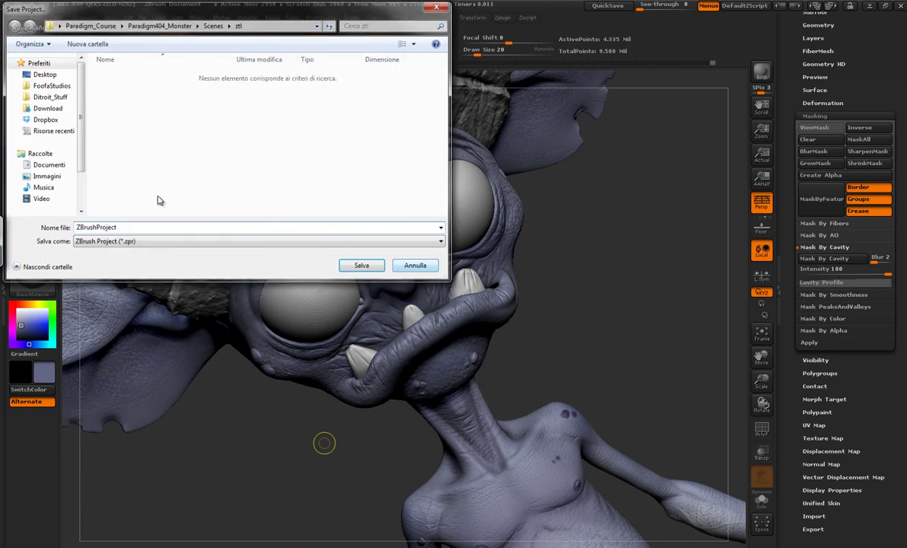
key("Escape")
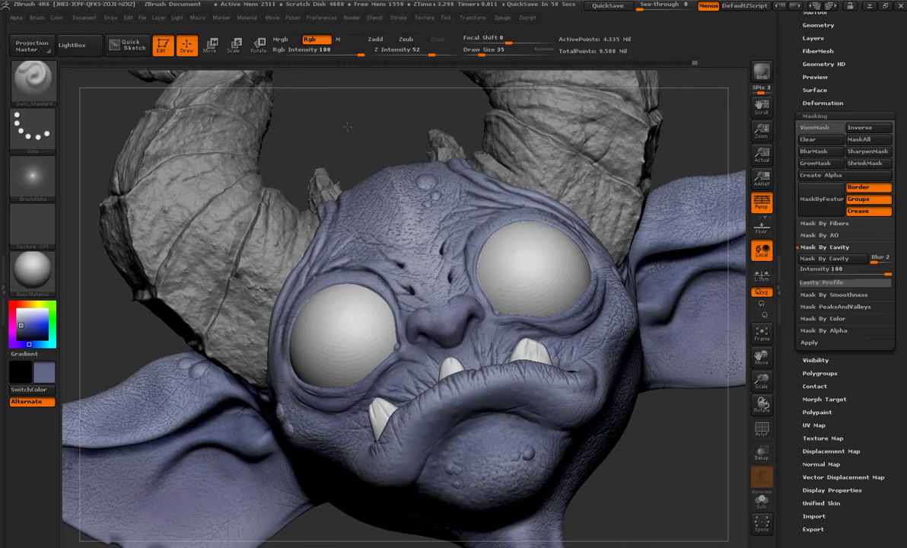
left_click_drag(353, 125, 607, 297)
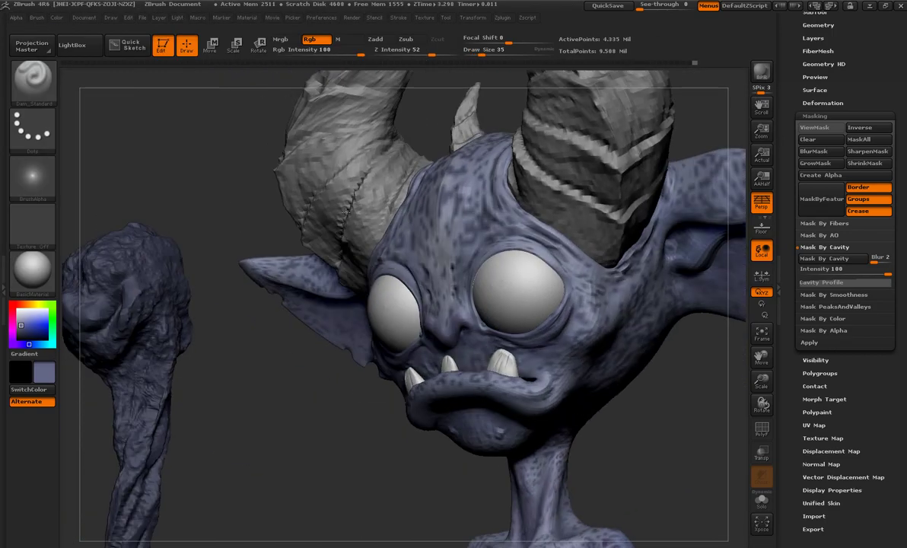
Switch to the Standard brush and smooth the surface inside the eye socket
key("b")
left_click(254, 308)
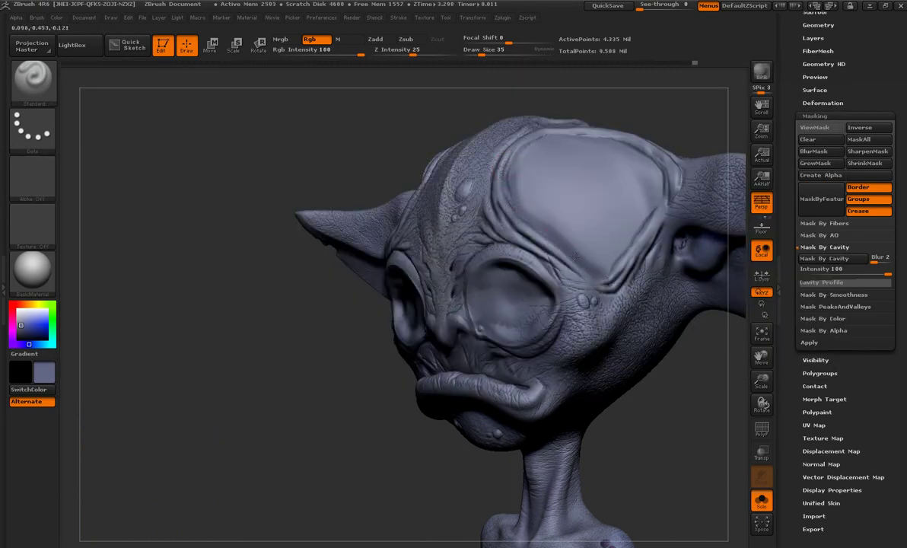
left_click_drag(486, 77, 457, 327)
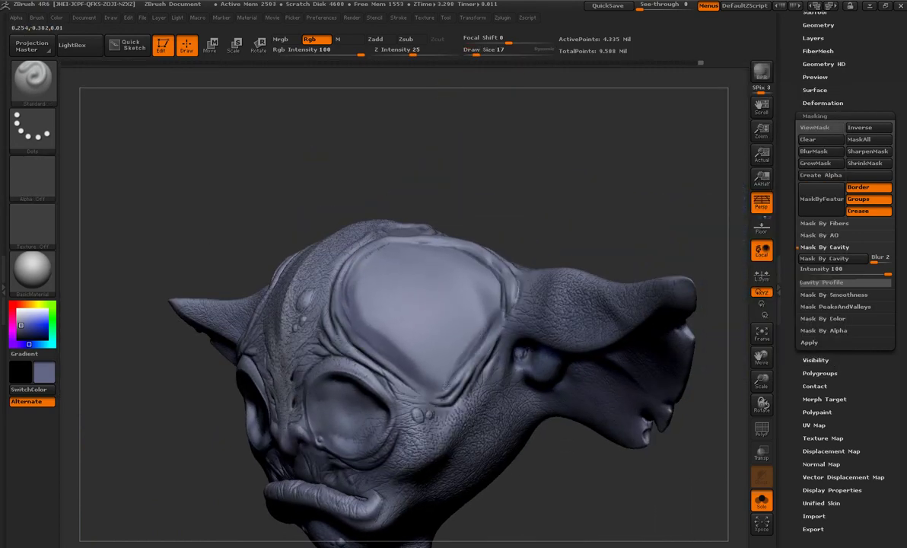
left_click_drag(512, 178, 352, 298)
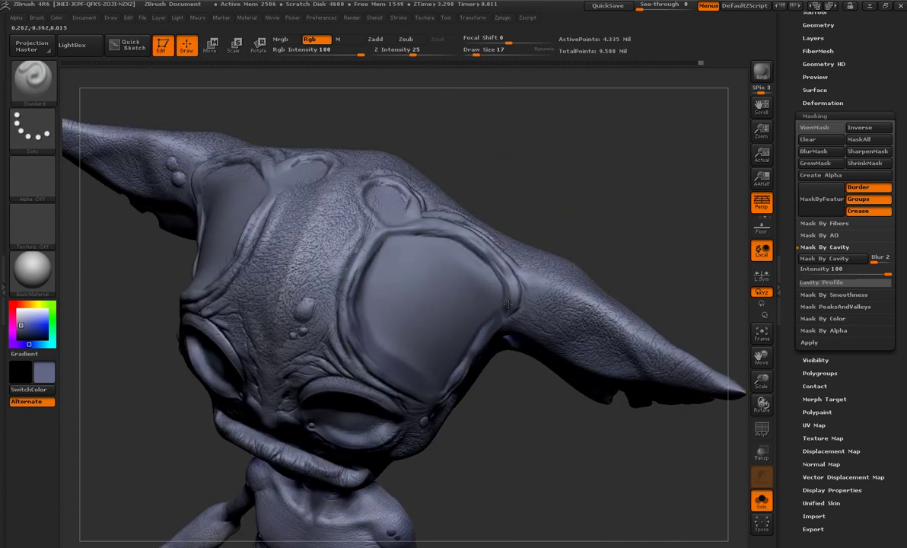
mouse_move(385, 219)
left_mouse_down()
mouse_move(377, 187)
mouse_move(396, 263)
mouse_move(332, 363)
left_mouse_up()
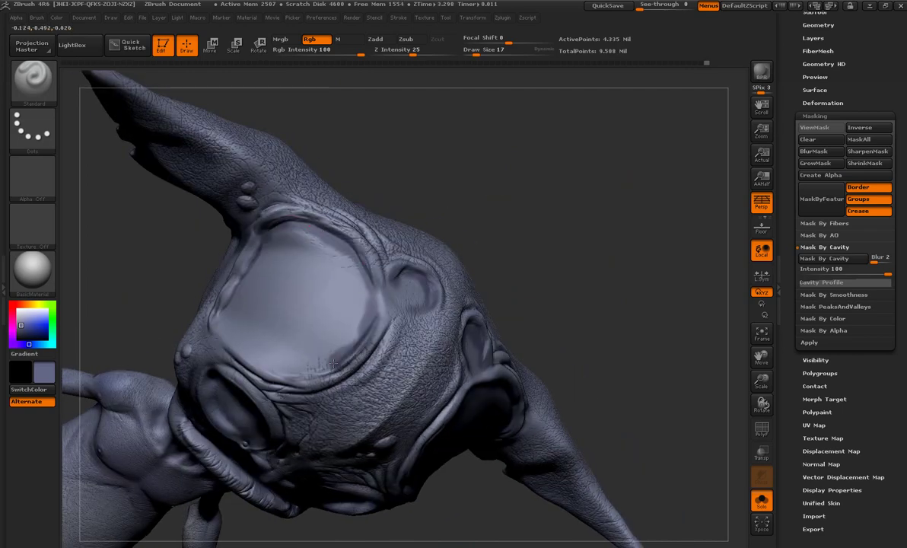
mouse_move(294, 354)
left_mouse_down("shift")
mouse_move(332, 364)
mouse_move(274, 335)
mouse_move(241, 367)
left_mouse_up("shift")
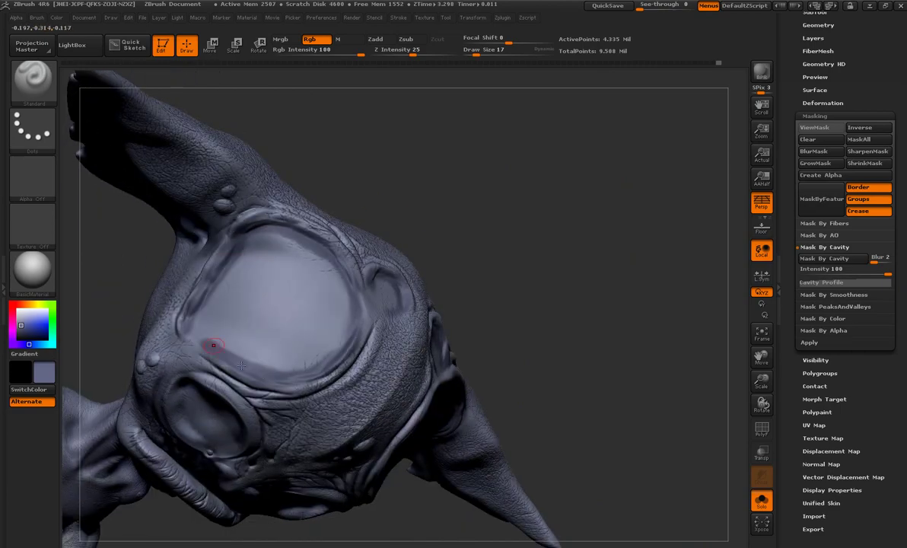
mouse_move(590, 338)
left_mouse_down()
mouse_move(571, 253)
mouse_move(512, 213)
mouse_move(513, 379)
mouse_move(288, 265)
mouse_move(484, 174)
left_mouse_up()
Select Dam_Standard and set it to Zsub with Z Intensity 28
key("b")
key("d")
key("s")
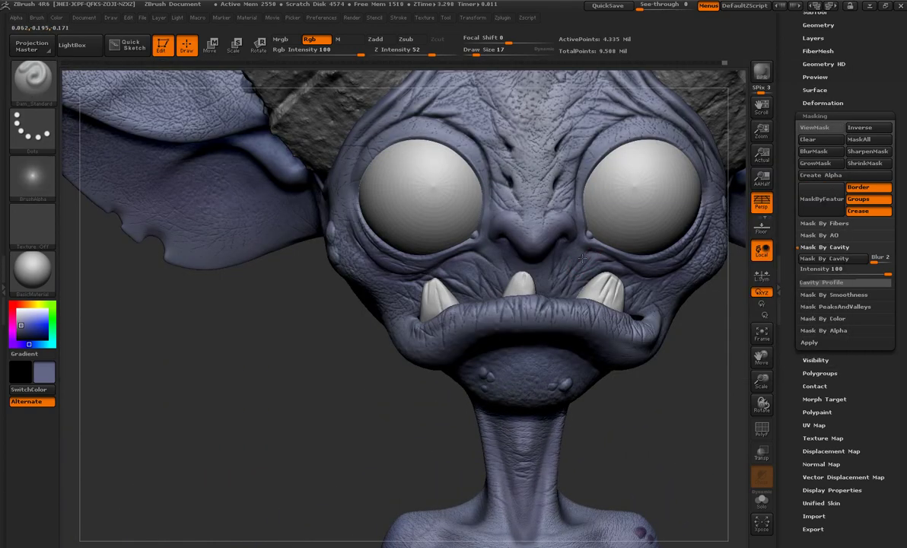
left_click_drag(582, 258, 598, 264)
left_click(406, 39)
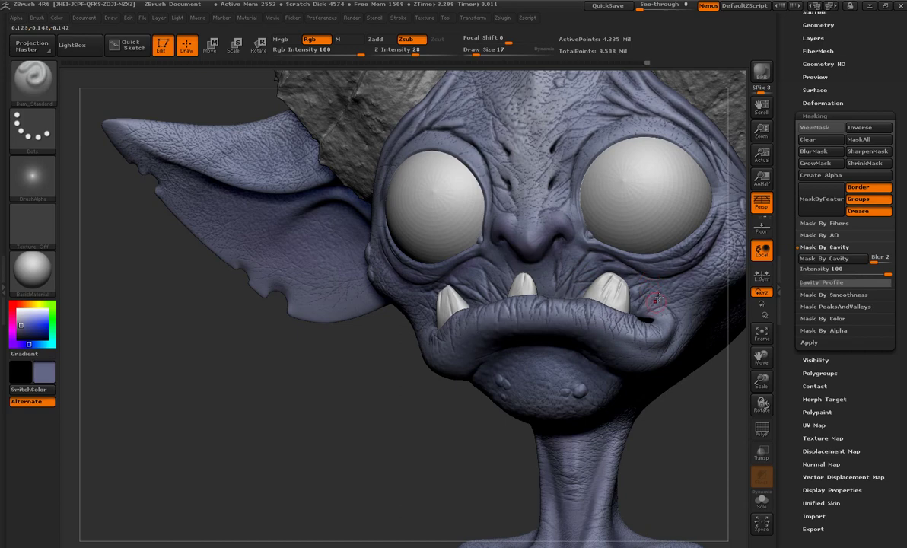
left_click_drag(655, 299, 484, 253)
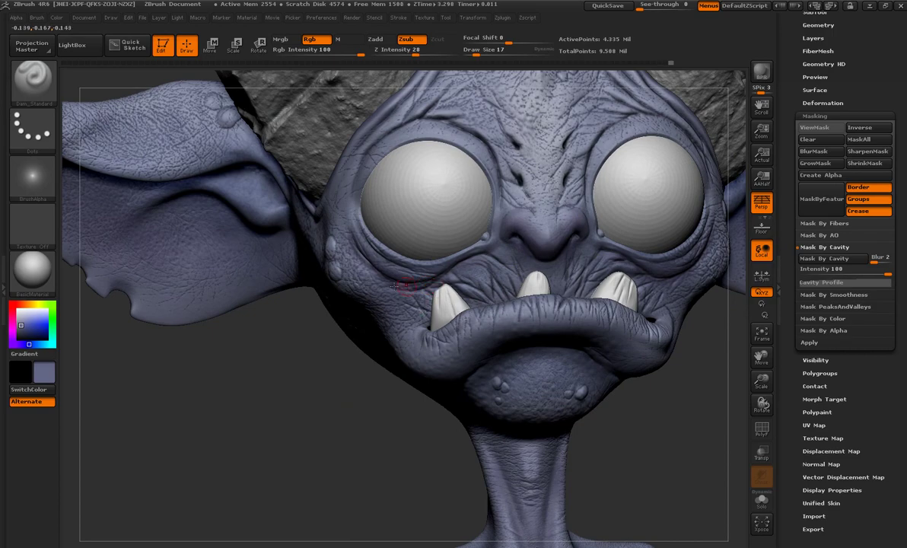
mouse_move(676, 455)
left_mouse_down()
mouse_move(379, 312)
mouse_move(530, 264)
mouse_move(449, 397)
left_mouse_up()
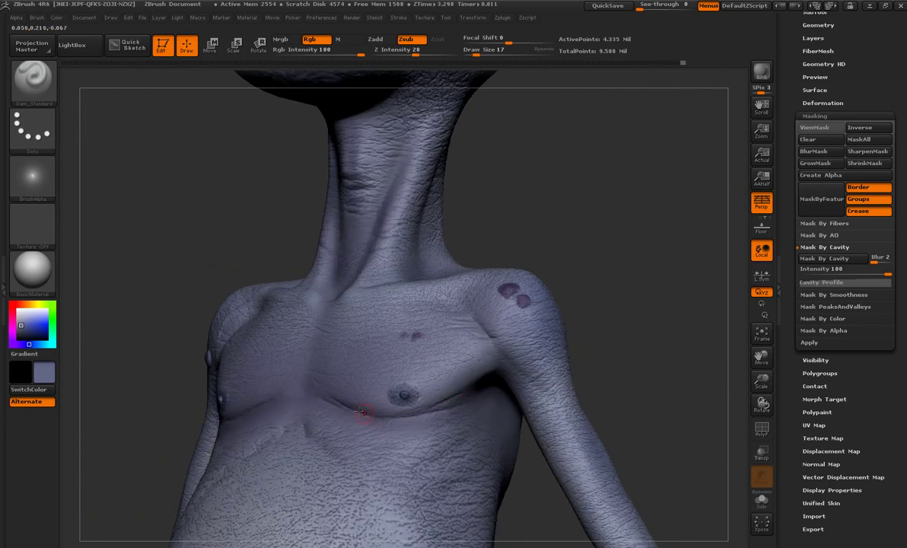
Mask a thin line across the lower chest, redoing the first short stroke
left_click_drag(297, 391, 250, 404)
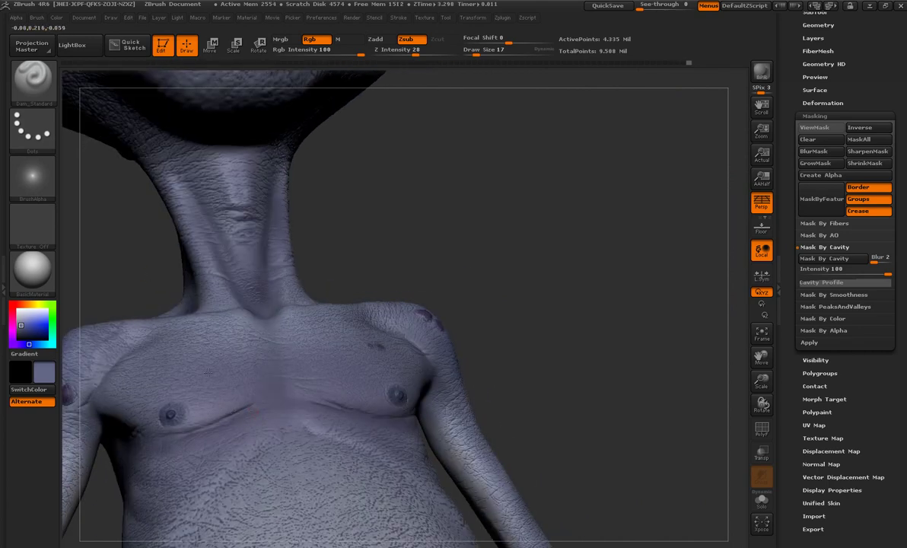
left_click_drag(208, 372, 275, 398)
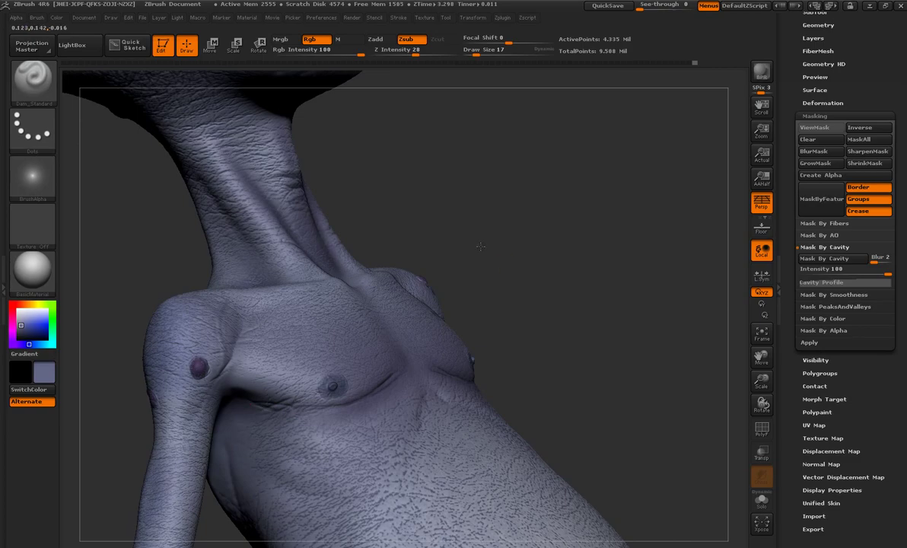
left_click_drag(480, 246, 441, 398)
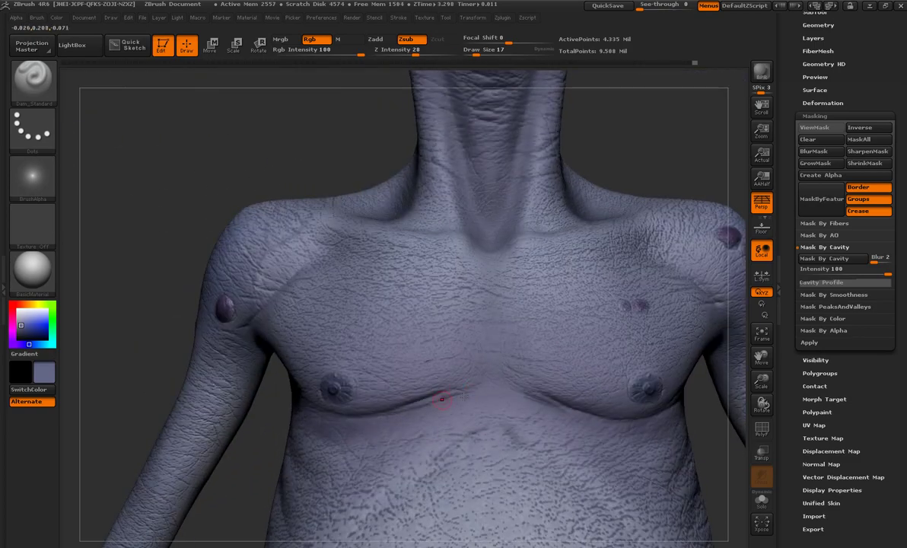
left_click_drag(277, 399, 453, 233)
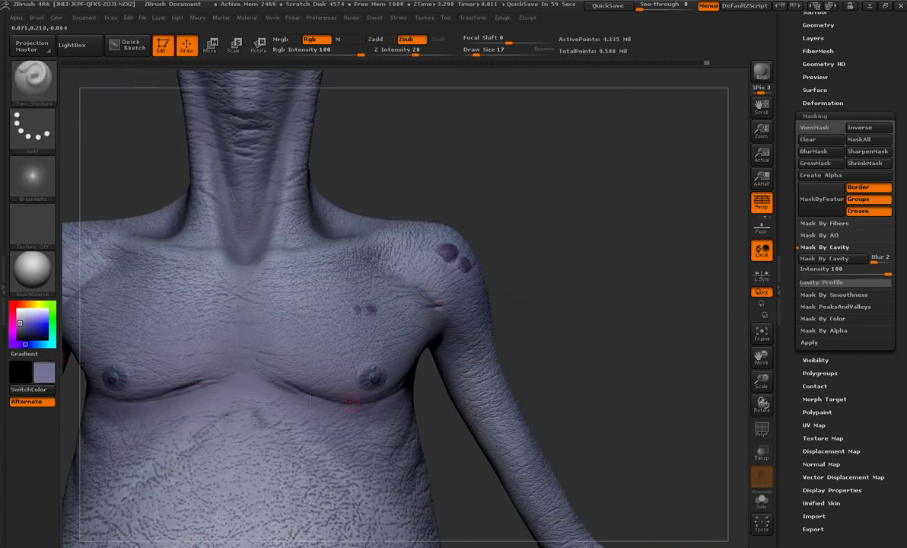
left_click_drag(232, 390, 253, 389)
key("ctrl")
key("ctrl+z")
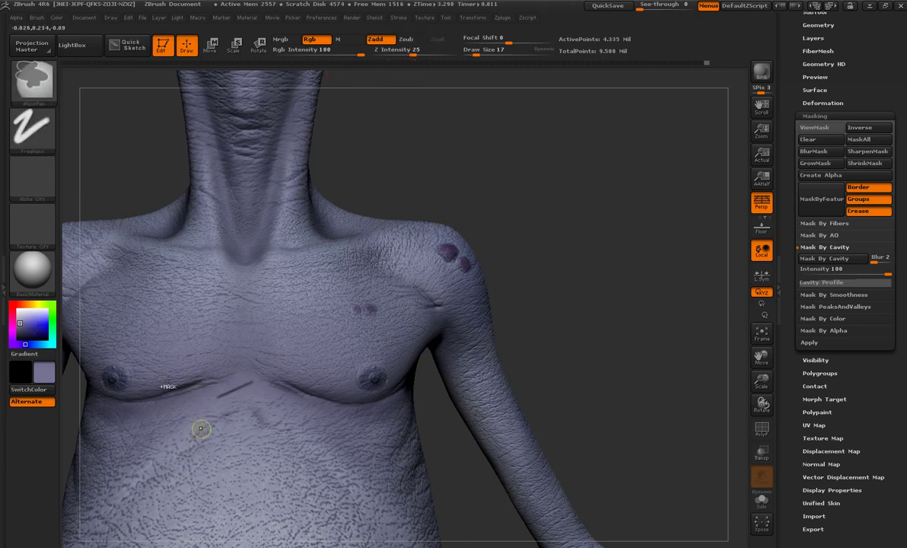
left_click_drag(179, 394, 247, 385, "ctrl")
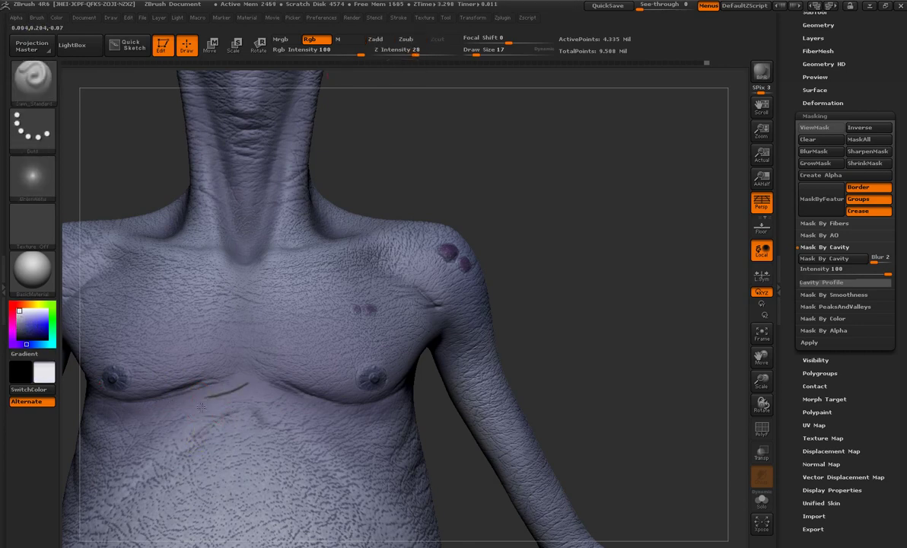
Switch to the Standard brush
key("b")
key("s")
key("t")
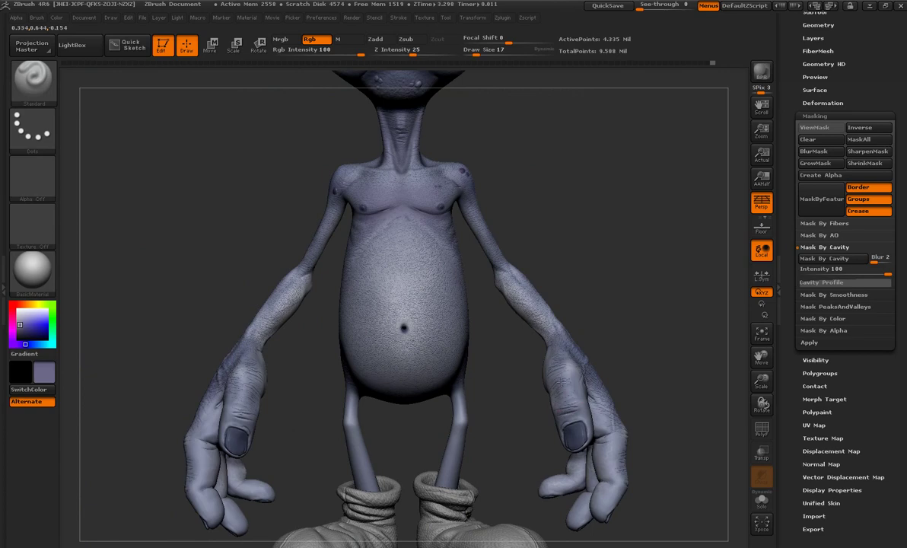
Set Draw Size to 30 and rotate the goblin from its back round to the front
left_click_drag(243, 391, 470, 368)
key("b")
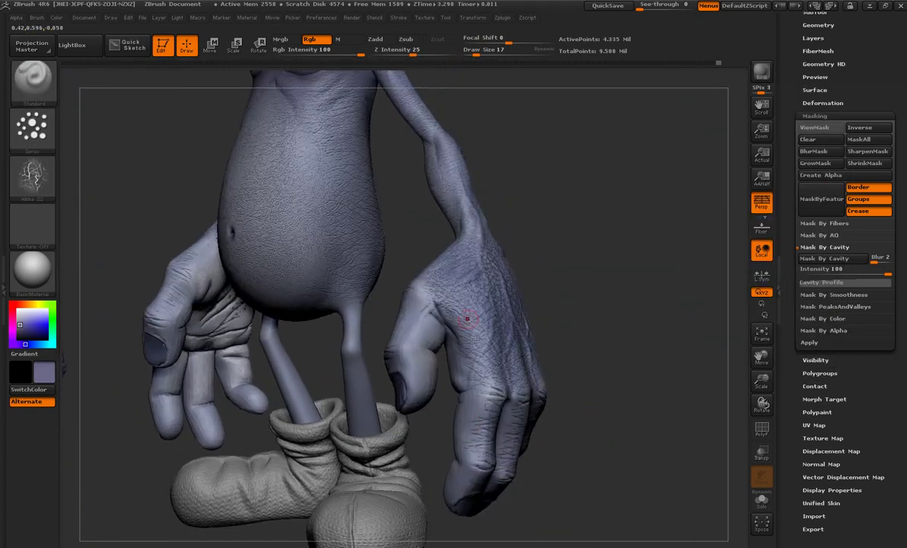
type("30")
left_click_drag(472, 50, 479, 49)
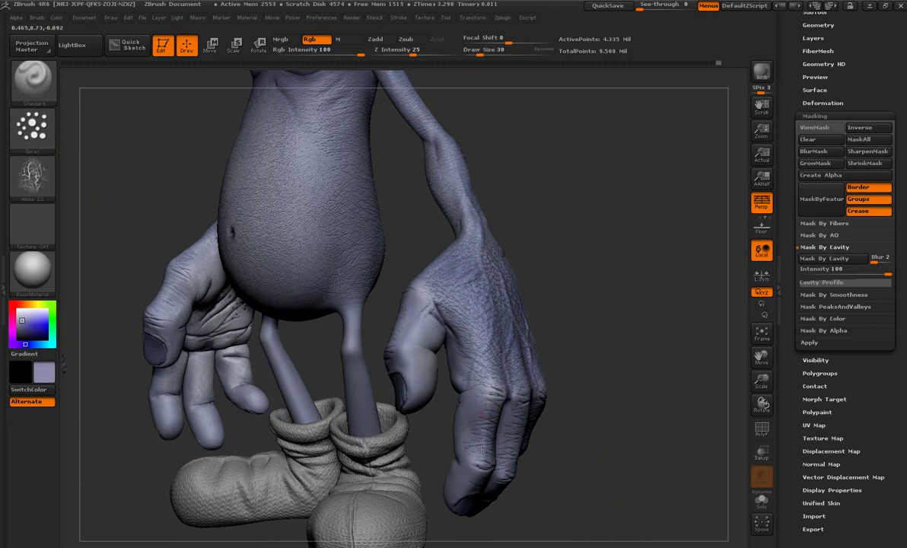
left_click_drag(481, 449, 532, 448)
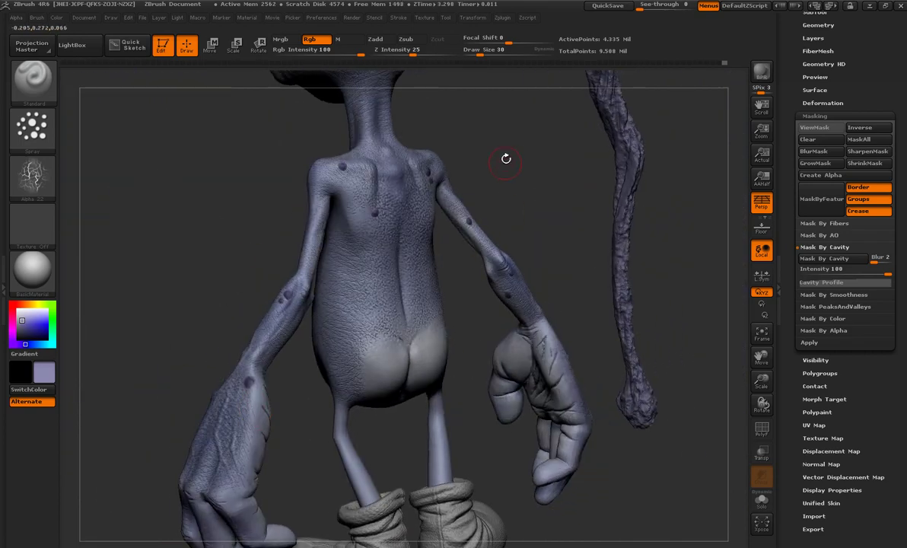
left_click_drag(506, 159, 338, 510)
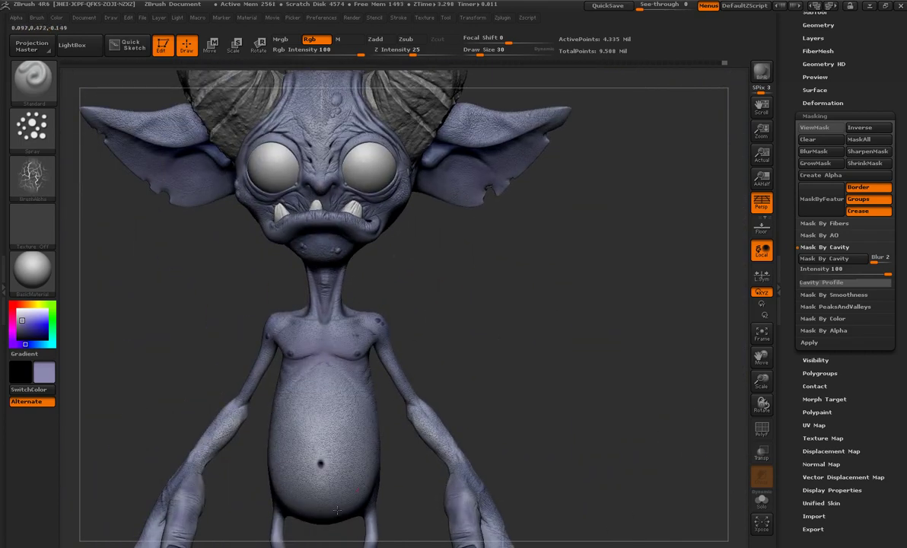
Swap back to dark purple, lower Draw Size for small spots, and turn on Solo
key("c")
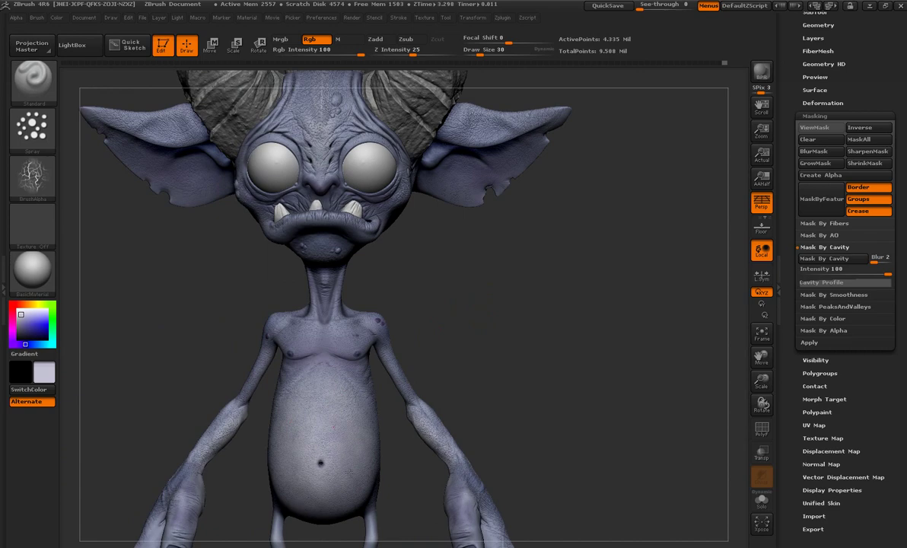
mouse_move(328, 398)
left_mouse_down()
mouse_move(304, 424)
mouse_move(166, 362)
mouse_move(488, 221)
left_mouse_up()
key("c")
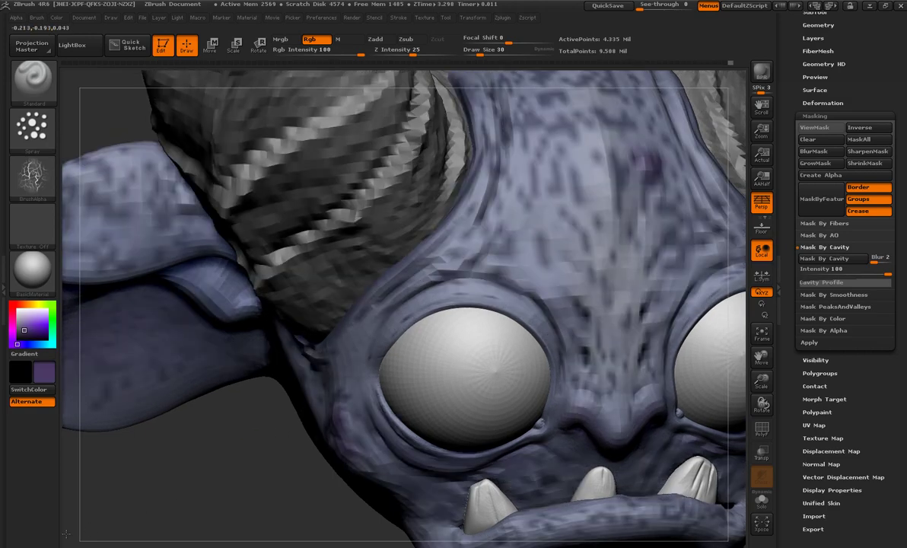
left_click_drag(480, 53, 473, 53)
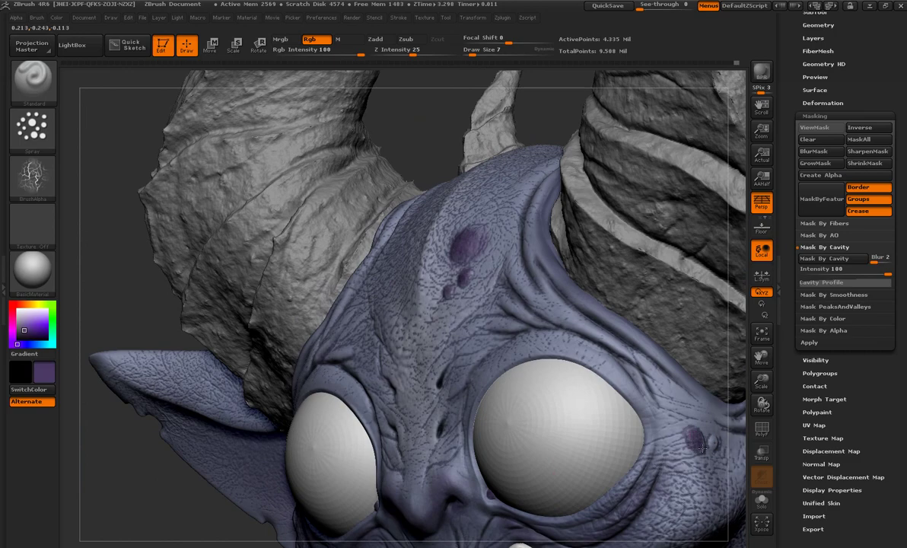
left_click_drag(716, 445, 760, 506)
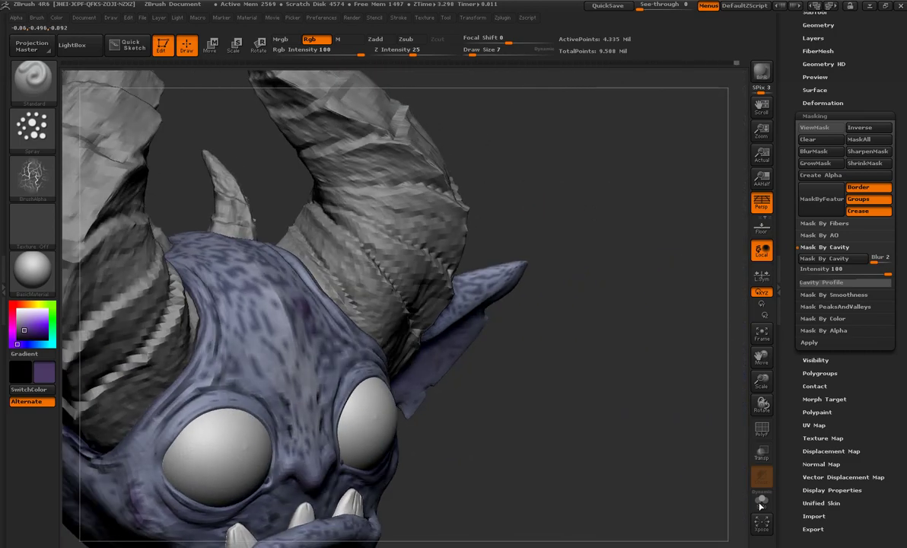
left_click(761, 502)
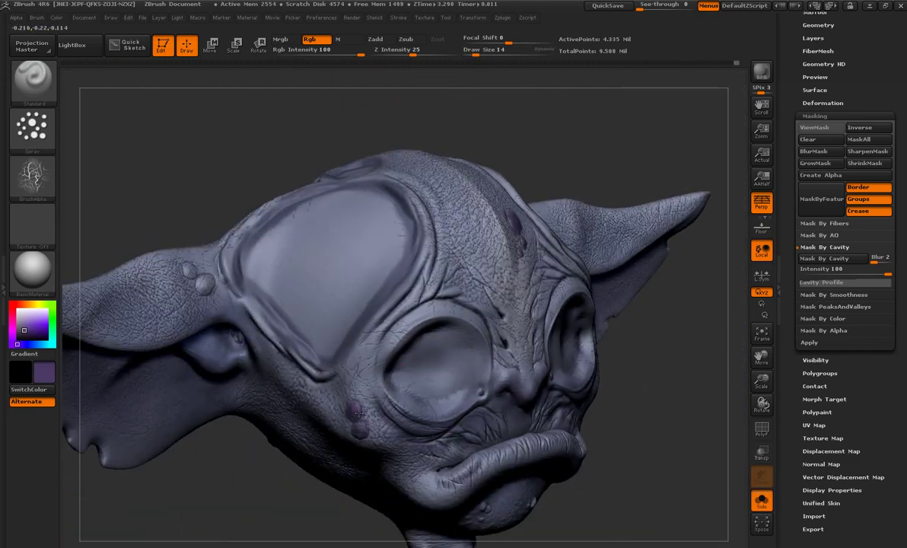
Orbit around the isolated ear, face and head to spot them purple
mouse_move(204, 287)
left_mouse_down()
mouse_move(199, 222)
mouse_move(399, 398)
left_mouse_up()
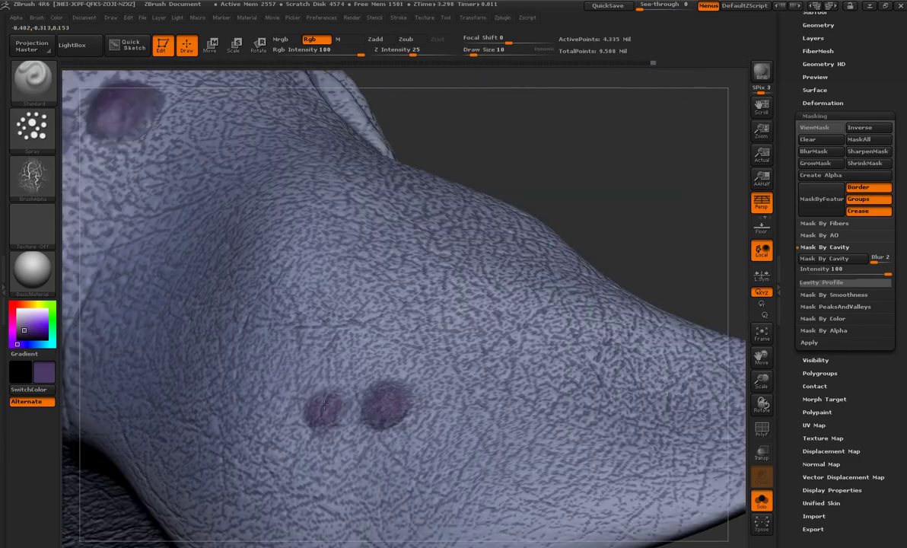
left_click_drag(325, 404, 239, 294)
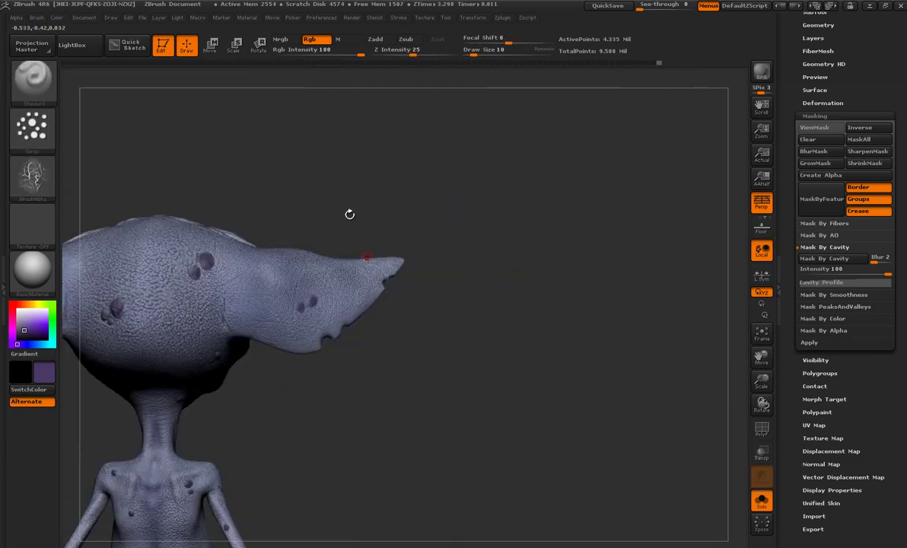
left_click_drag(199, 251, 479, 449)
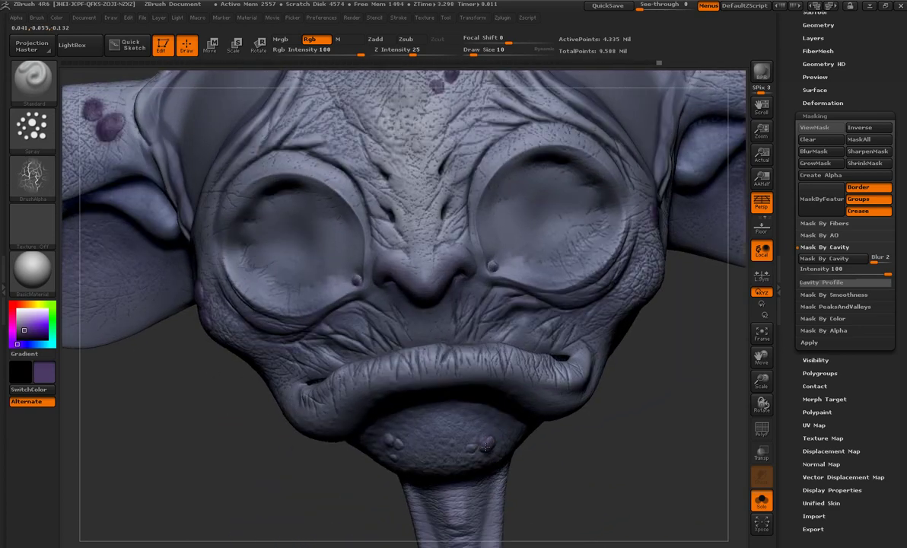
mouse_move(396, 449)
left_mouse_down()
mouse_move(396, 235)
mouse_move(561, 303)
mouse_move(446, 76)
left_mouse_up()
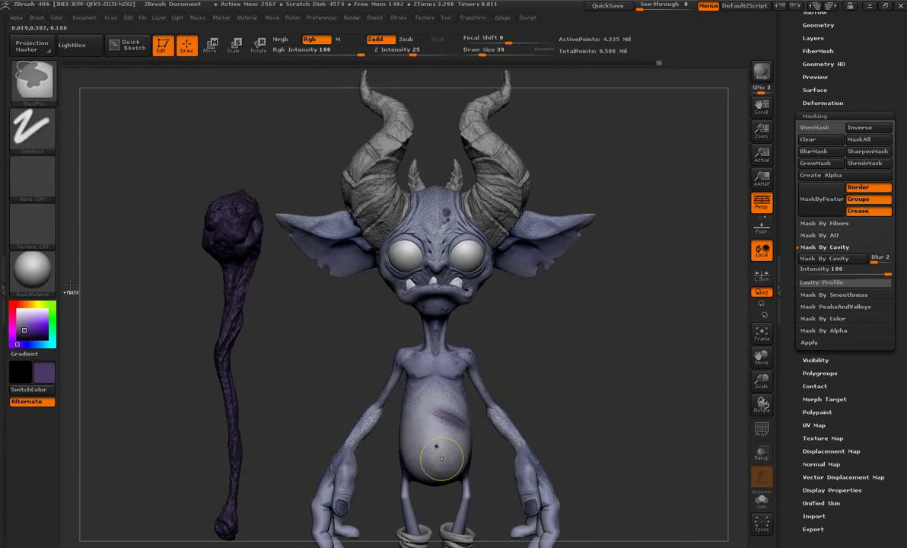
Choose a new dot alpha and view the back, horns and staff
left_click(33, 175)
left_click(217, 312)
left_click_drag(218, 313, 462, 248)
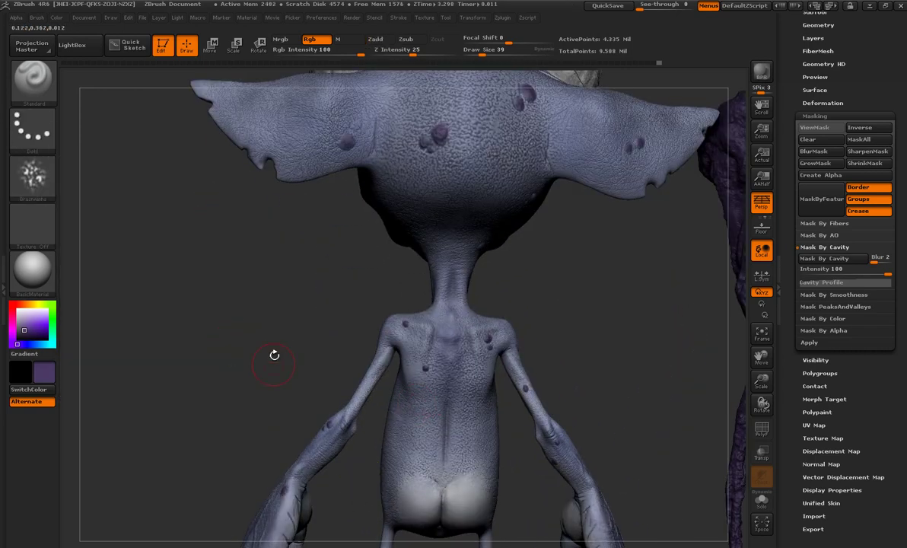
left_click_drag(273, 355, 451, 394)
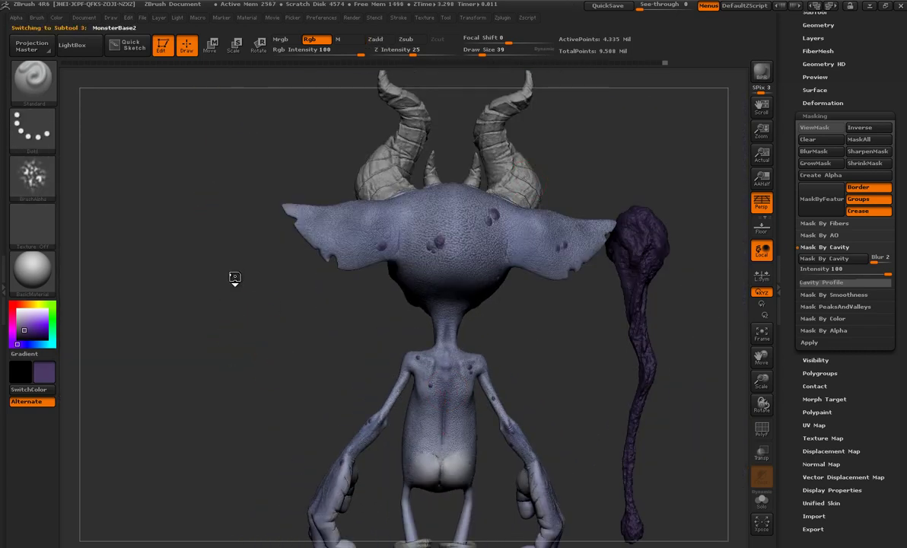
Solo the horns, frame them, and fill them with a greyish brown
left_click_drag(233, 279, 295, 341)
key("f")
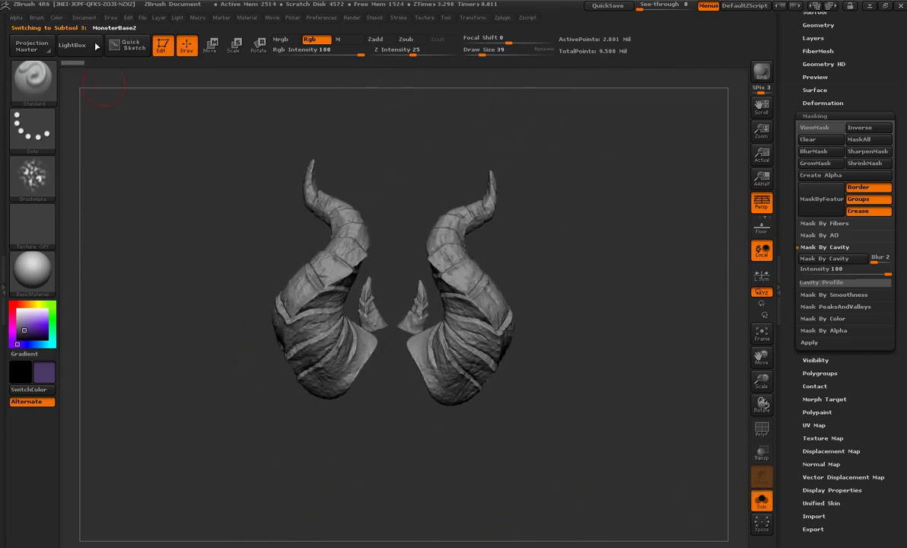
left_click(56, 16)
left_click_drag(110, 83, 93, 87)
left_click(95, 141)
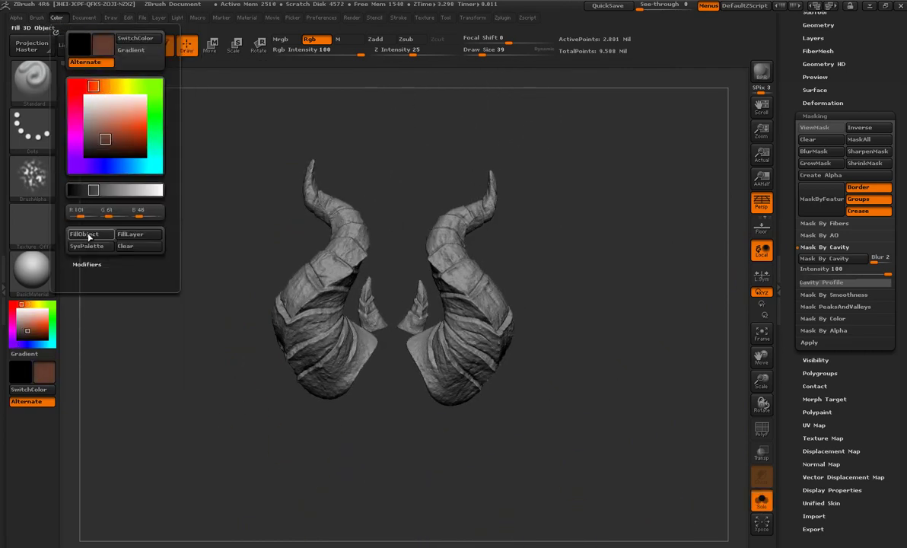
left_click(84, 233)
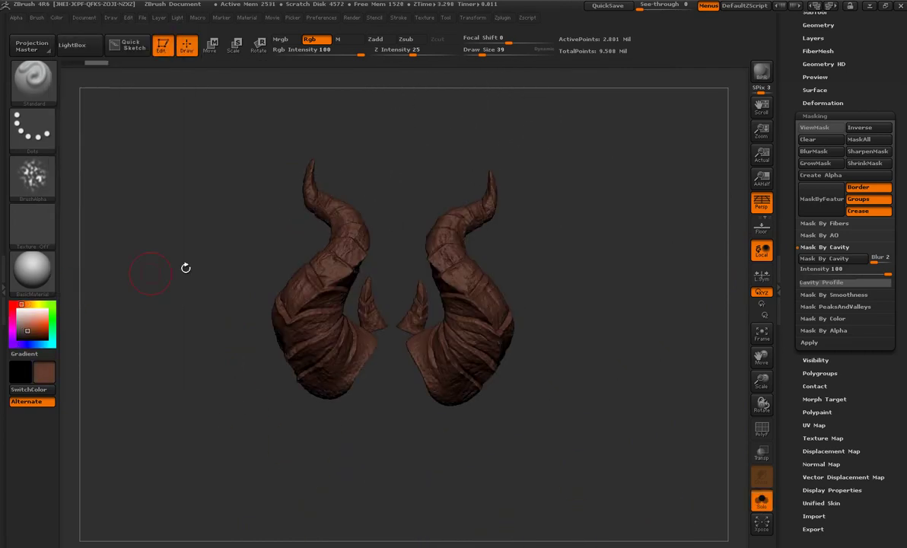
Try a darker brown fill on the horns, undo it, and pick a lighter brown secondary colour
left_click(20, 335)
left_click(57, 17)
left_click(84, 234)
key("ctrl+h")
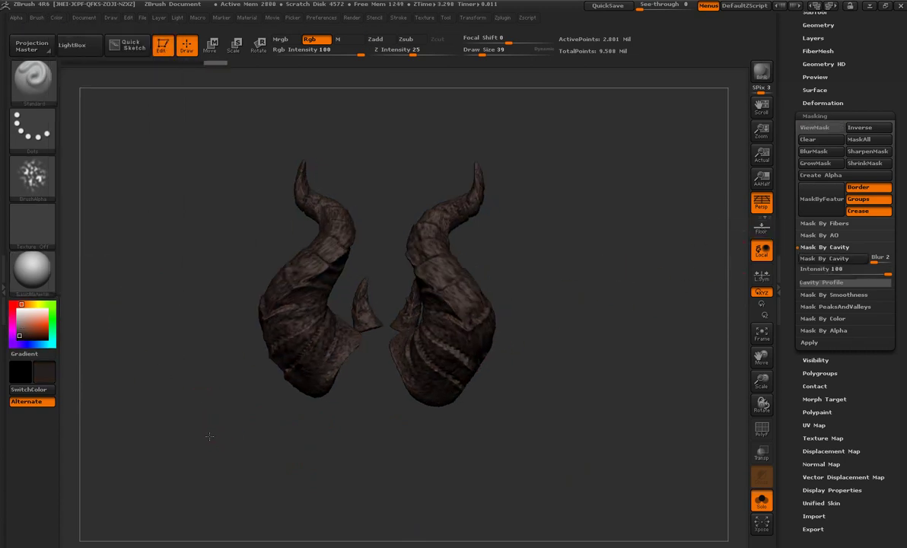
key("f")
left_click(21, 326)
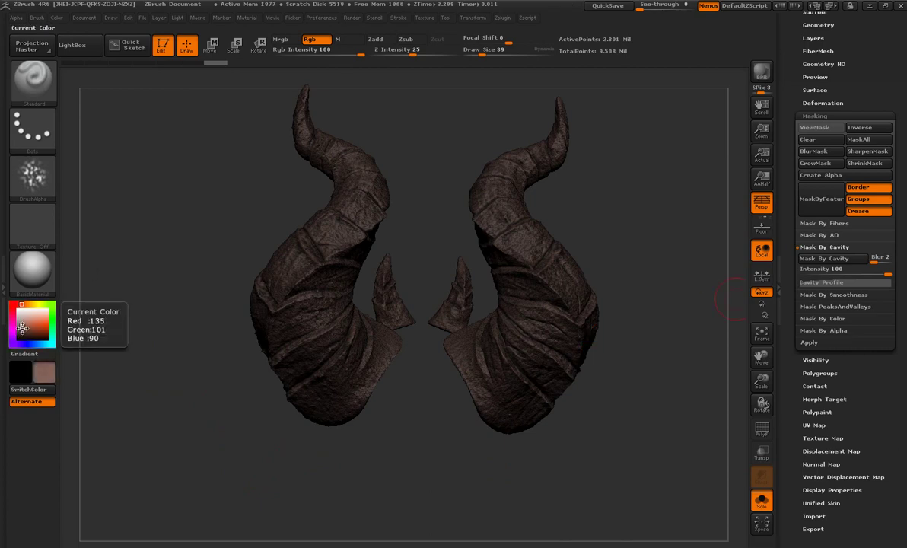
Orbit around the brown horns to check the colour from every side, including the underside
mouse_move(134, 160)
left_mouse_down()
mouse_move(306, 263)
mouse_move(304, 282)
mouse_move(320, 293)
left_mouse_up()
left_click_drag(331, 260, 371, 235)
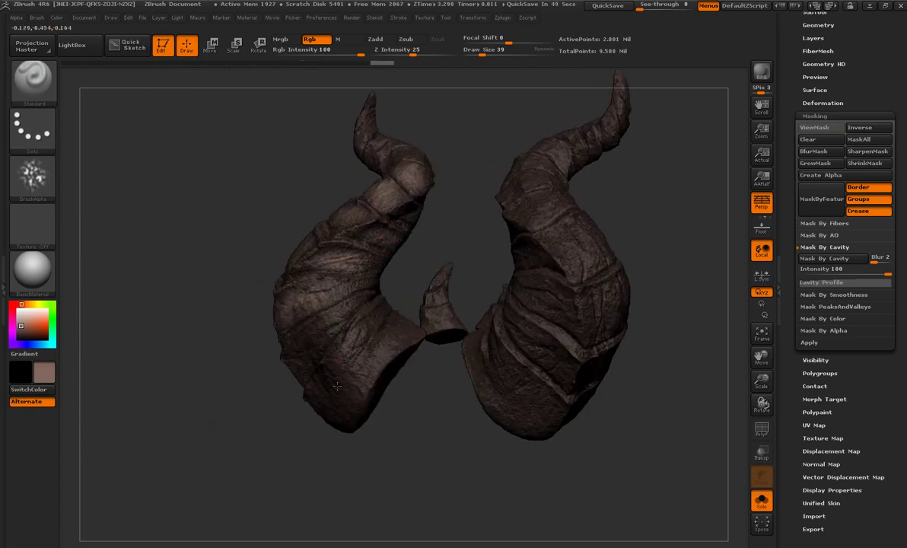
left_click_drag(337, 386, 233, 335)
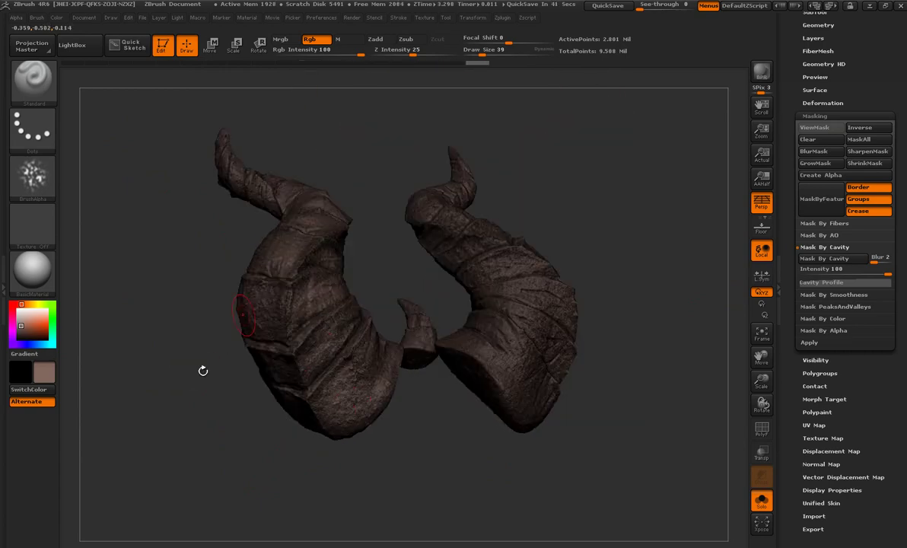
mouse_move(202, 371)
left_mouse_down()
mouse_move(243, 286)
mouse_move(270, 390)
mouse_move(220, 281)
mouse_move(185, 131)
mouse_move(318, 267)
left_mouse_up()
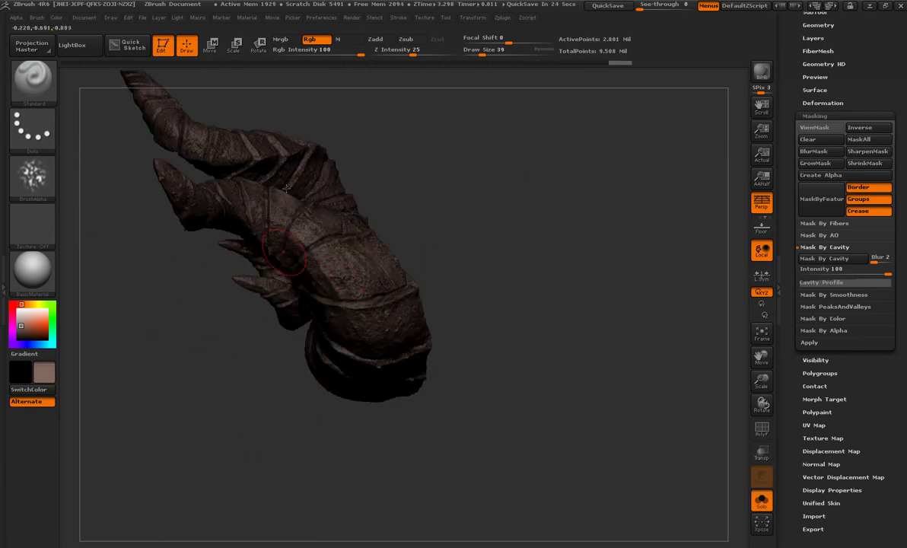
mouse_move(243, 204)
left_mouse_down()
mouse_move(366, 344)
mouse_move(278, 316)
mouse_move(320, 317)
left_mouse_up()
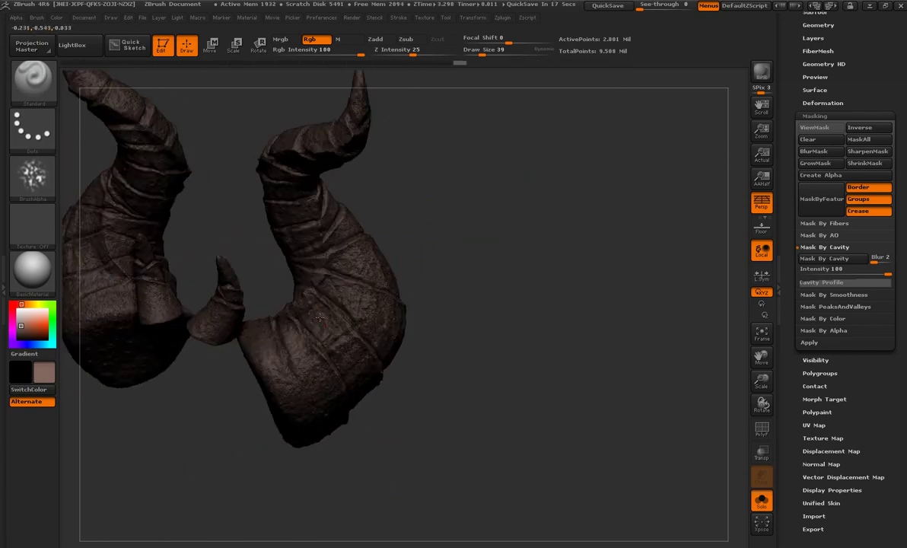
mouse_move(327, 245)
left_mouse_down()
mouse_move(289, 206)
mouse_move(350, 228)
mouse_move(447, 380)
left_mouse_up()
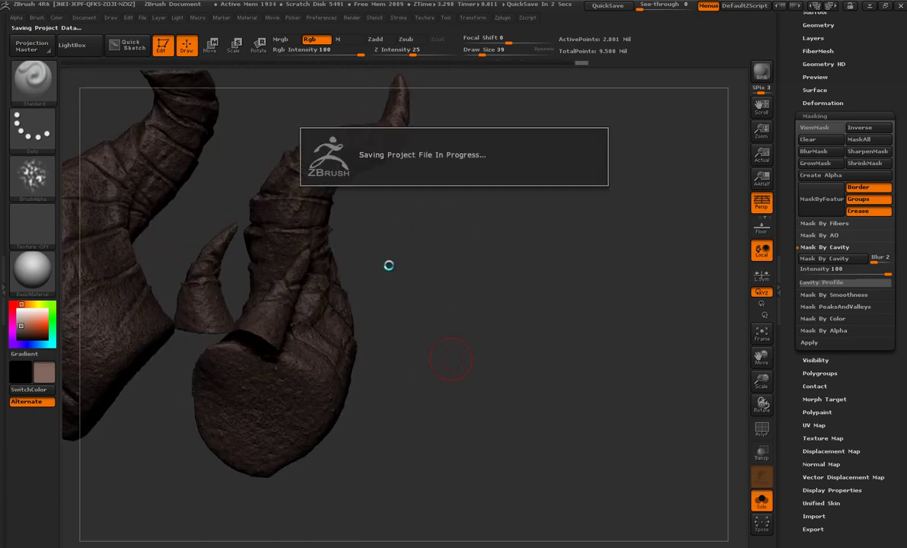
mouse_move(389, 286)
left_mouse_down()
mouse_move(472, 164)
mouse_move(356, 252)
mouse_move(322, 257)
left_mouse_up()
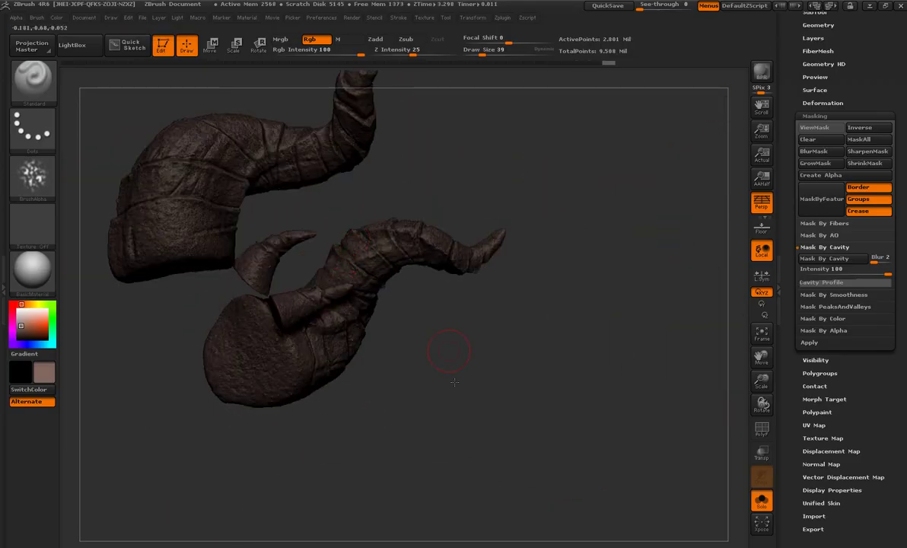
mouse_move(482, 371)
left_mouse_down()
mouse_move(441, 459)
mouse_move(293, 355)
left_mouse_up()
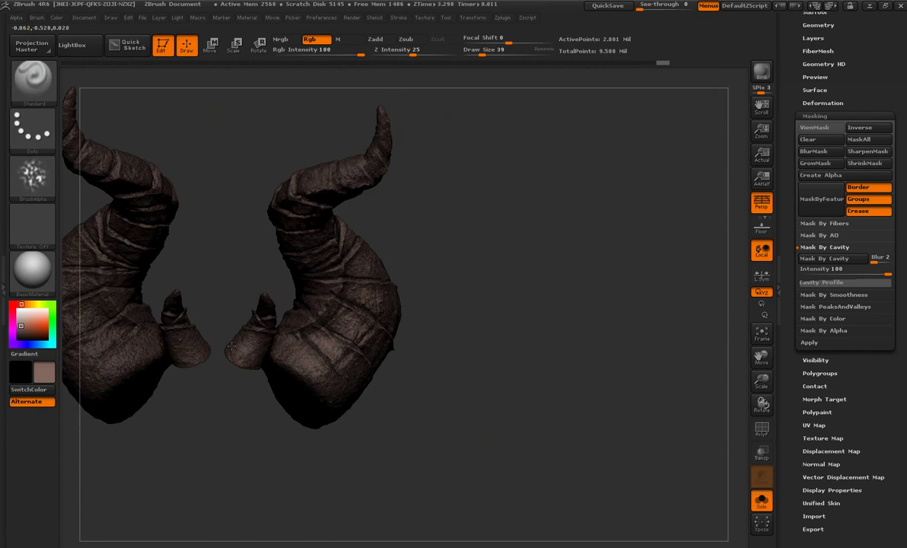
mouse_move(231, 348)
left_mouse_down()
mouse_move(314, 318)
mouse_move(318, 373)
left_mouse_up()
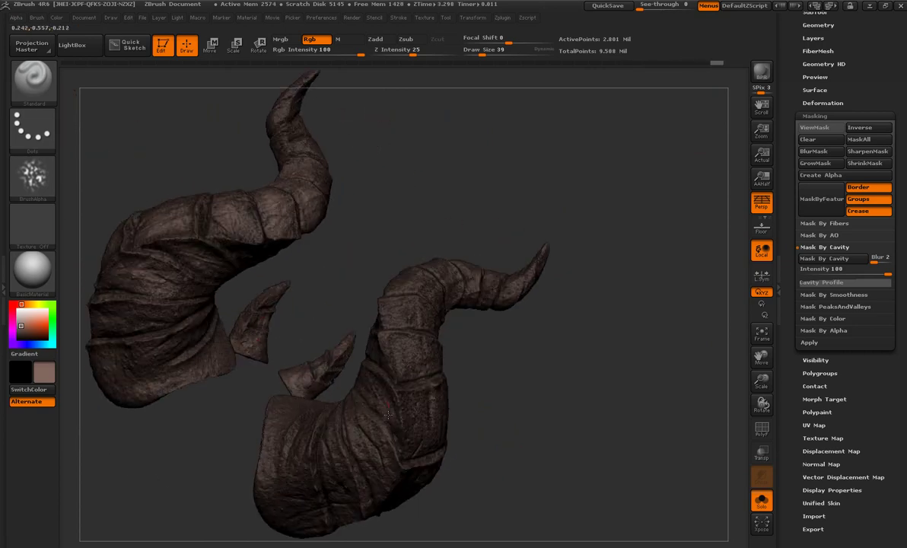
mouse_move(373, 430)
left_mouse_down()
mouse_move(351, 374)
mouse_move(378, 318)
mouse_move(411, 282)
mouse_move(400, 290)
mouse_move(392, 282)
mouse_move(366, 331)
mouse_move(380, 375)
mouse_move(347, 396)
mouse_move(417, 345)
left_mouse_up()
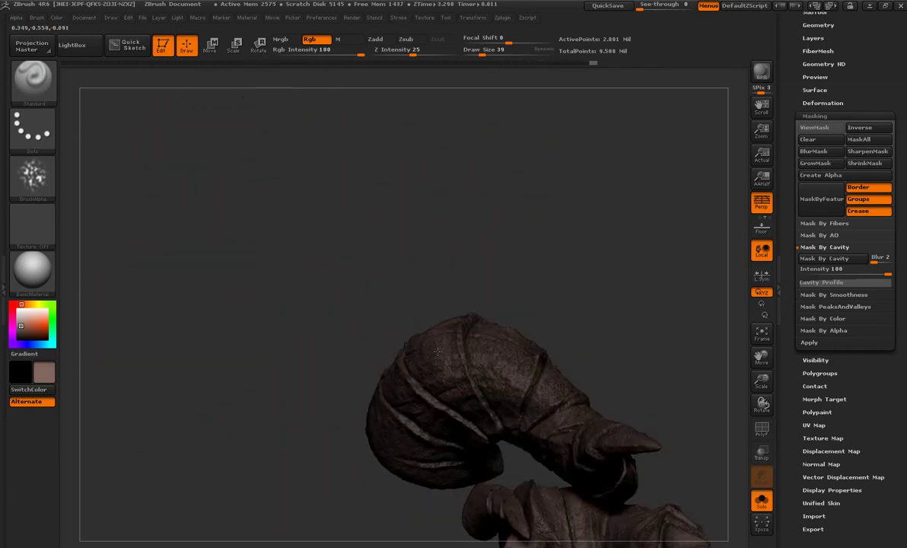
mouse_move(487, 346)
left_mouse_down()
mouse_move(412, 144)
mouse_move(363, 283)
left_mouse_up()
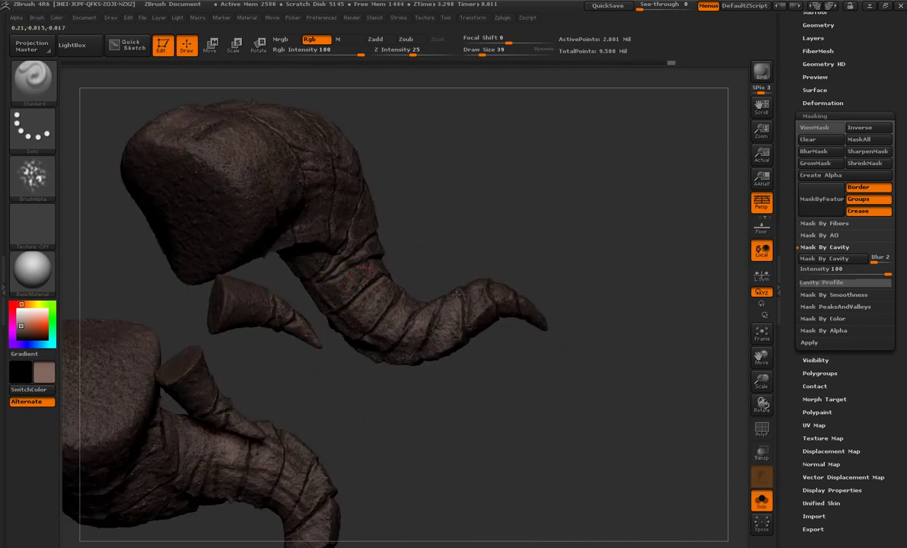
mouse_move(456, 294)
left_mouse_down()
mouse_move(320, 262)
mouse_move(320, 192)
left_mouse_up()
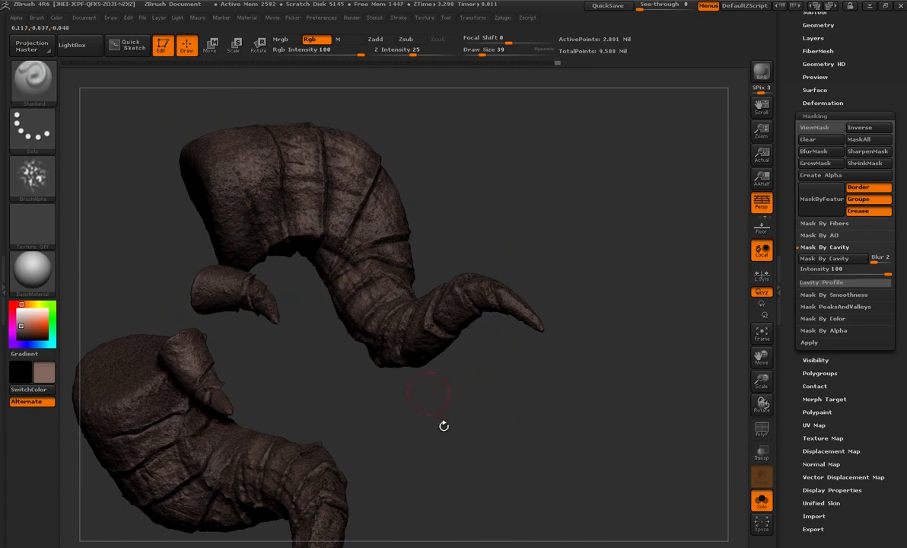
mouse_move(444, 426)
left_mouse_down()
mouse_move(449, 361)
mouse_move(463, 467)
mouse_move(305, 396)
left_mouse_up()
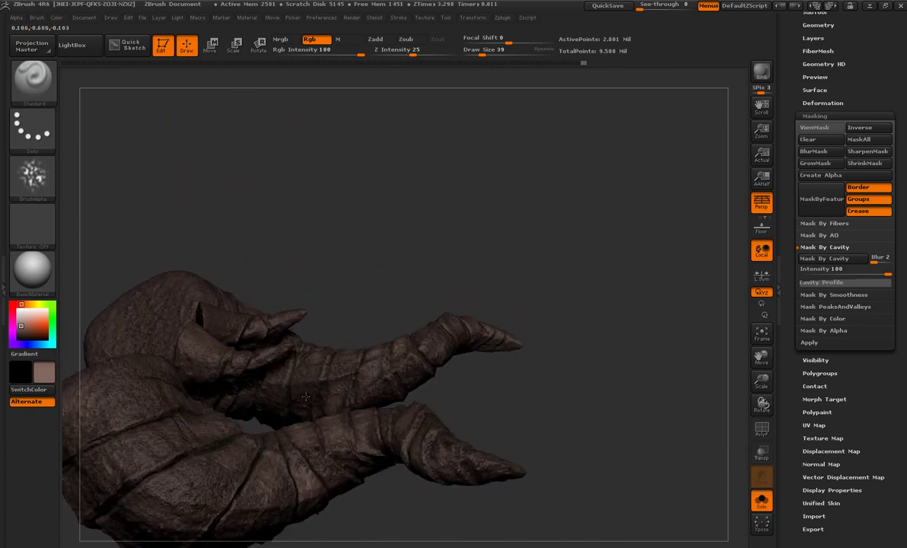
mouse_move(368, 352)
left_mouse_down()
mouse_move(19, 337)
mouse_move(456, 201)
mouse_move(318, 290)
mouse_move(434, 350)
mouse_move(347, 336)
mouse_move(409, 349)
mouse_move(329, 271)
mouse_move(454, 314)
mouse_move(382, 347)
mouse_move(505, 361)
mouse_move(480, 318)
mouse_move(507, 264)
left_mouse_up()
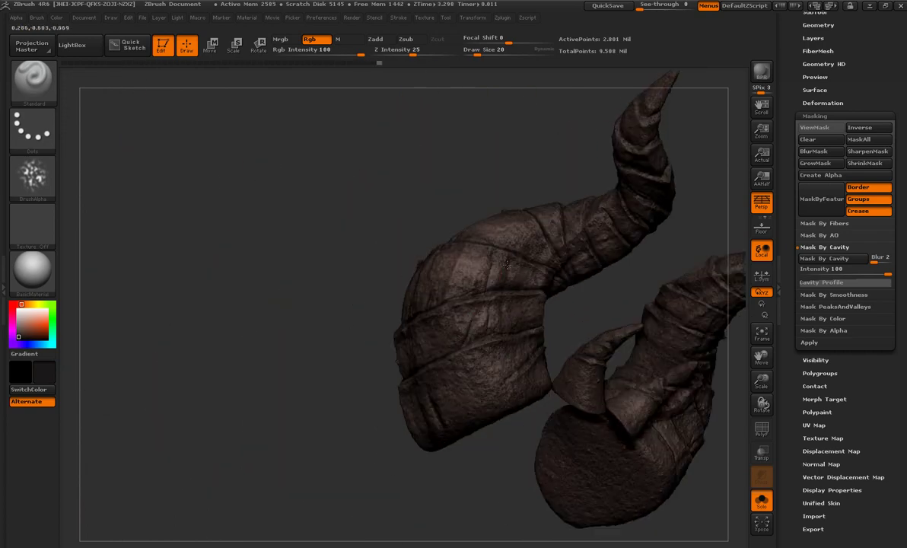
Orbit the soloed horns to inspect their surface, base and tip from all sides
left_click_drag(302, 287, 519, 284)
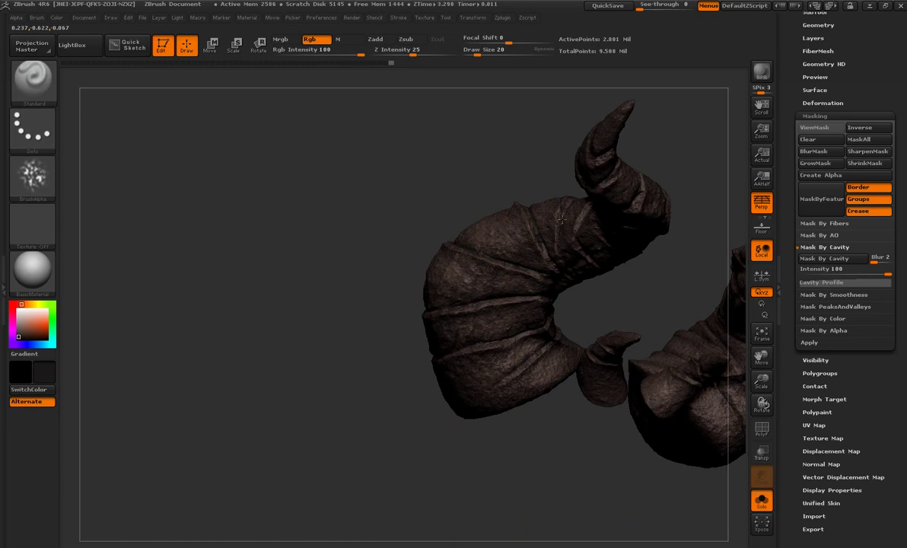
mouse_move(561, 220)
left_mouse_down()
mouse_move(560, 198)
mouse_move(433, 341)
left_mouse_up()
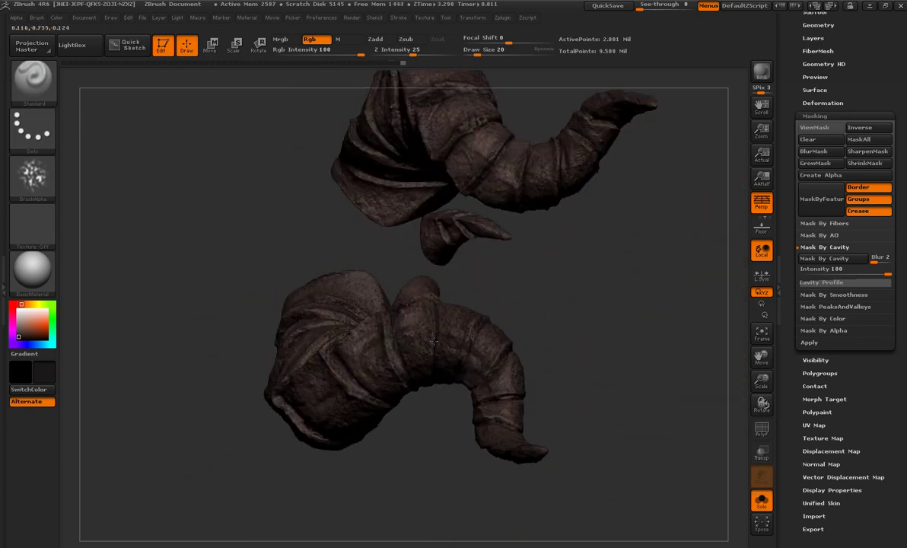
left_click_drag(510, 430, 545, 352)
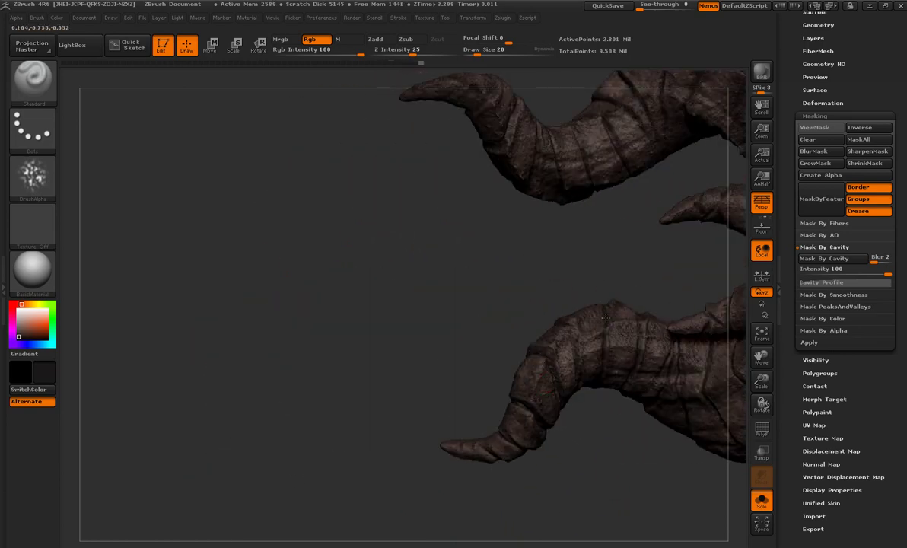
left_click_drag(486, 443, 593, 317)
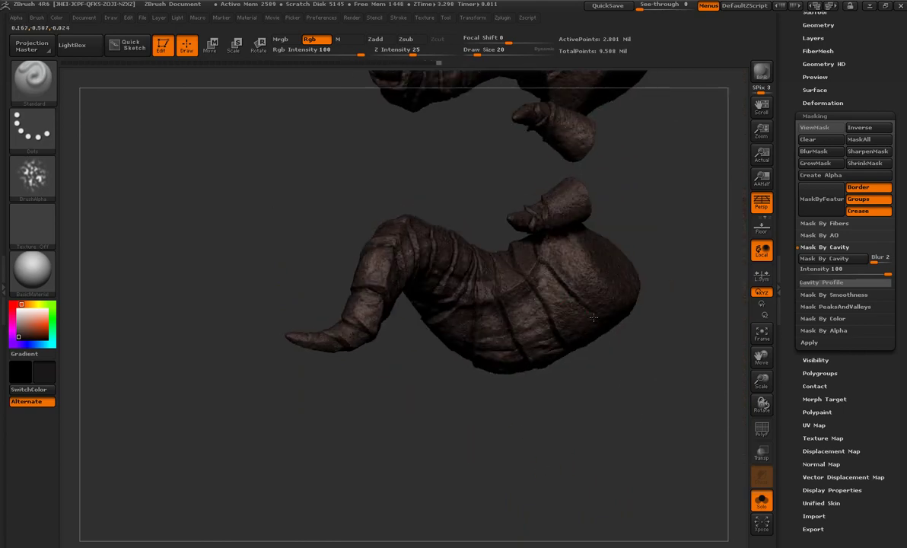
left_click_drag(503, 314, 577, 390)
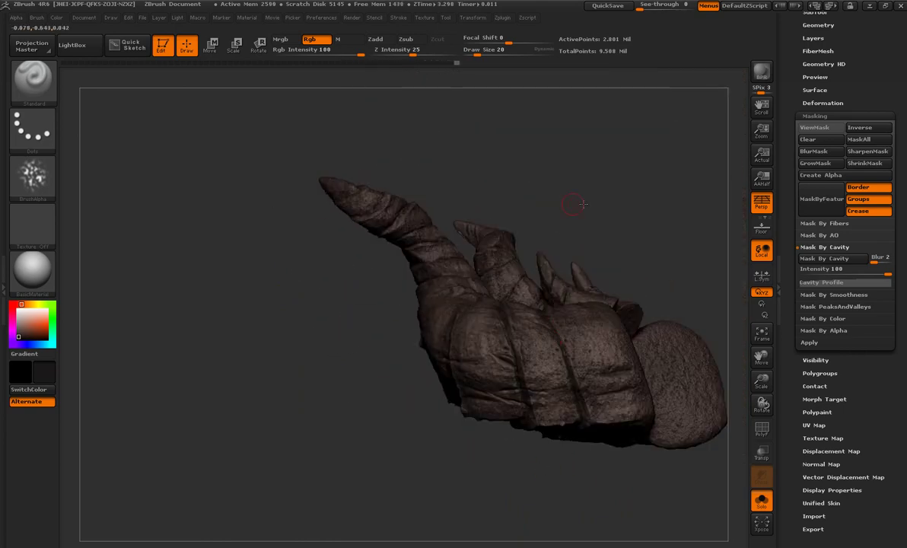
mouse_move(583, 204)
left_mouse_down()
mouse_move(541, 401)
mouse_move(463, 318)
mouse_move(592, 215)
mouse_move(349, 302)
mouse_move(351, 384)
left_mouse_up()
mouse_move(298, 323)
left_mouse_down()
mouse_move(407, 378)
mouse_move(293, 385)
left_mouse_up()
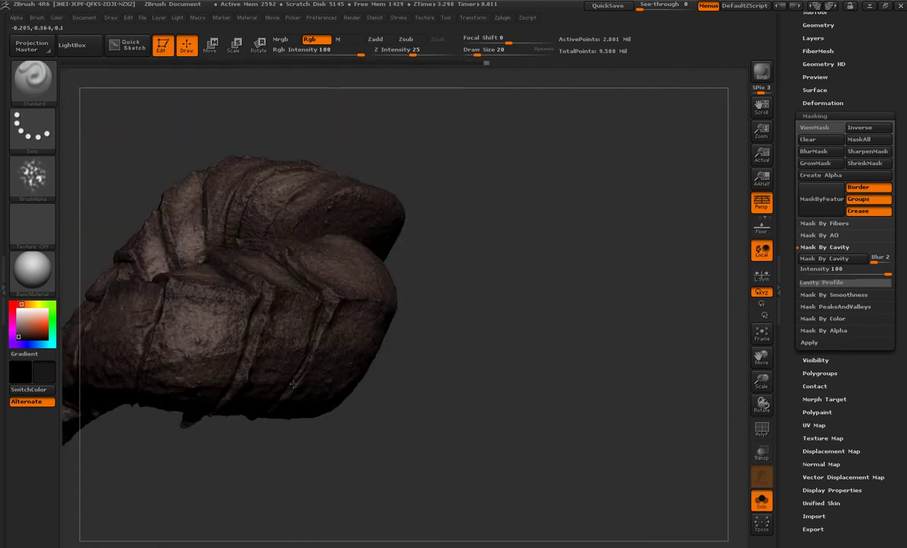
mouse_move(209, 420)
left_mouse_down()
mouse_move(355, 466)
mouse_move(280, 338)
left_mouse_up()
left_click_drag(213, 360, 328, 323)
mouse_move(510, 286)
left_mouse_down()
mouse_move(522, 312)
mouse_move(506, 360)
mouse_move(411, 164)
left_mouse_up()
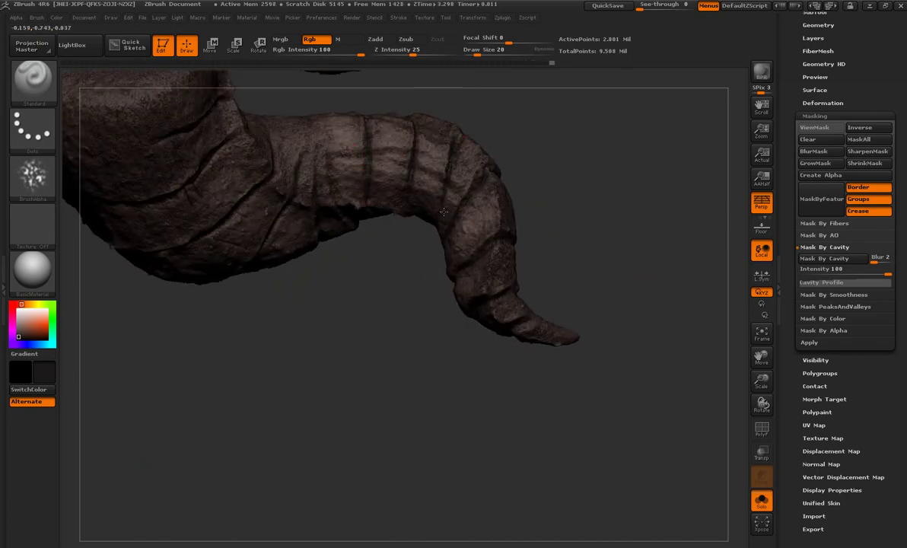
mouse_move(305, 130)
left_mouse_down()
mouse_move(395, 319)
mouse_move(383, 381)
mouse_move(457, 241)
left_mouse_up()
Select the Dam_Standard brush with B-D-S for inward carving at reduced intensity
key("b")
key("d")
key("s")
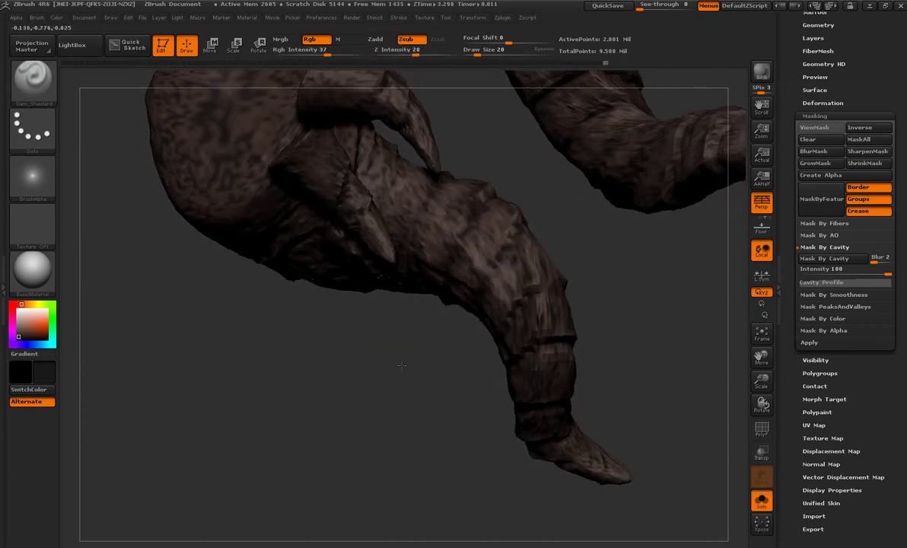
left_click_drag(487, 296, 472, 263)
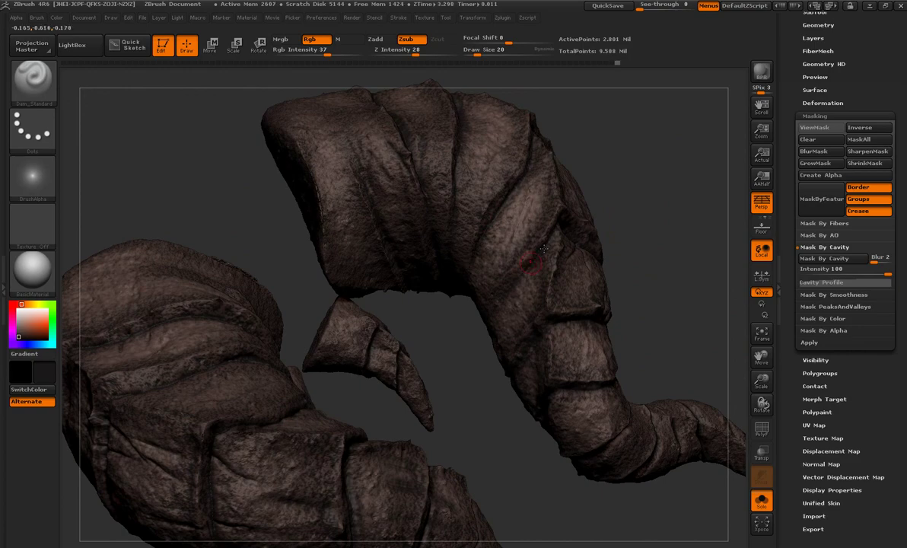
left_click_drag(558, 236, 518, 228)
left_click_drag(459, 202, 455, 295)
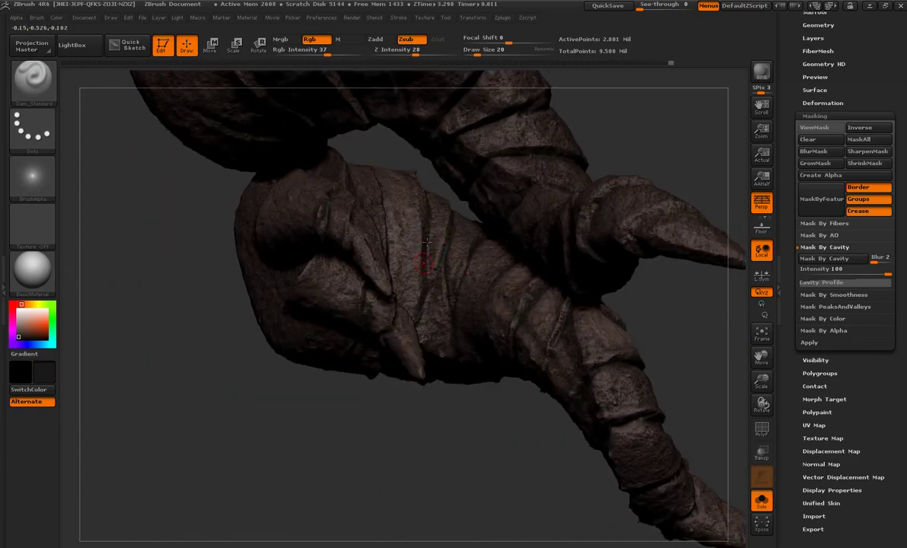
mouse_move(427, 242)
left_mouse_down()
mouse_move(627, 372)
mouse_move(439, 421)
mouse_move(556, 255)
left_mouse_up()
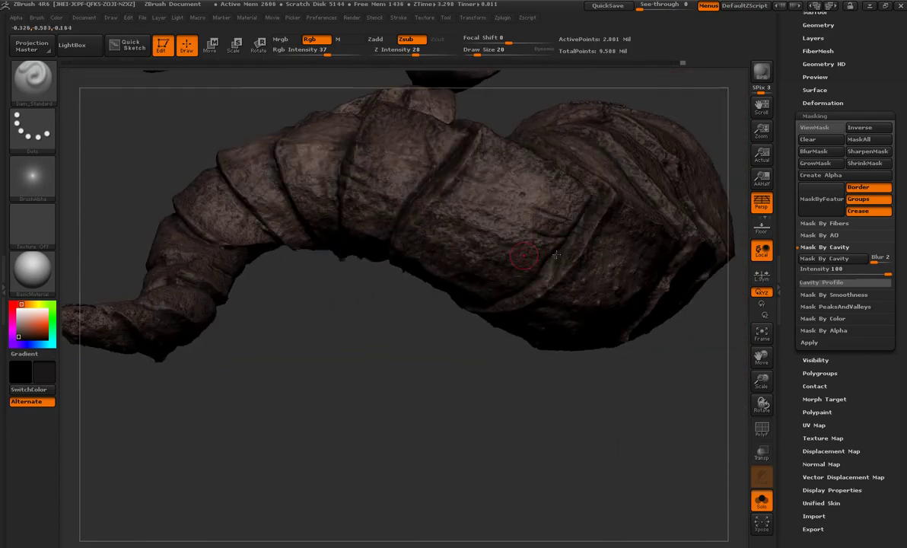
mouse_move(326, 156)
left_mouse_down()
mouse_move(197, 202)
mouse_move(560, 415)
left_mouse_up()
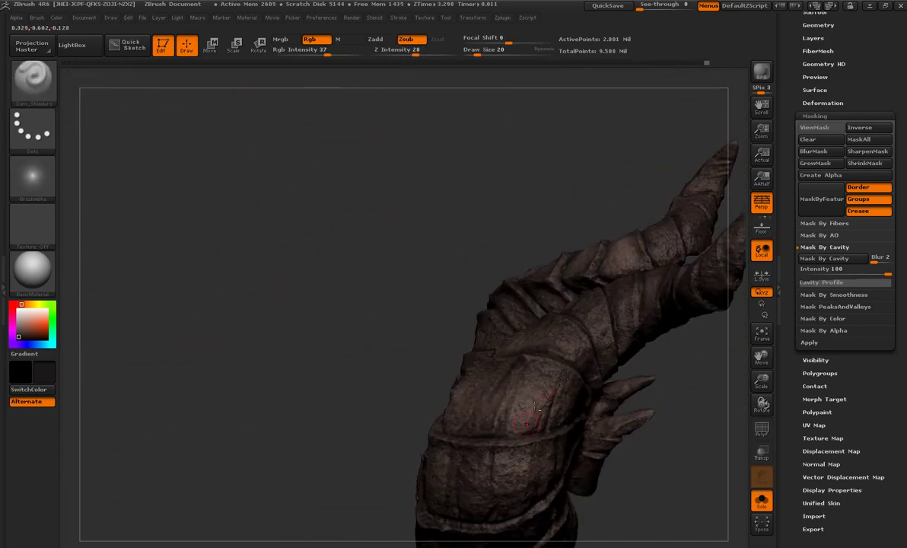
left_click_drag(471, 457, 441, 230)
left_click_drag(669, 308, 570, 455)
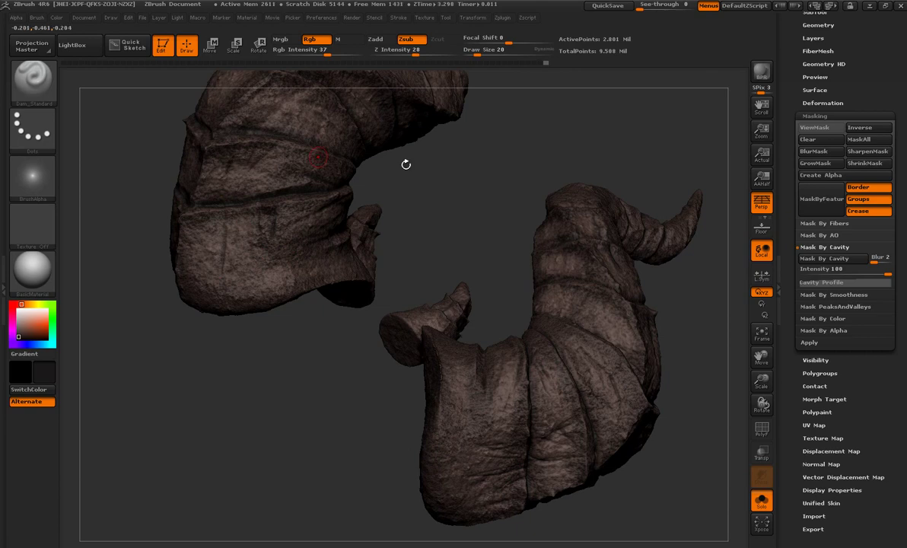
mouse_move(406, 164)
left_mouse_down()
mouse_move(344, 232)
mouse_move(263, 201)
left_mouse_up()
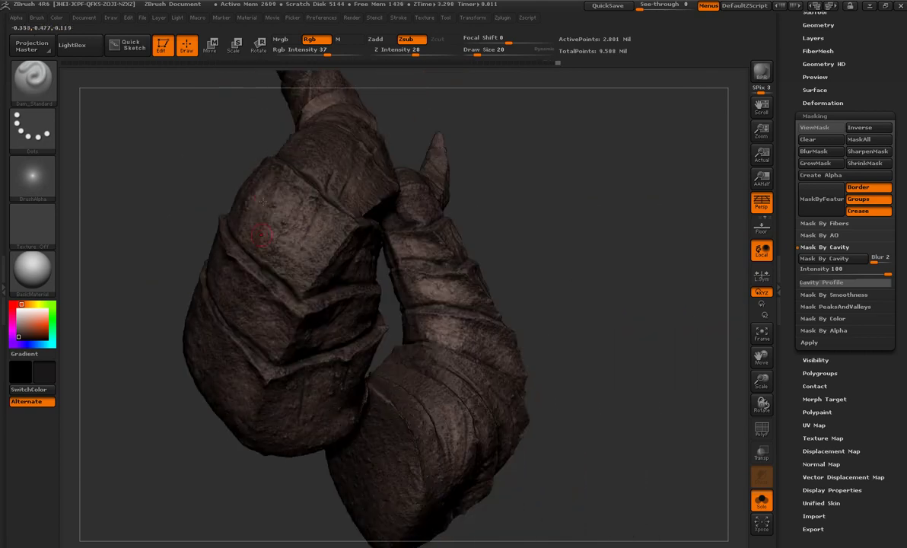
Exit Solo, select the eye subtool, and fill the eyeballs black
left_click(762, 500)
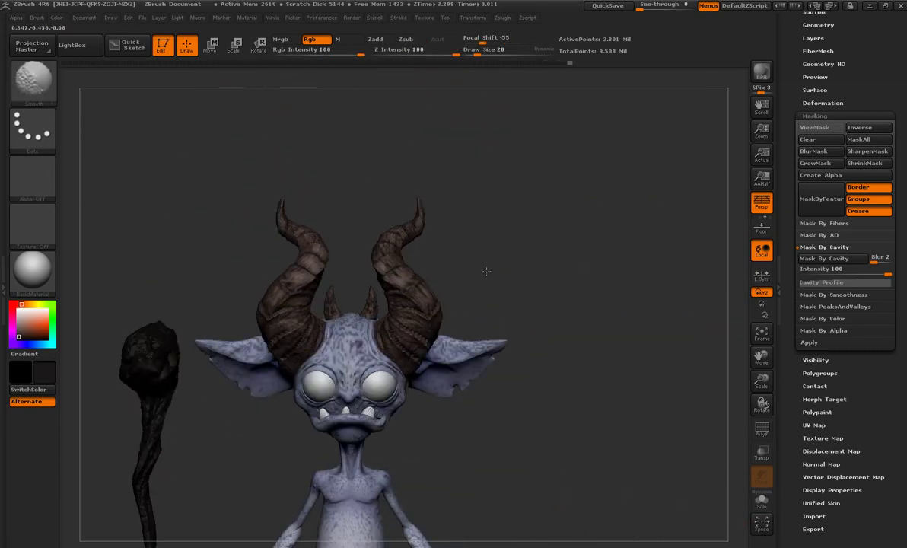
mouse_move(483, 405)
left_mouse_down()
mouse_move(506, 366)
mouse_move(464, 358)
left_mouse_up()
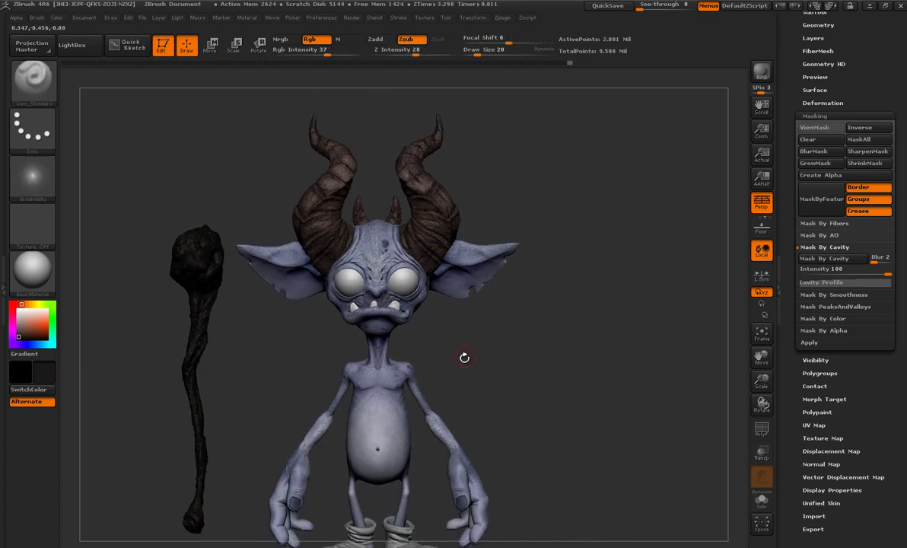
left_click(430, 325, "alt")
left_click(83, 16)
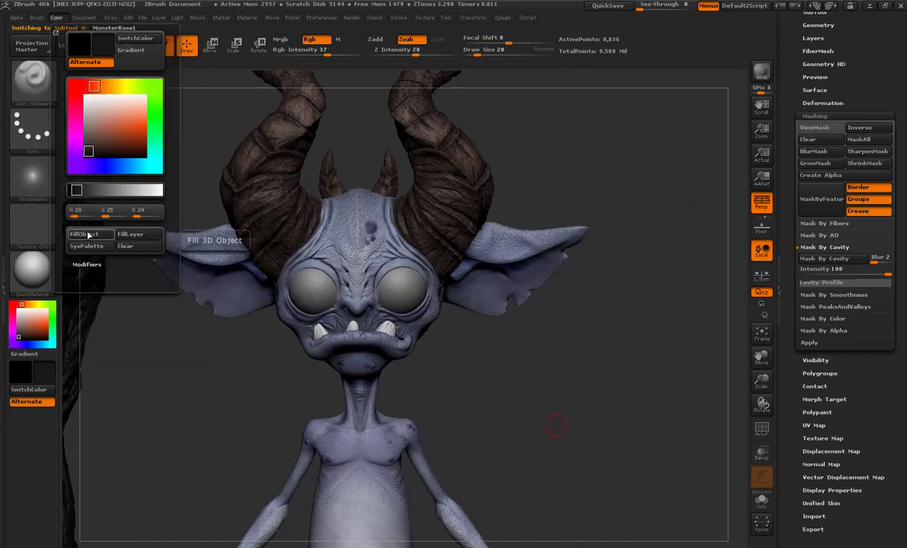
left_click(88, 235)
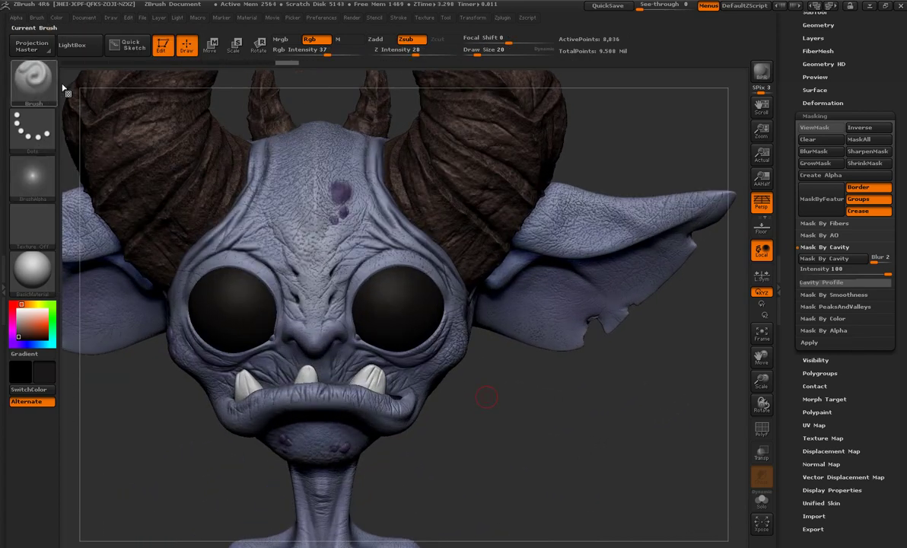
With the Standard brush at full intensity, paint orange-yellow iris dots on both eyes
left_click(32, 80)
left_click(398, 308)
left_click(30, 304)
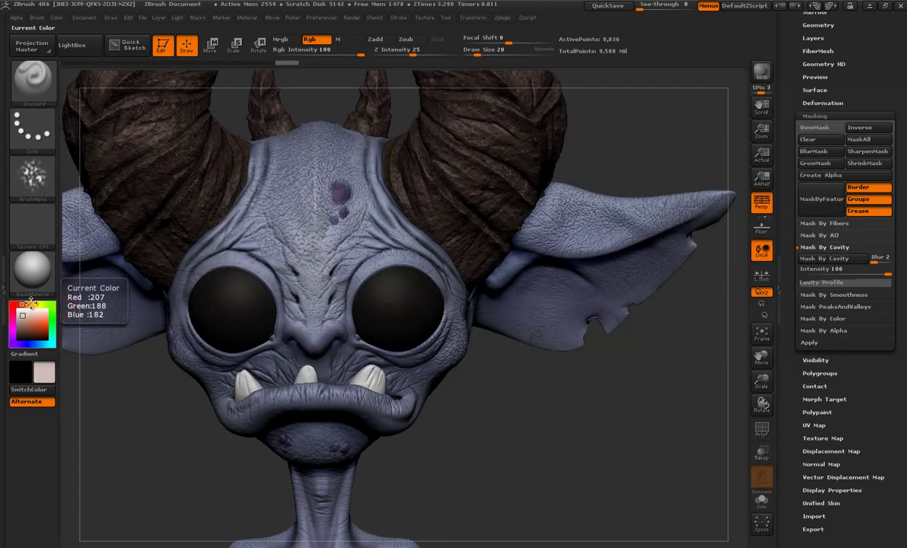
left_click(30, 305)
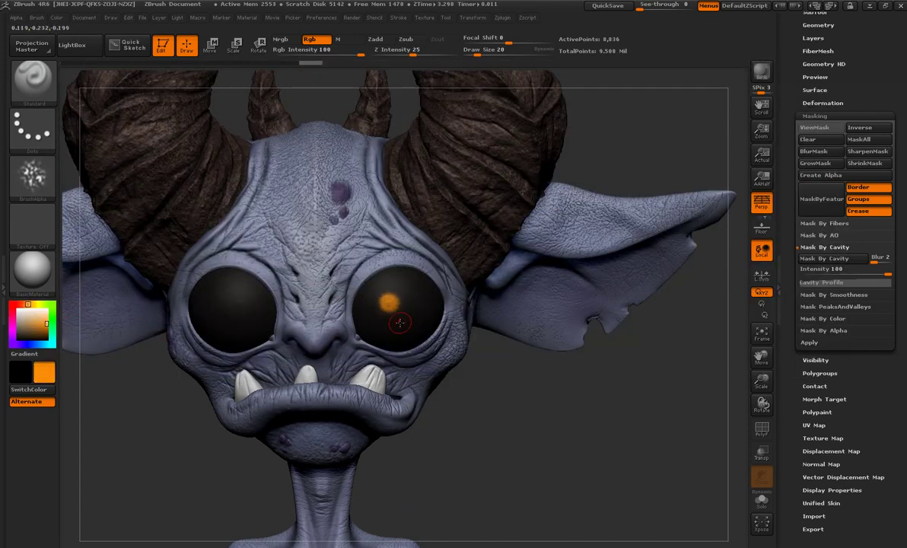
left_click(33, 304)
key("ctrl")
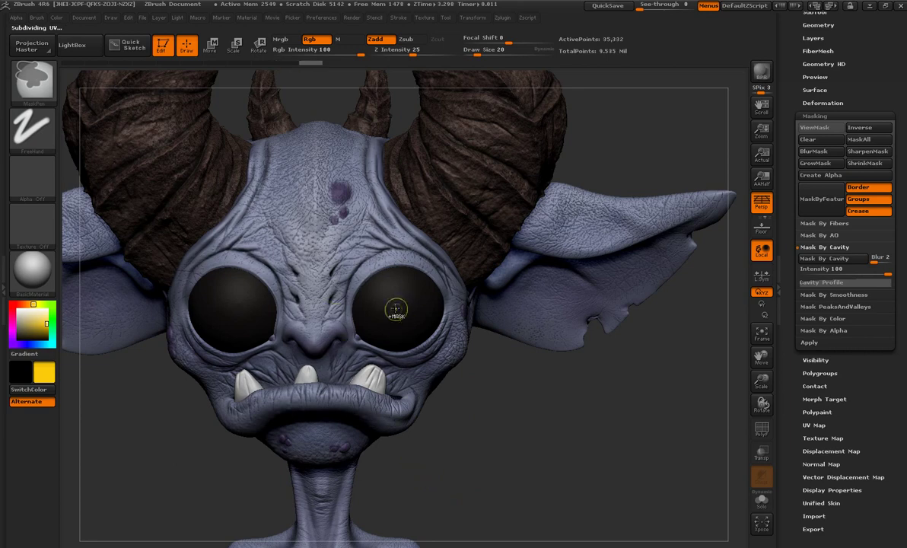
left_click(388, 303)
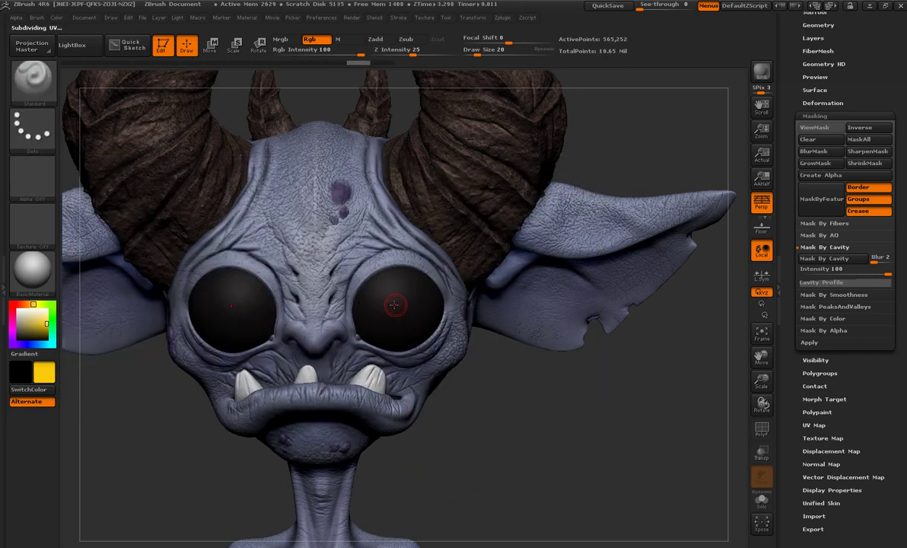
left_click(384, 305)
Switch to a darker orange for the irises and shrink the brush to Draw Size 11
left_click_drag(479, 442, 212, 354)
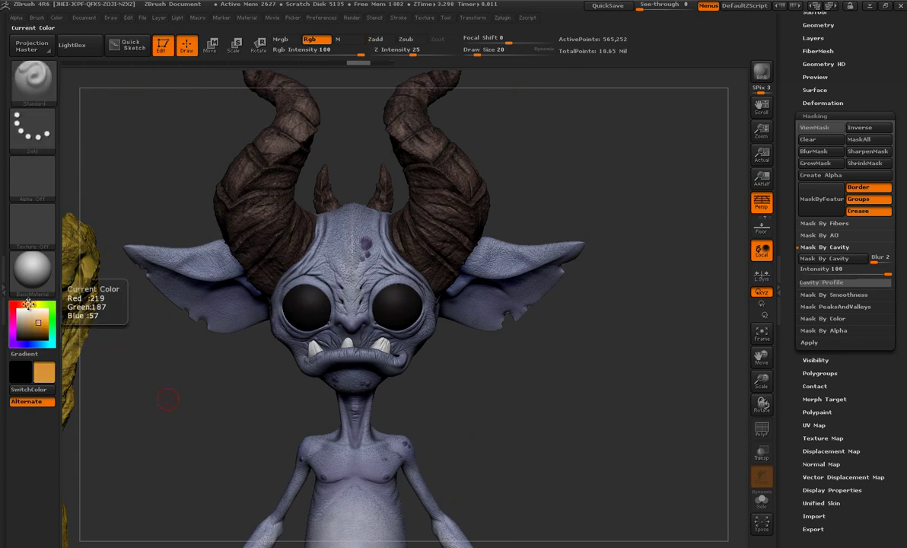
left_click(39, 323)
left_click_drag(445, 444, 390, 299, "alt")
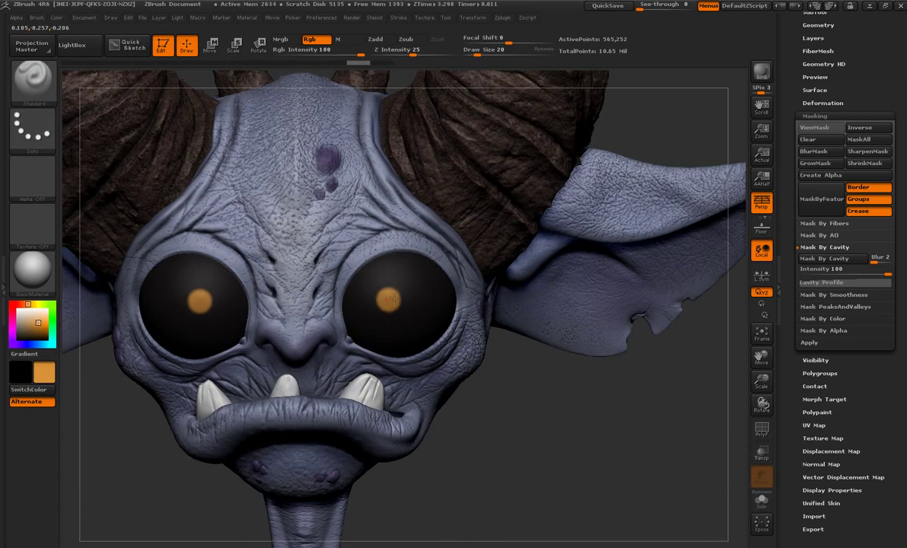
key("bracketleft")
key("bracketleft")
key("bracketleft")
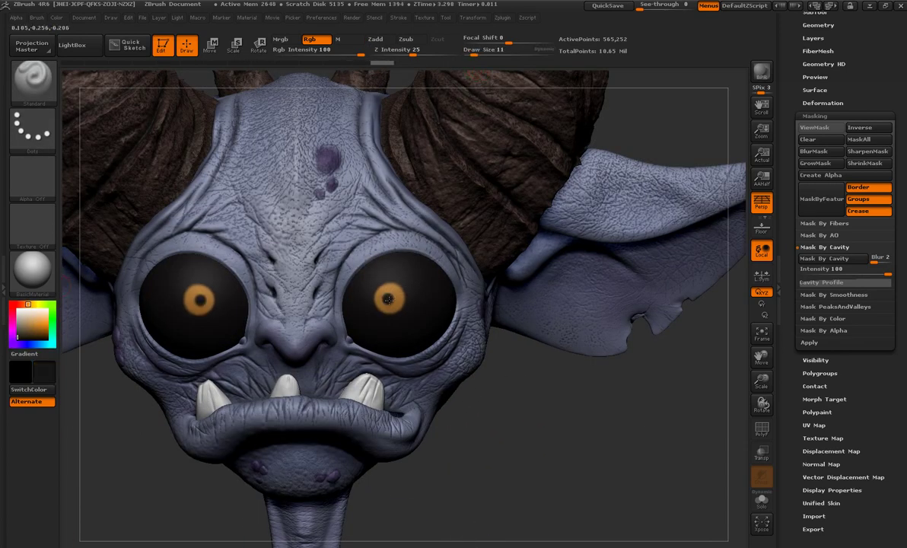
mouse_move(245, 295)
left_mouse_down("alt")
mouse_move(496, 400)
mouse_move(496, 328)
left_mouse_up("alt")
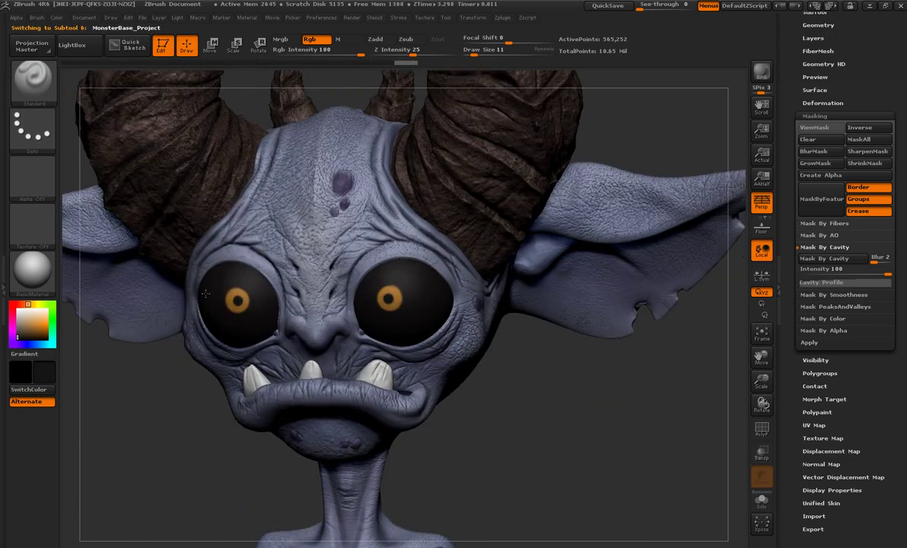
Sample the purple skin tone, paint dark purple rings around both eye sockets, then turn off Solo
mouse_move(16, 344)
left_mouse_down()
mouse_move(116, 316)
mouse_move(651, 403)
left_mouse_up()
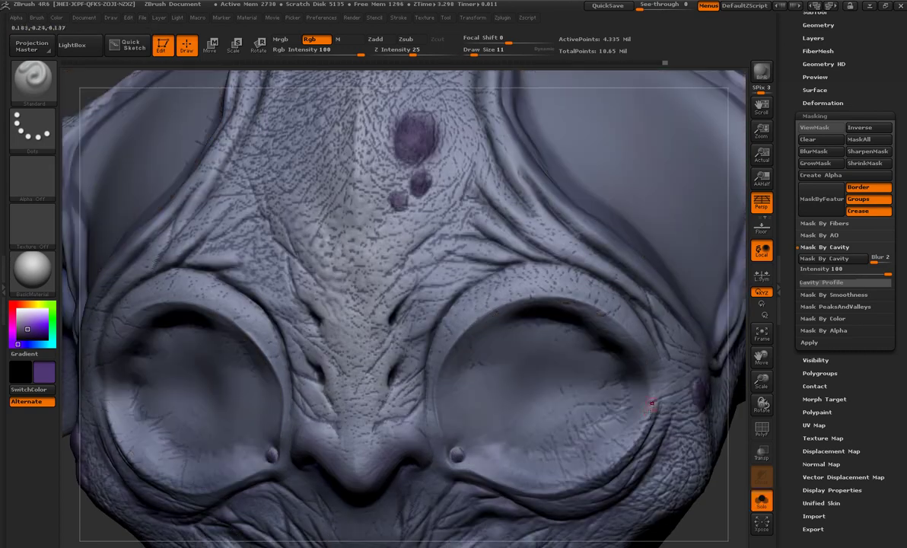
left_click_drag(27, 333, 648, 404)
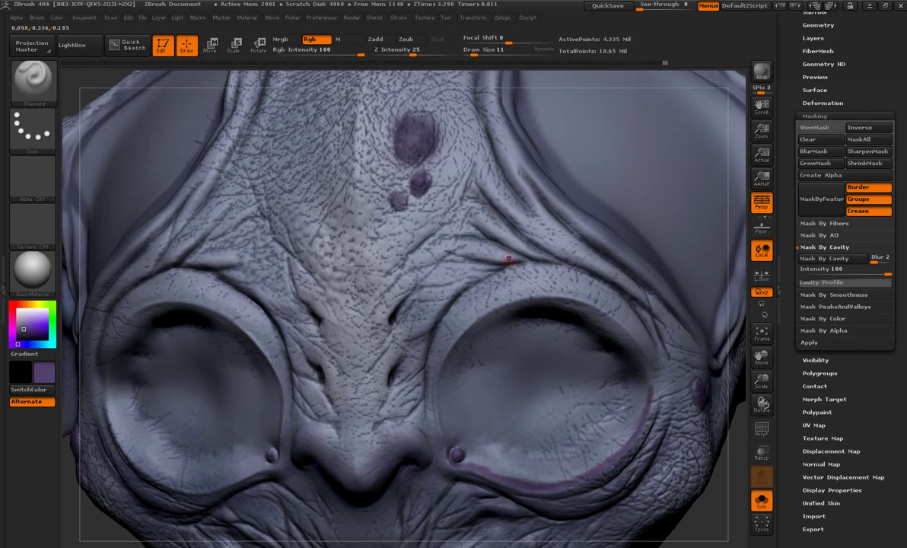
left_click_drag(508, 259, 451, 320)
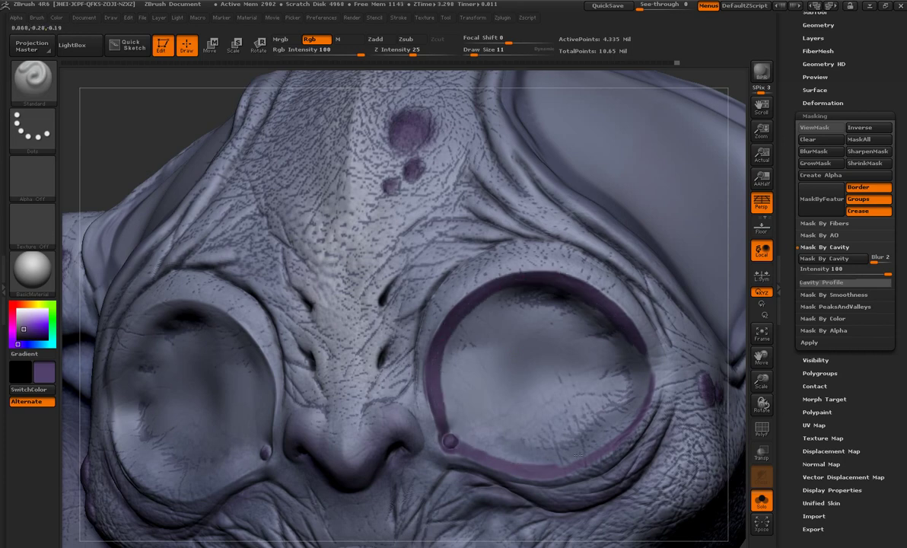
left_click_drag(102, 165, 329, 455)
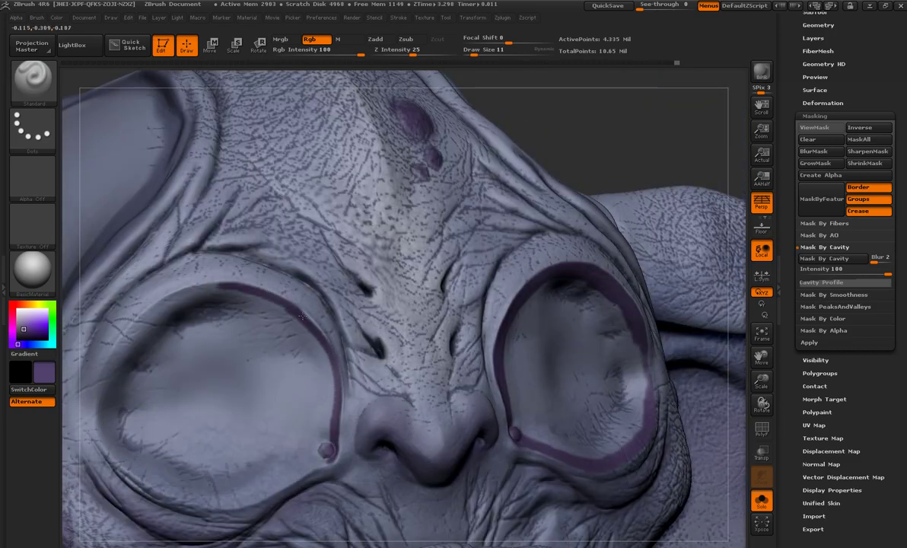
left_click_drag(564, 141, 326, 296)
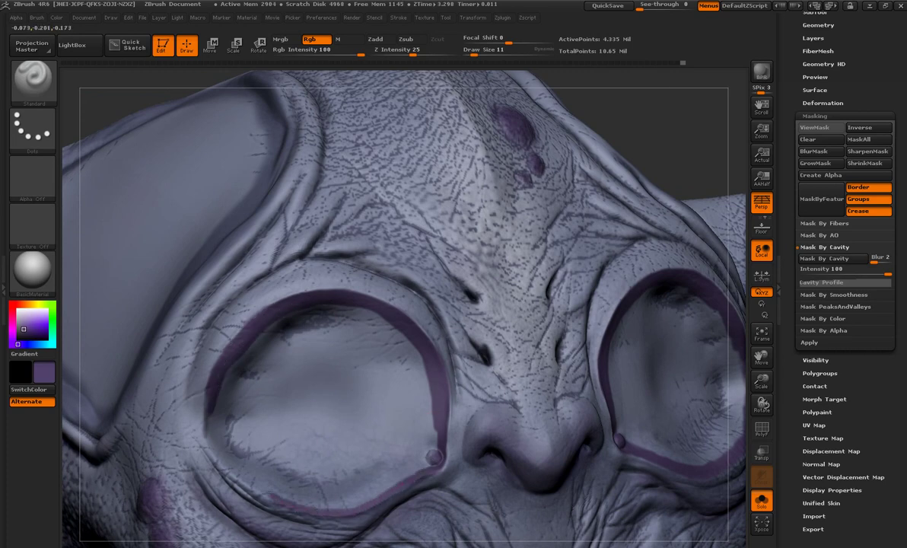
left_click_drag(247, 458, 222, 431)
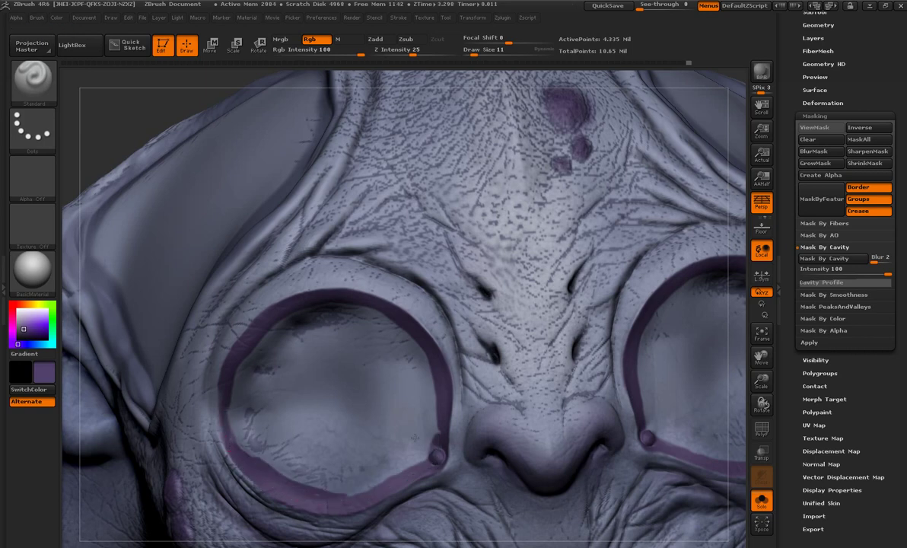
left_click_drag(23, 344, 434, 459)
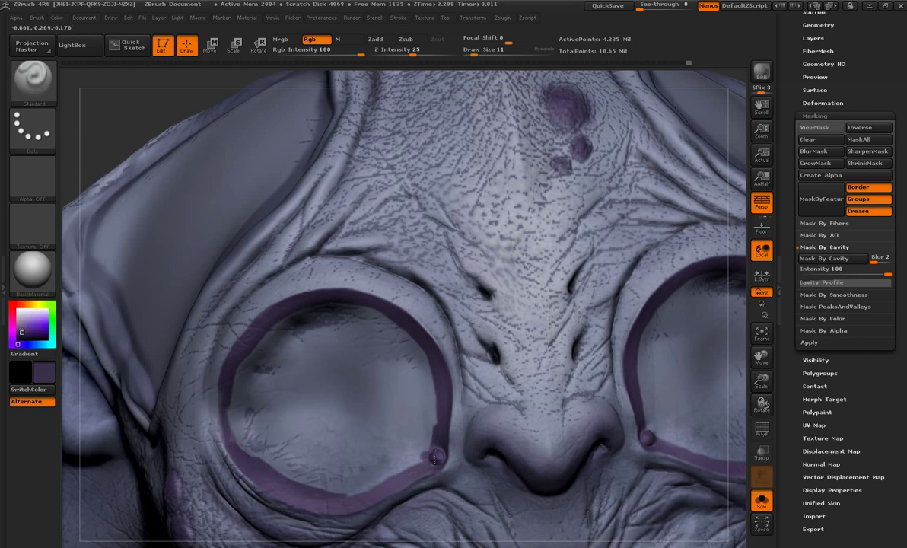
left_click(760, 502)
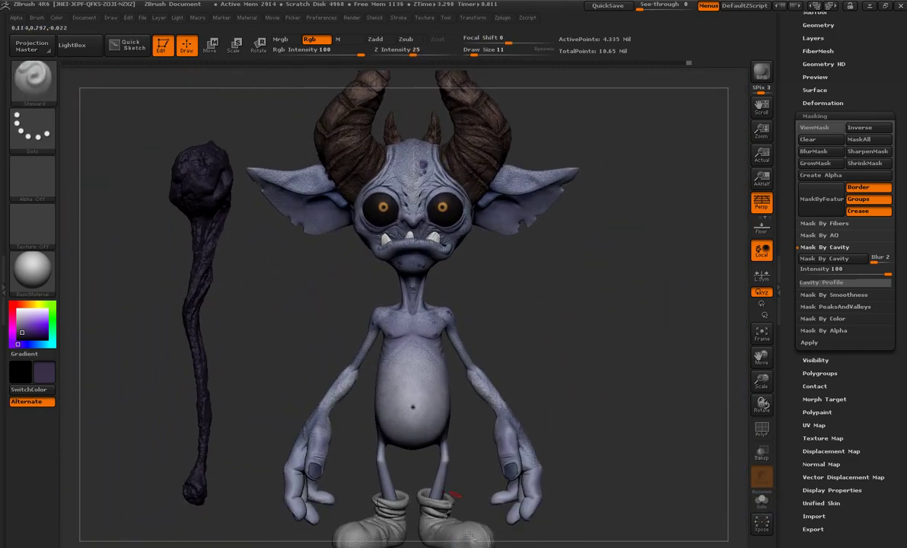
Select the MonsterBase3 staff-and-boots subtool and fill it brown, then refill darker
left_click(209, 304, "alt")
left_click(56, 17)
left_click(102, 86)
left_click(106, 123)
left_click(92, 235)
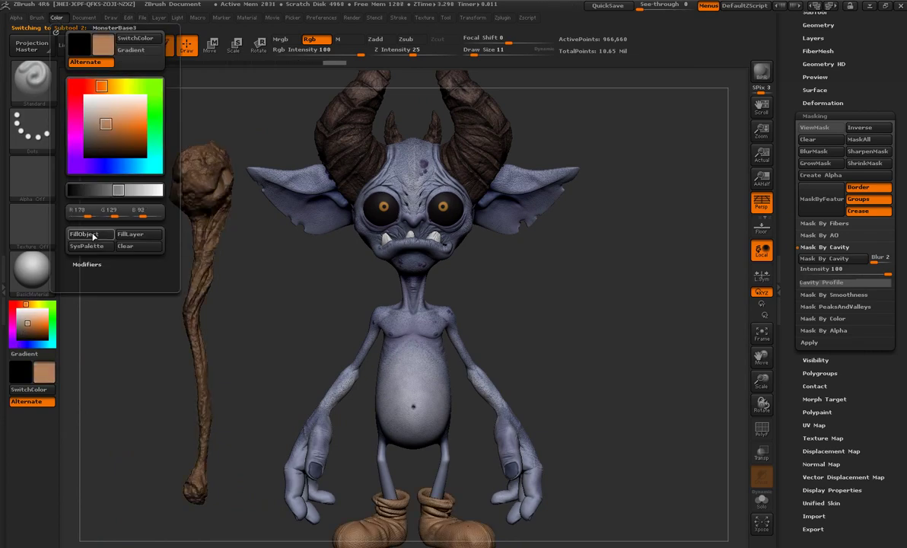
left_click(94, 133)
left_click(92, 236)
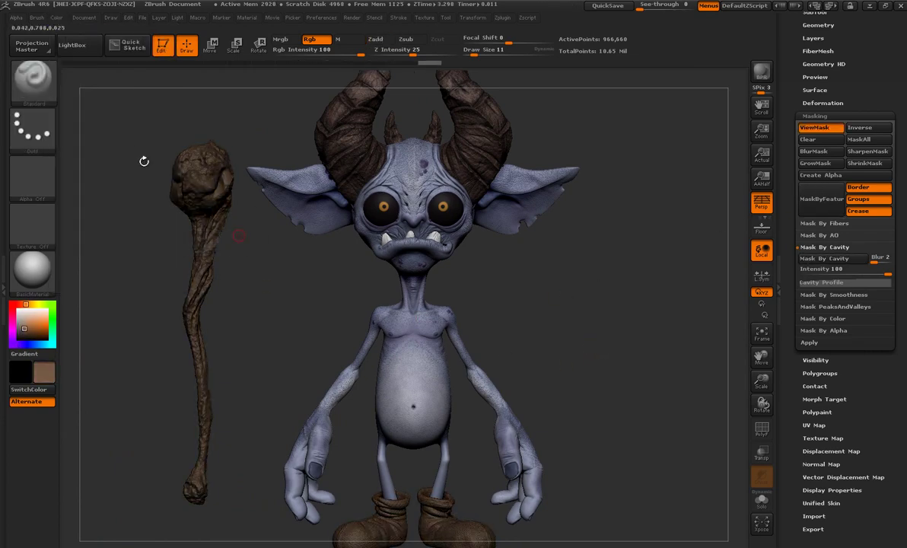
Refill the staff and boots with a darker brown-grey and orbit to inspect the boots
left_click(57, 16)
left_click(89, 144)
left_click(92, 236)
left_click_drag(582, 272, 509, 468)
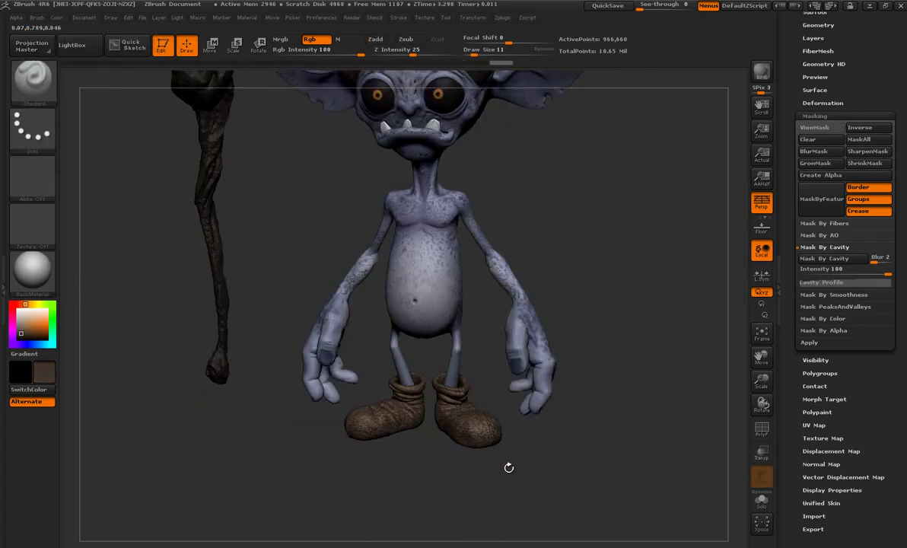
left_click_drag(595, 328, 510, 436)
key("ctrl")
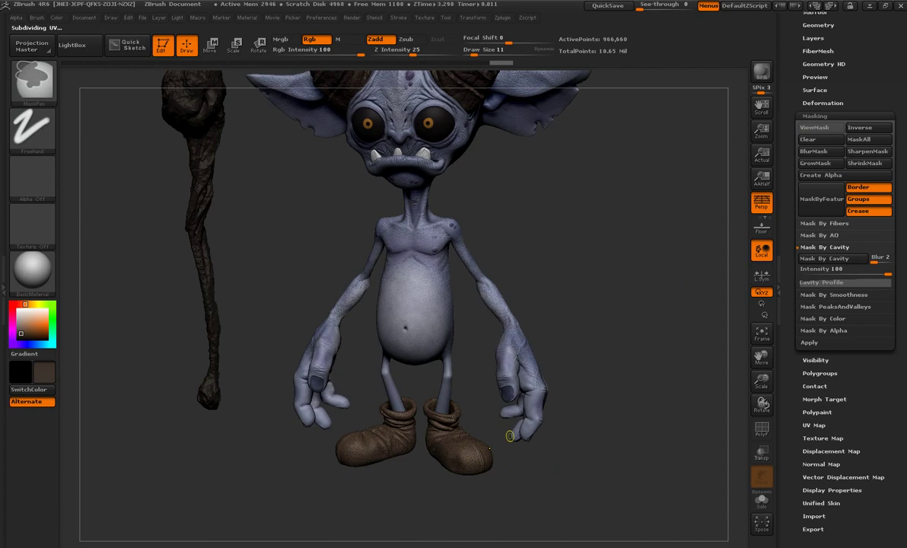
mouse_move(510, 436)
left_mouse_down()
mouse_move(239, 272)
mouse_move(299, 210)
mouse_move(300, 307)
left_mouse_up()
left_click(83, 17)
Sample the staff's dark brown, set Mask By Cavity, and fill the staff near-black brown
left_click(56, 17)
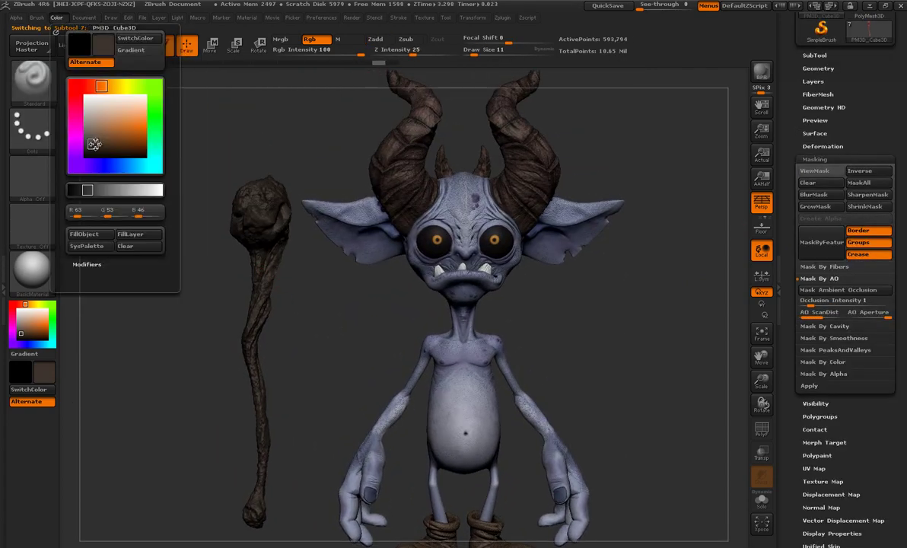
left_click_drag(94, 143, 204, 230)
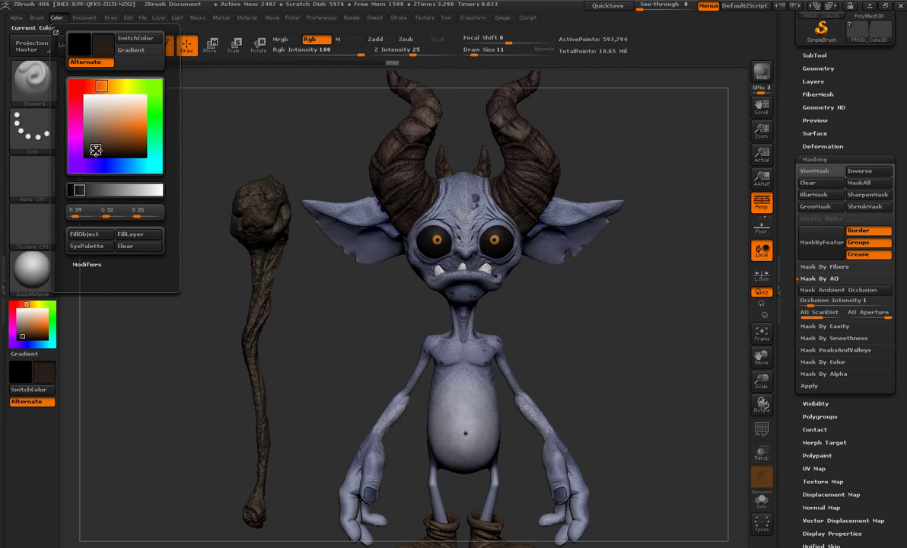
left_click(824, 326)
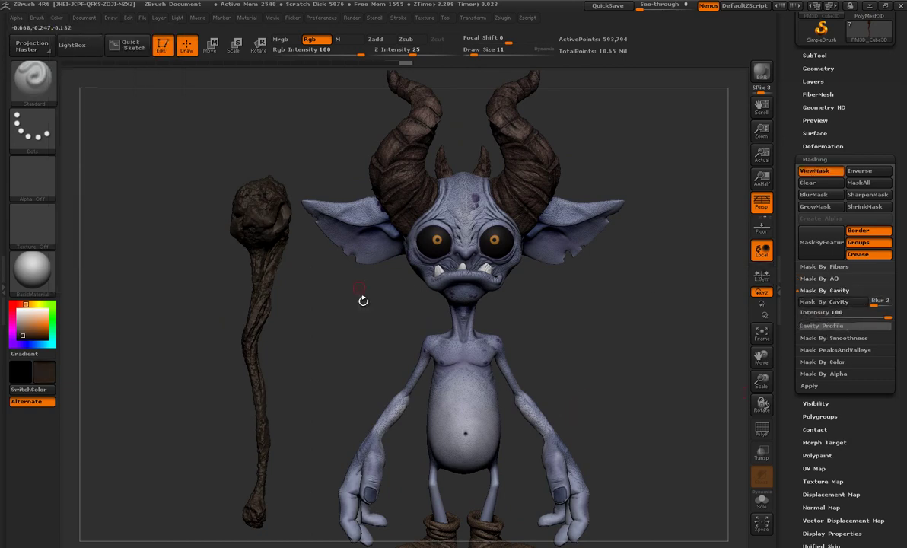
left_click(84, 17)
left_click(57, 17)
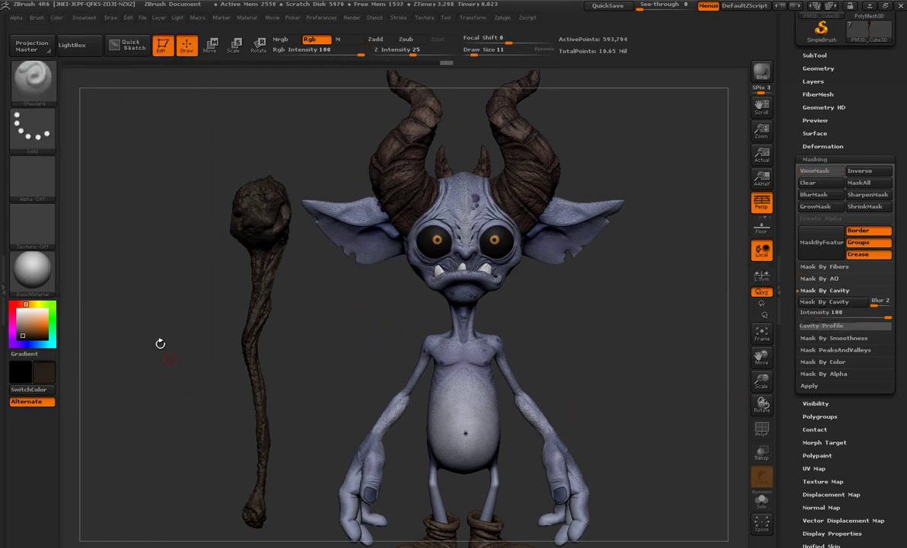
left_click(814, 350)
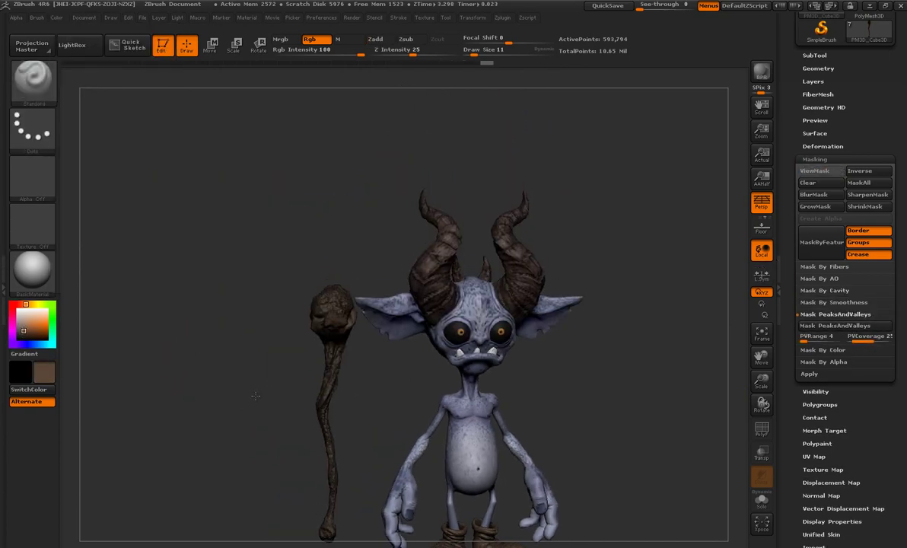
left_click_drag(256, 395, 362, 283, "alt")
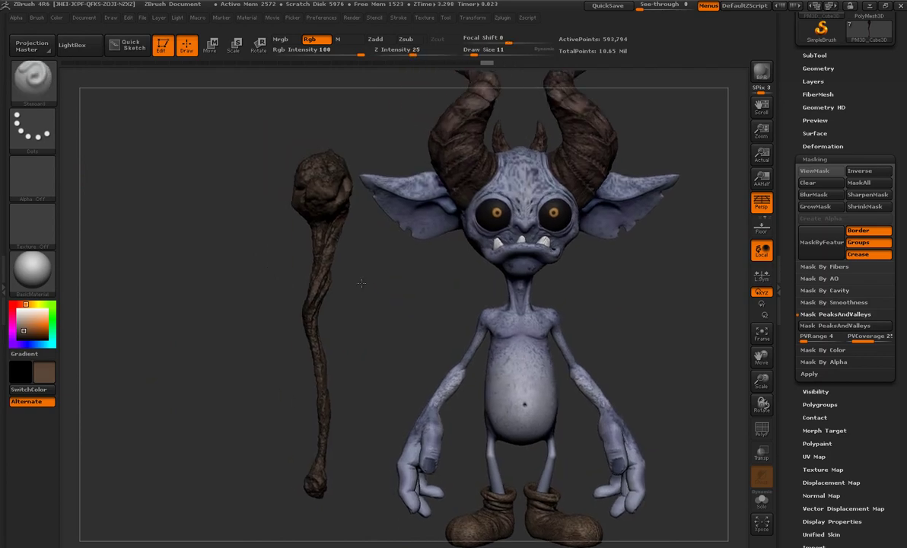
left_click(824, 290)
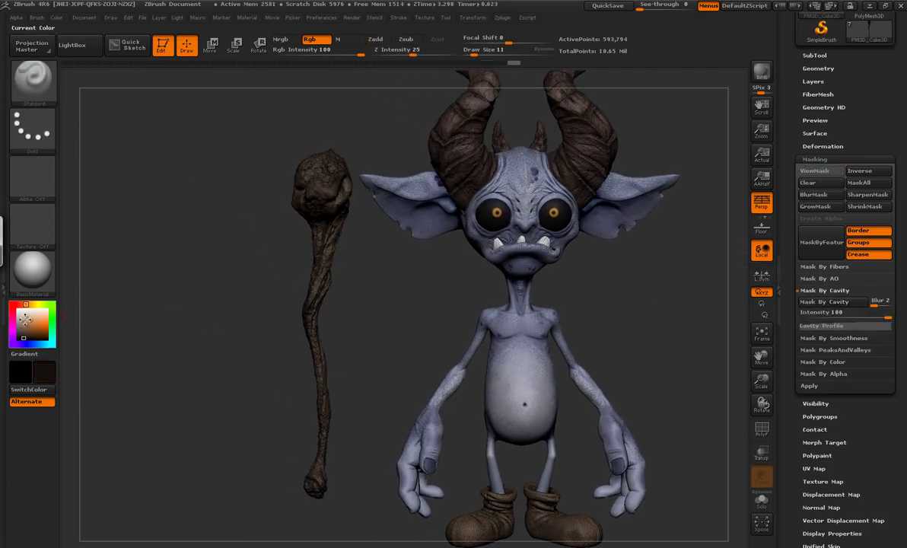
left_click(56, 17)
left_click(56, 17)
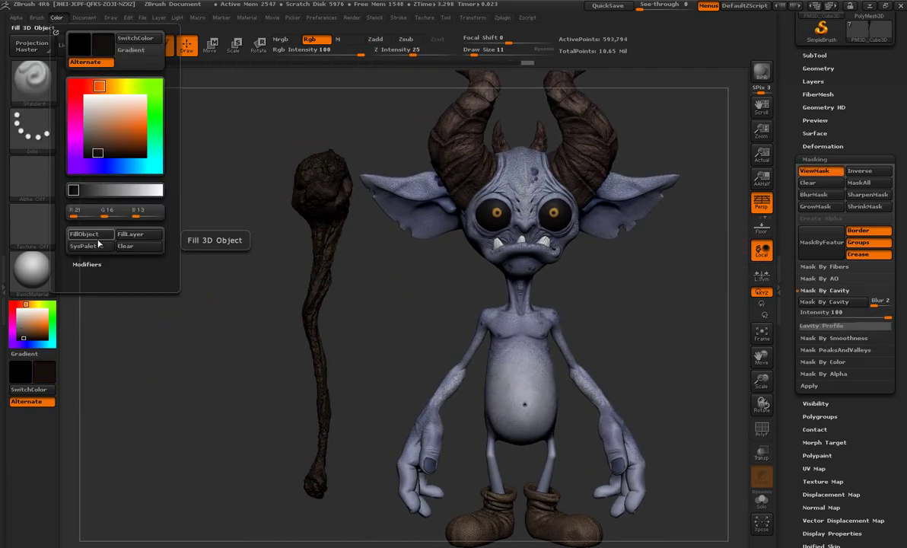
mouse_move(211, 333)
left_mouse_down()
mouse_move(399, 314)
mouse_move(540, 394)
mouse_move(540, 343)
left_mouse_up()
Select the teeth subtool, pick a pale beige colour, and solo the teeth
left_click(365, 427, "alt")
left_click(57, 17)
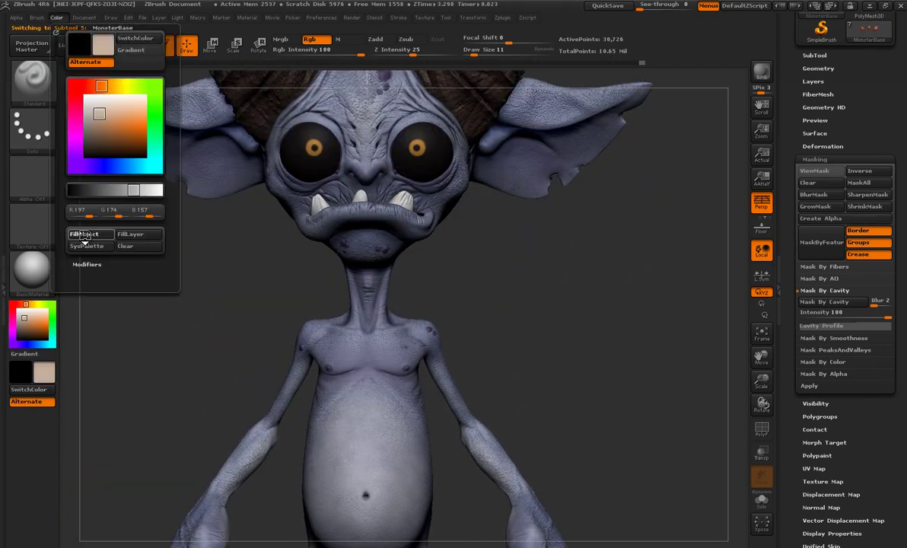
left_click(56, 16)
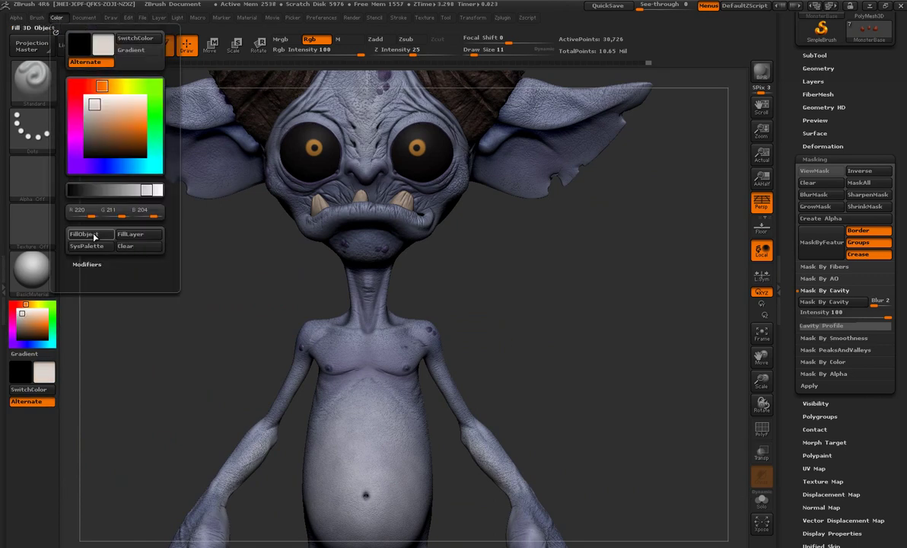
left_click(763, 509)
key("b")
key("d")
key("s")
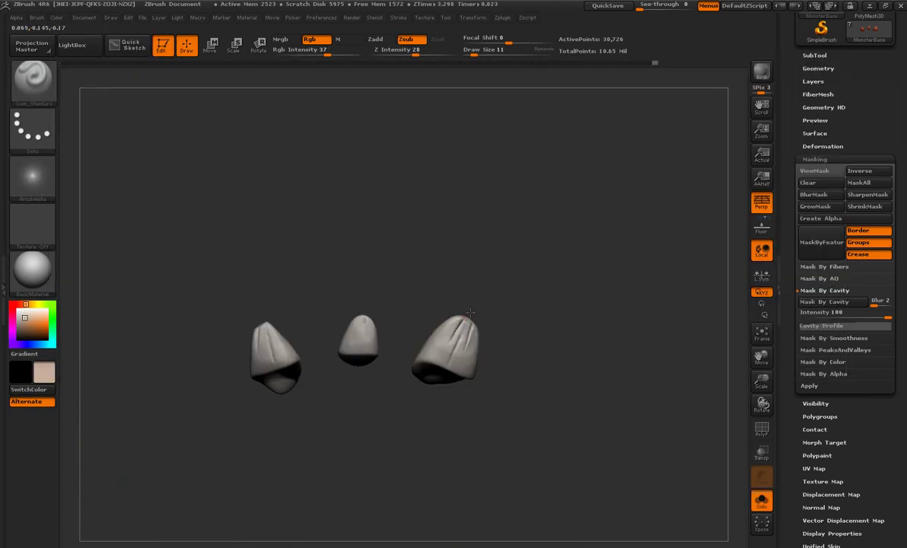
mouse_move(363, 310)
left_mouse_down()
mouse_move(262, 315)
mouse_move(293, 256)
left_mouse_up()
Choose an Rgb colour-painting brush, then turn Solo off and view the goblin three-quarter
left_click(25, 102)
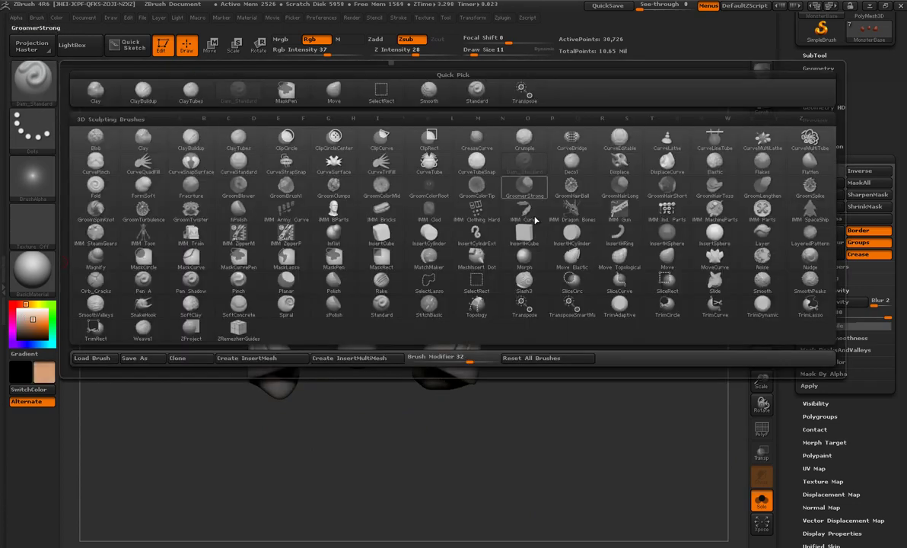
left_click(149, 276)
left_click(53, 84)
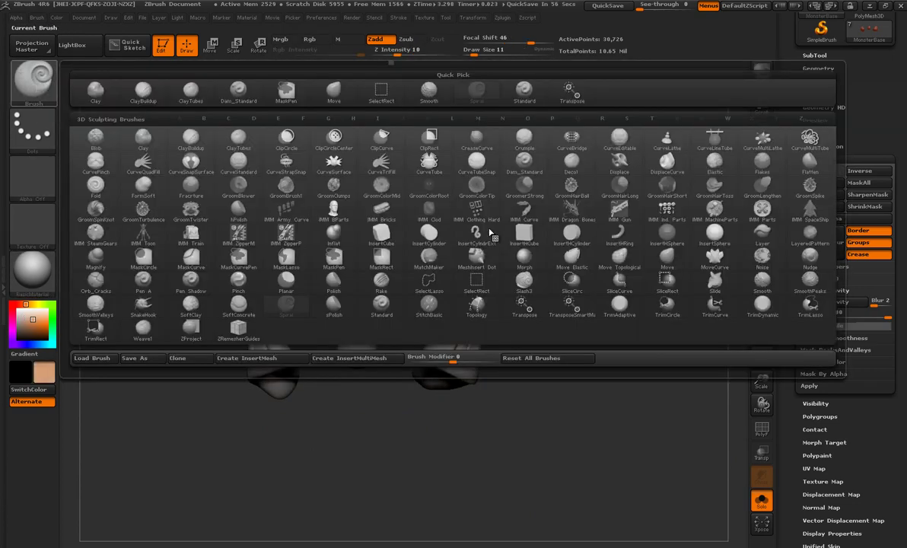
left_click(425, 193)
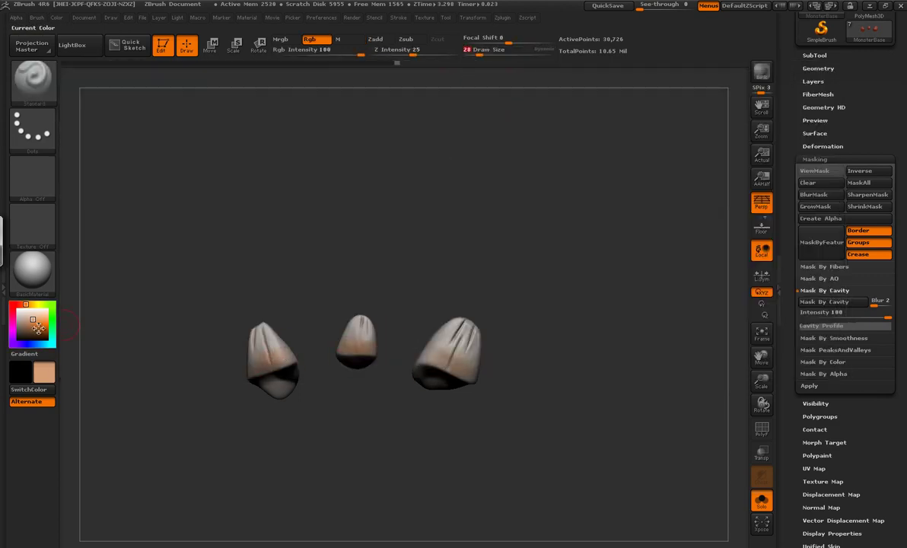
left_click(761, 500)
mouse_move(708, 466)
left_mouse_down()
mouse_move(483, 477)
mouse_move(517, 439)
mouse_move(404, 399)
mouse_move(238, 262)
left_mouse_up()
Select the staff subtool and turn on the PolyF wireframe to see its polygons
left_click(238, 263, "alt")
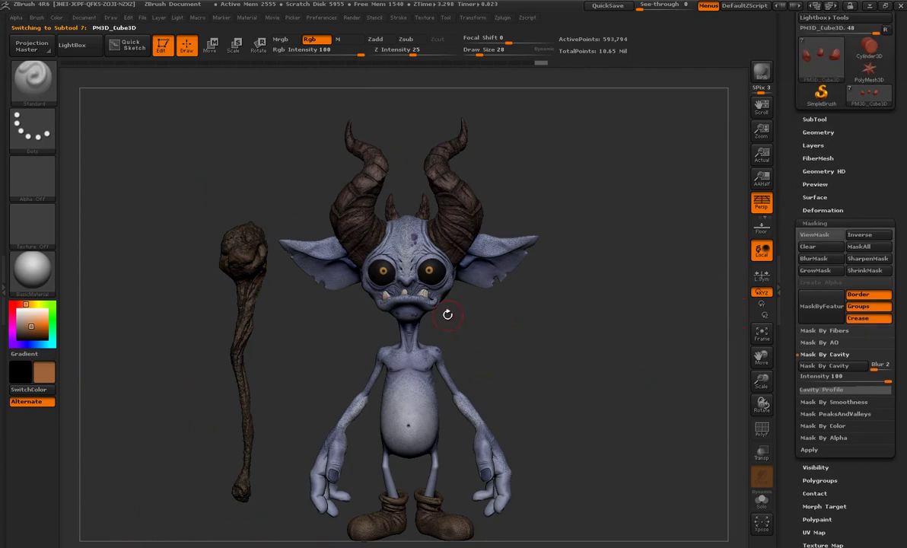
scroll(818, 164, "up", 2)
scroll(795, 202, "up", 1)
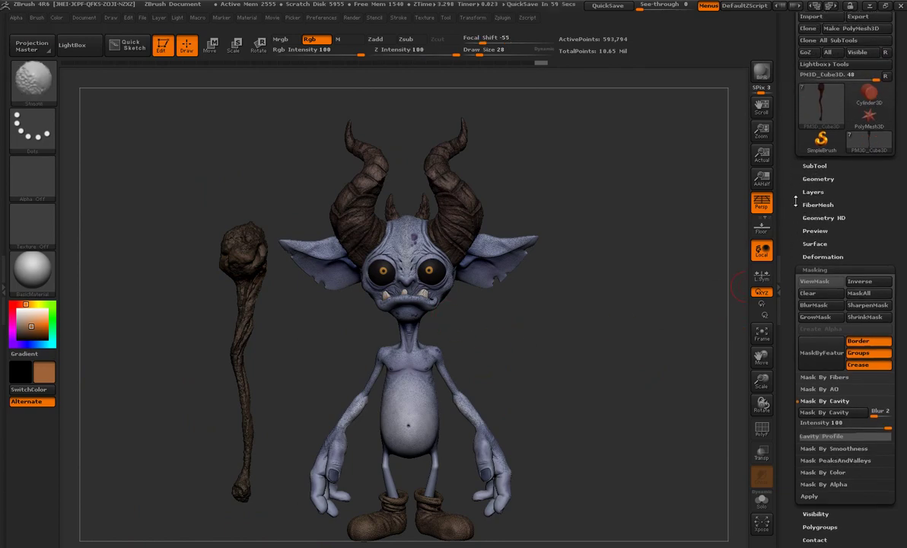
key("b")
key("s")
key("t")
left_click(762, 428)
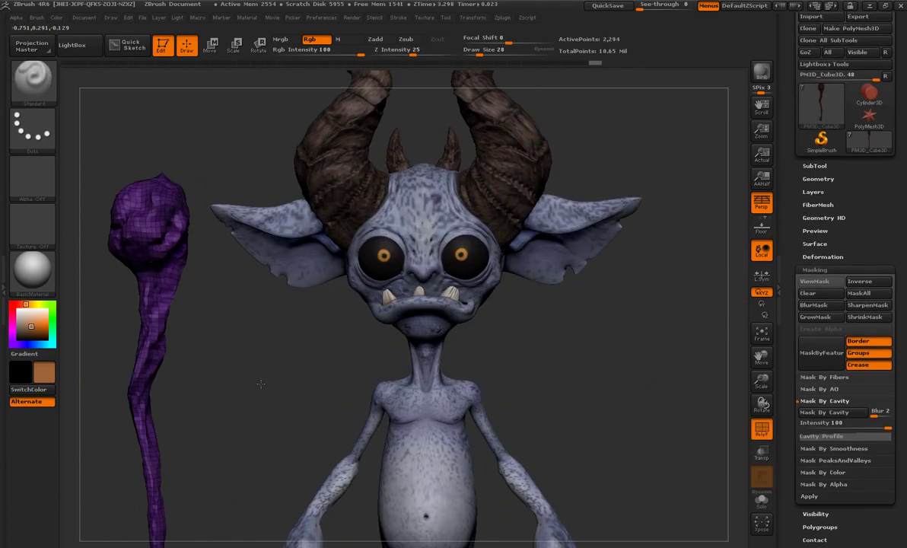
left_click_drag(367, 358, 394, 344, "alt")
Split the staff into polygroups by isolating its lower section, twisted piece, top knob and end piece
key("f")
left_click_drag(361, 313, 417, 496, "ctrl+shift")
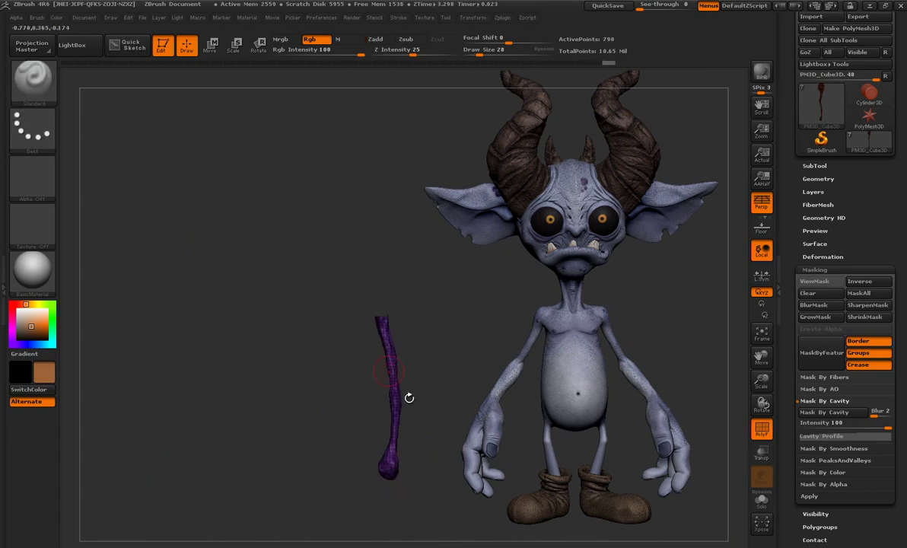
left_click_drag(424, 230, 316, 394, "ctrl+shift")
left_click(820, 527)
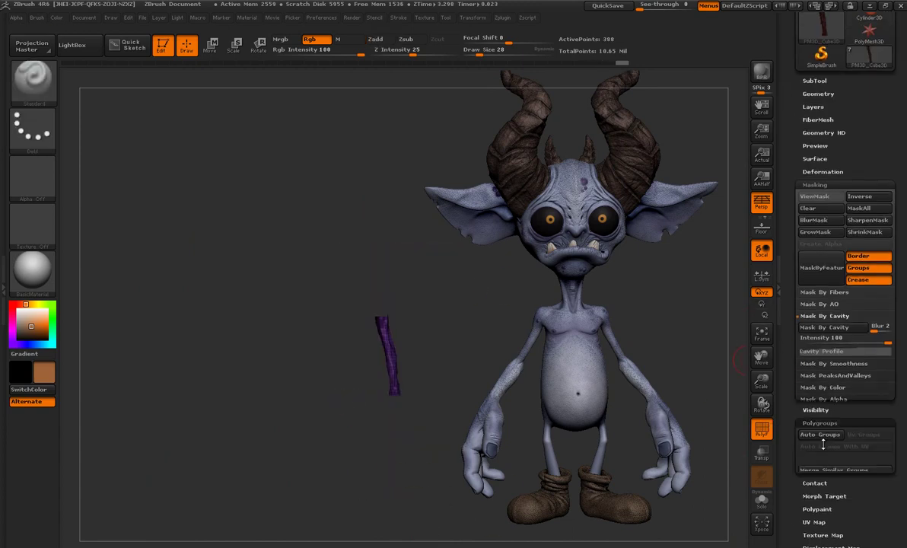
left_click(819, 318)
left_click(298, 319, "ctrl+shift")
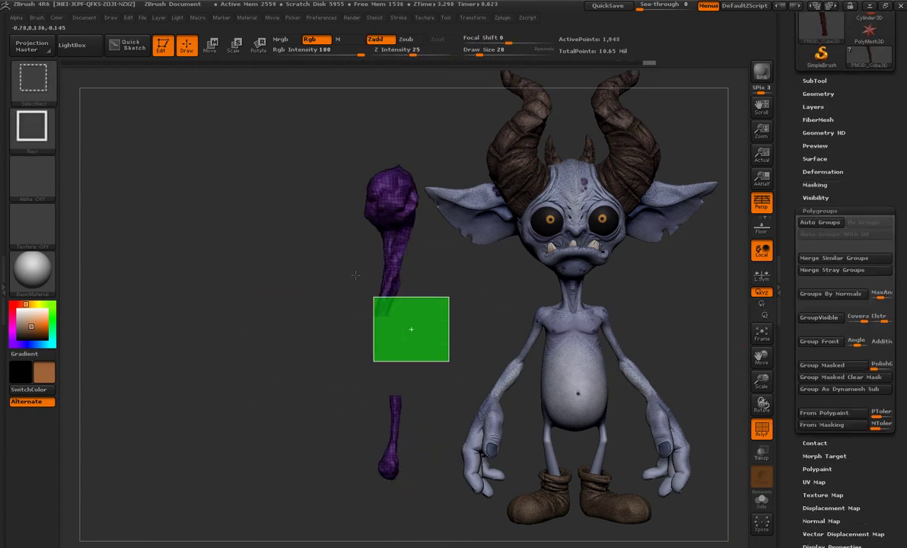
left_click_drag(450, 360, 371, 228, "ctrl+shift")
left_click(308, 152, "ctrl+shift")
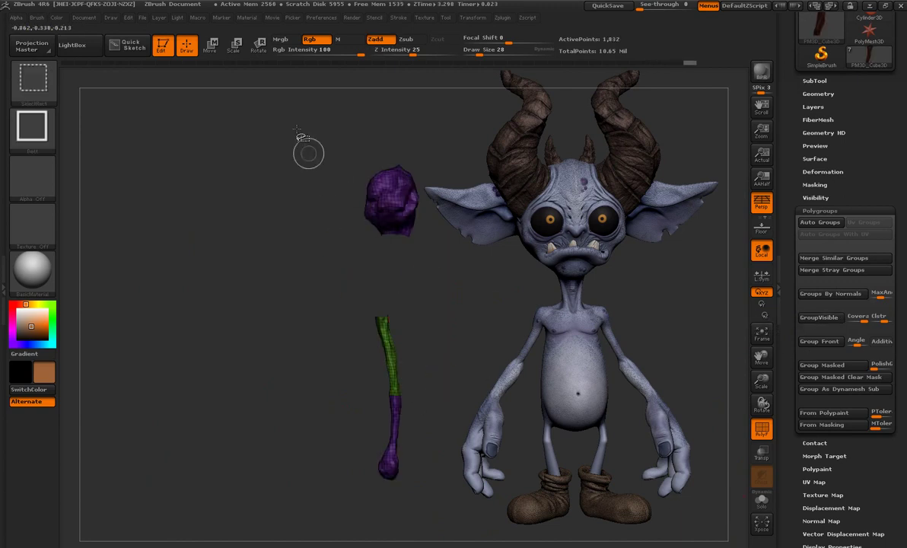
left_click_drag(274, 257, 424, 112, "ctrl+shift")
left_click(306, 344, "ctrl+shift")
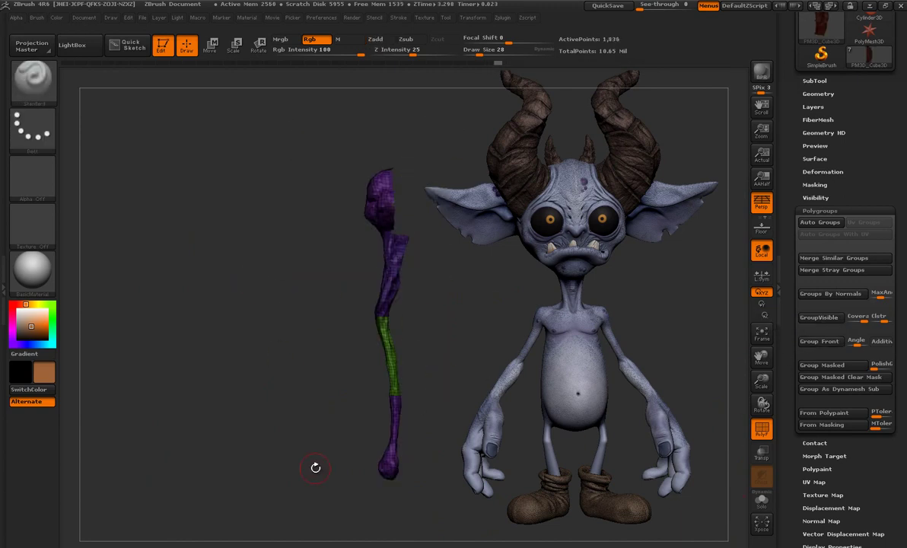
mouse_move(314, 468)
left_mouse_down("ctrl+shift")
mouse_move(398, 427)
mouse_move(410, 525)
mouse_move(374, 384)
left_mouse_up("ctrl+shift")
left_click(288, 343, "ctrl+shift")
Run UV Master Unwrap All on visible subtools with Polygroups enabled
left_click(502, 17)
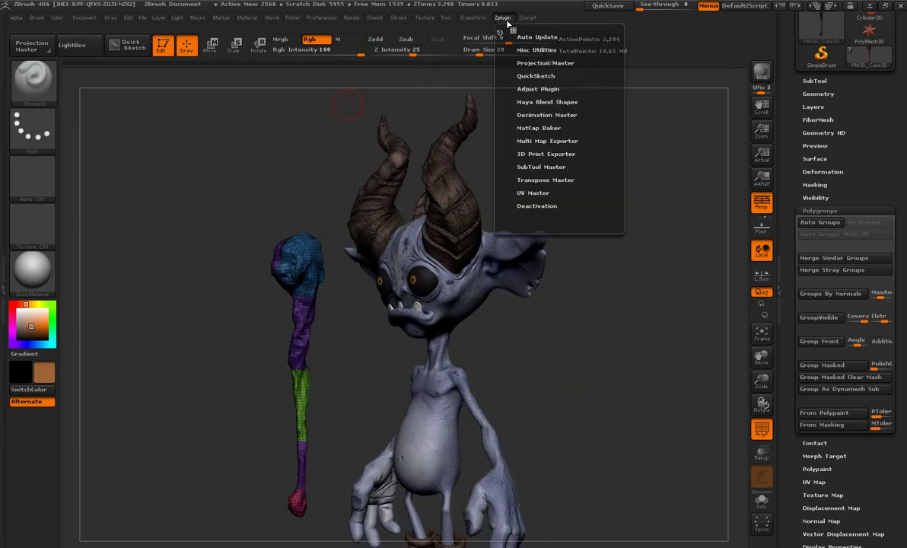
left_click(533, 193)
left_click(578, 240)
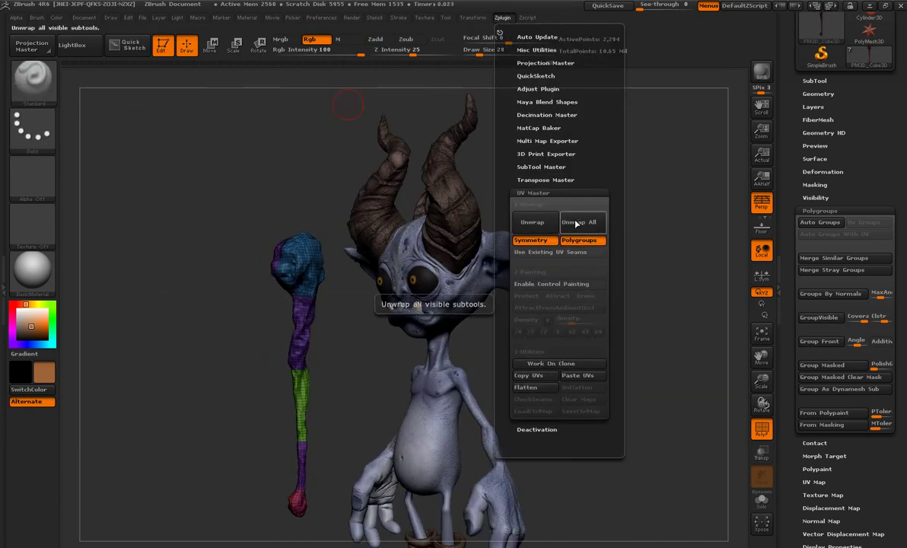
left_click(574, 222)
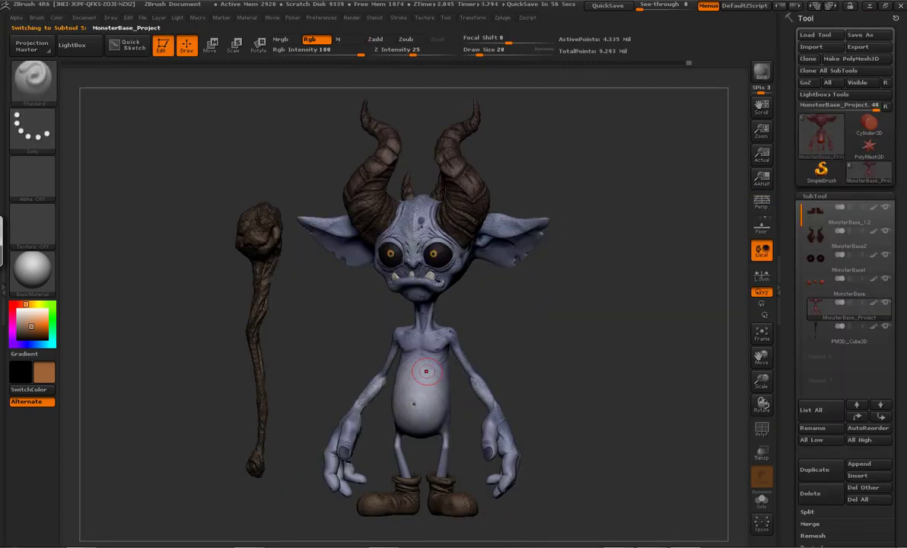
Create a polypaint texture and a Flip V displacement map for MonsterBase2 at its lowest subdivision
left_click(823, 500)
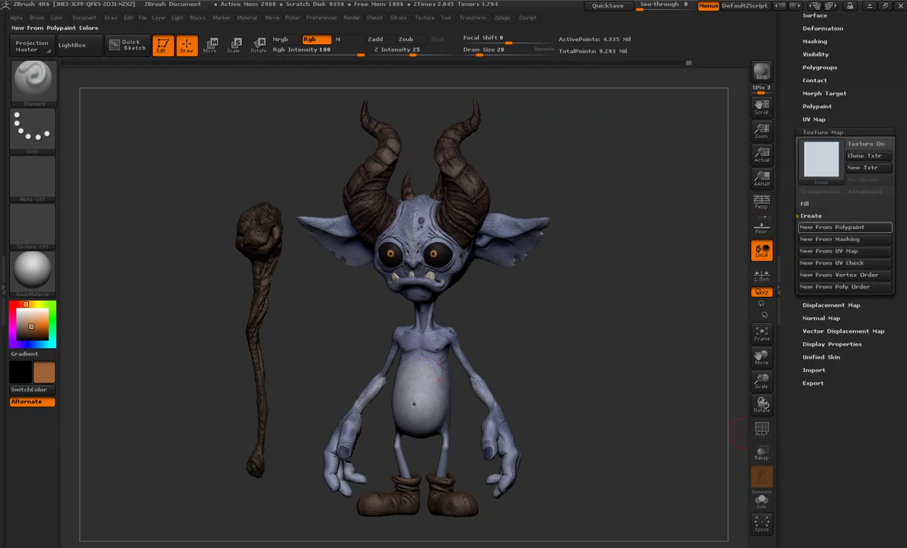
left_click(832, 226)
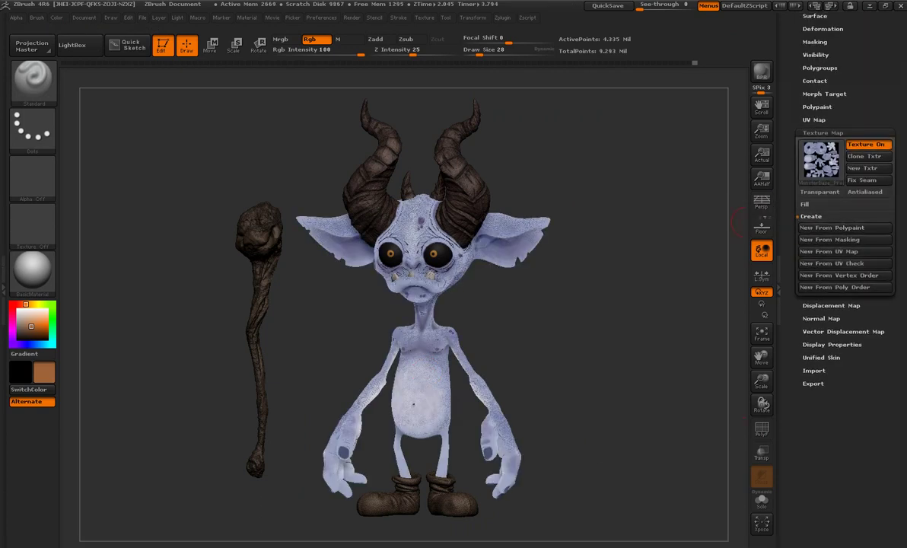
left_click(823, 367)
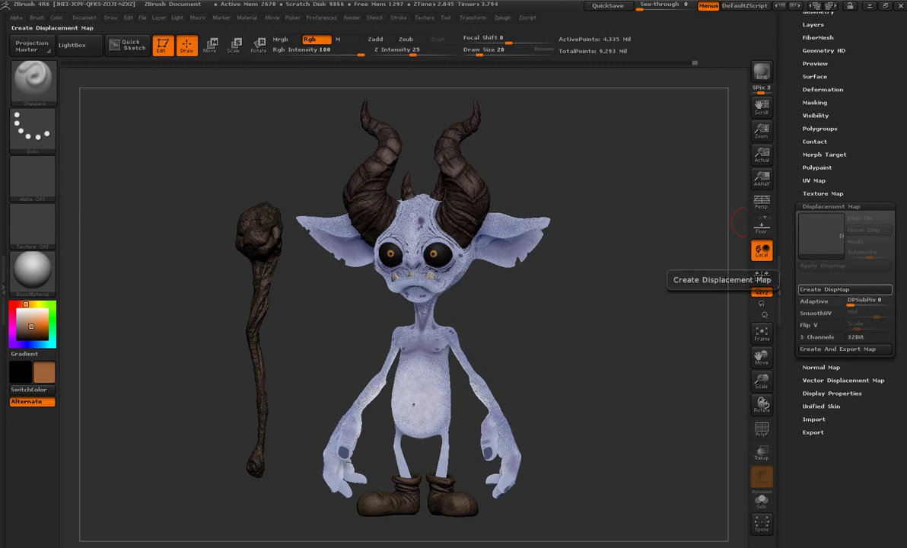
left_click(818, 325)
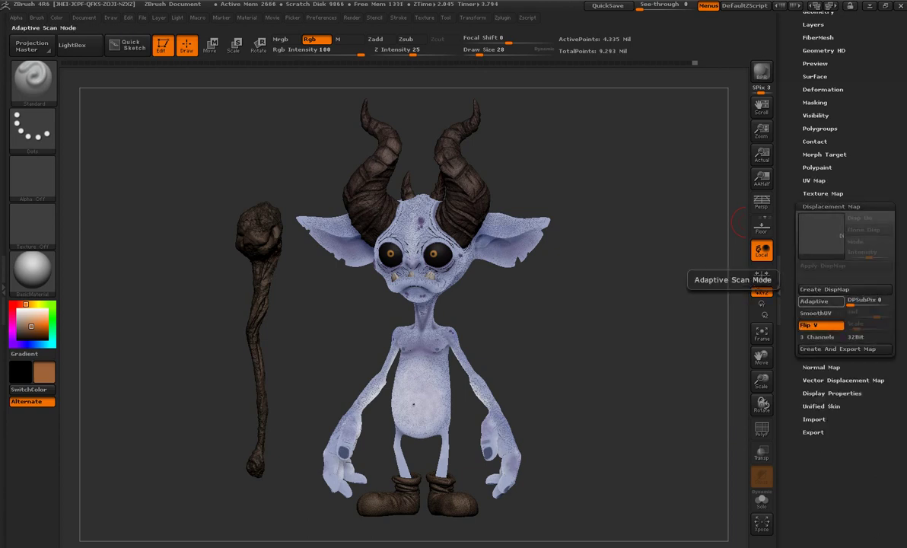
key("shift+d")
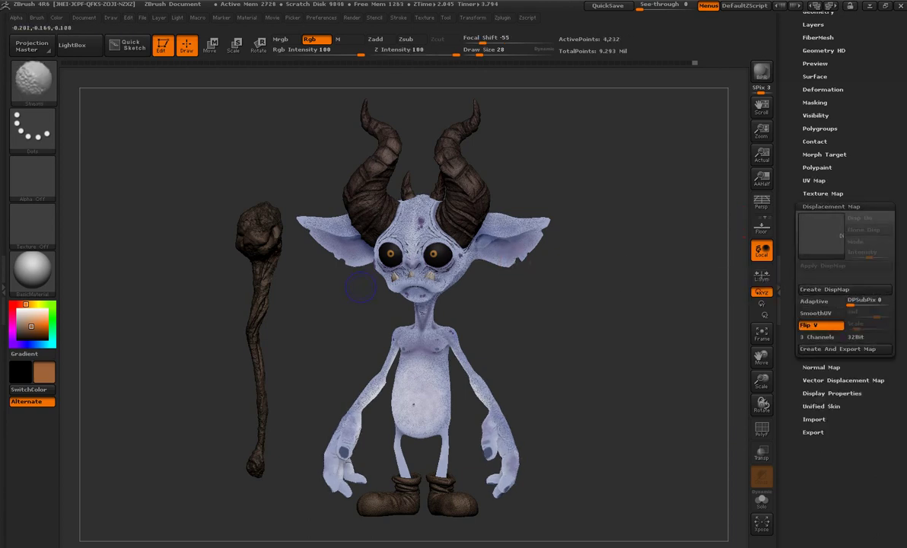
left_click(762, 430)
left_click(762, 430)
left_click(824, 289)
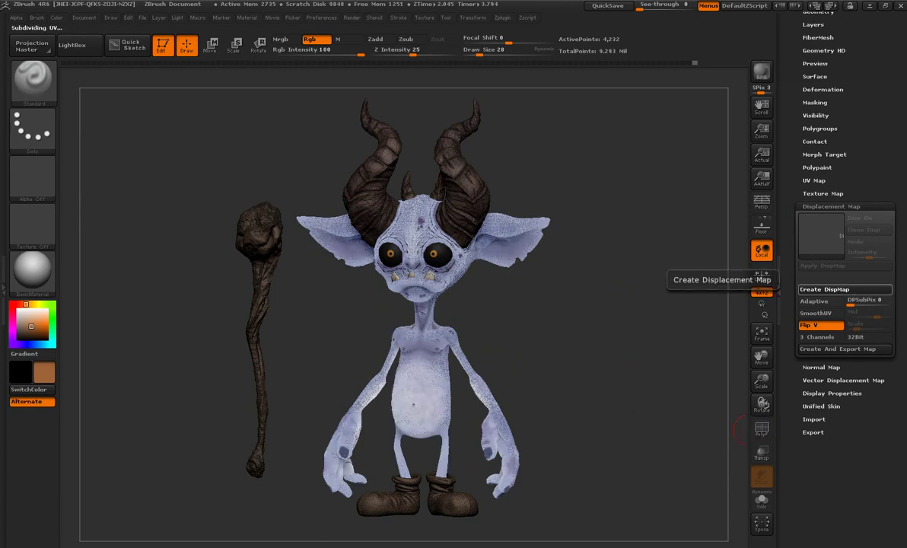
Bake the normal map for the MonsterBase2 body subtool
scroll(837, 228, "up", 2)
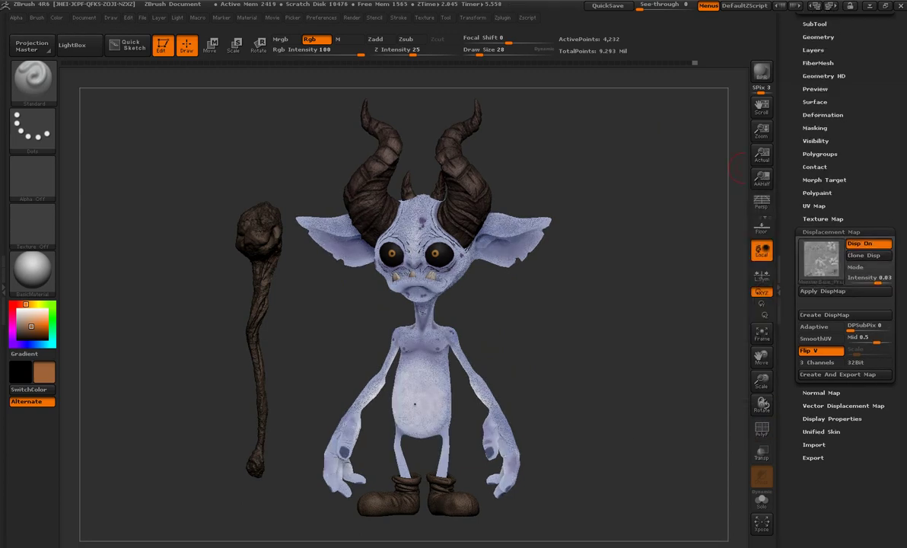
scroll(837, 228, "up", 2)
left_click(821, 437)
left_click(829, 373)
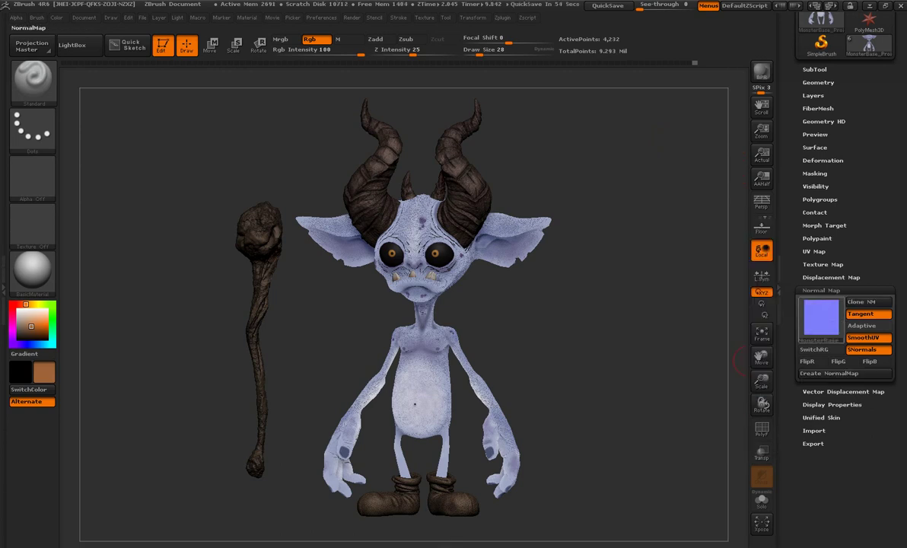
scroll(844, 305, "up", 3)
Bake the horns subtool's flipped displacement map and normal map
left_click(814, 366)
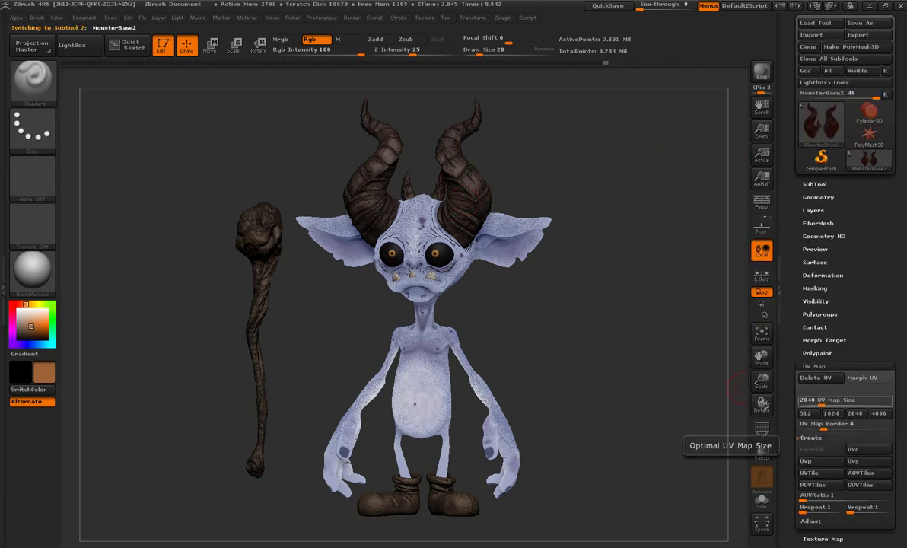
left_click(815, 538)
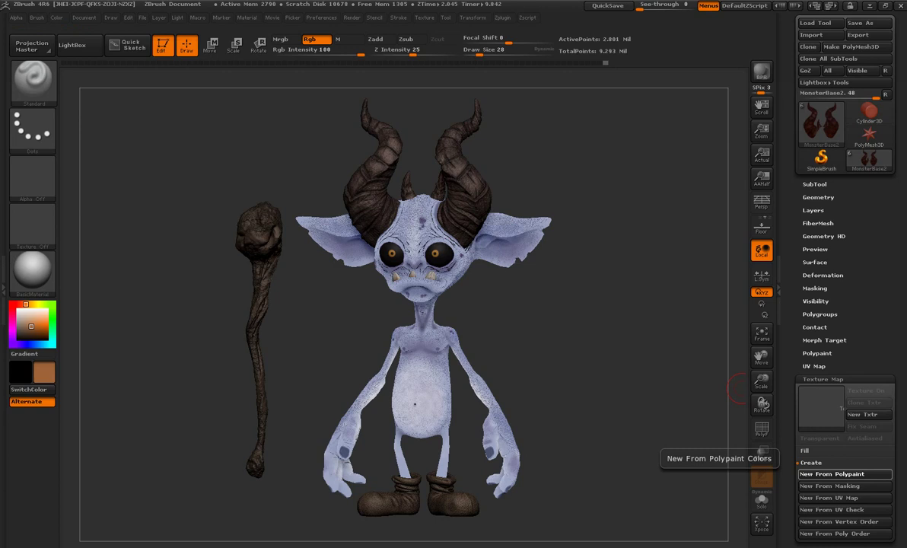
left_click(823, 378)
left_click(823, 391)
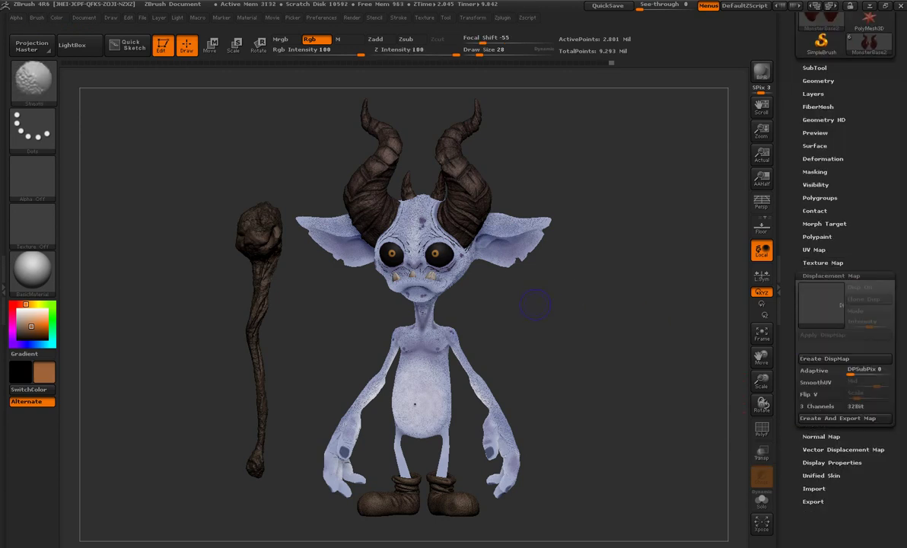
left_click(808, 394)
left_click(824, 358)
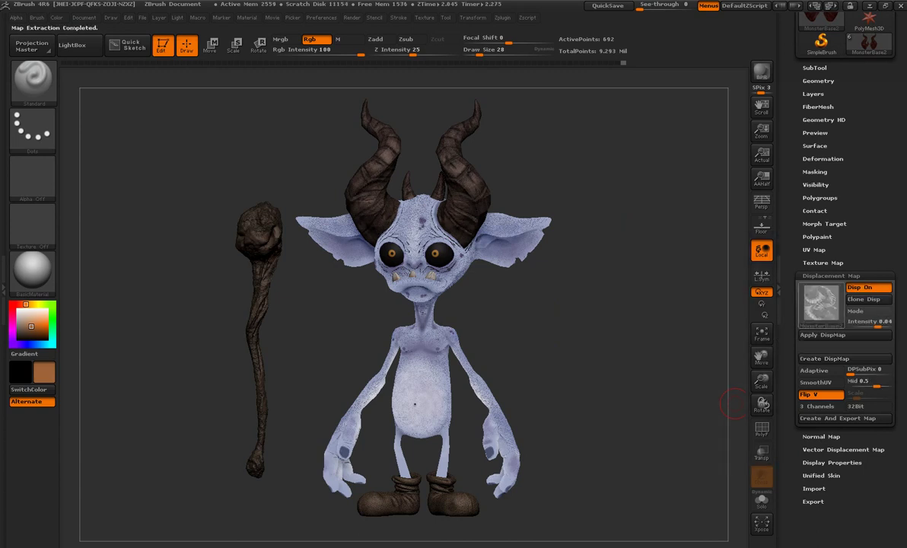
left_click(831, 275)
left_click(822, 287)
left_click(829, 370)
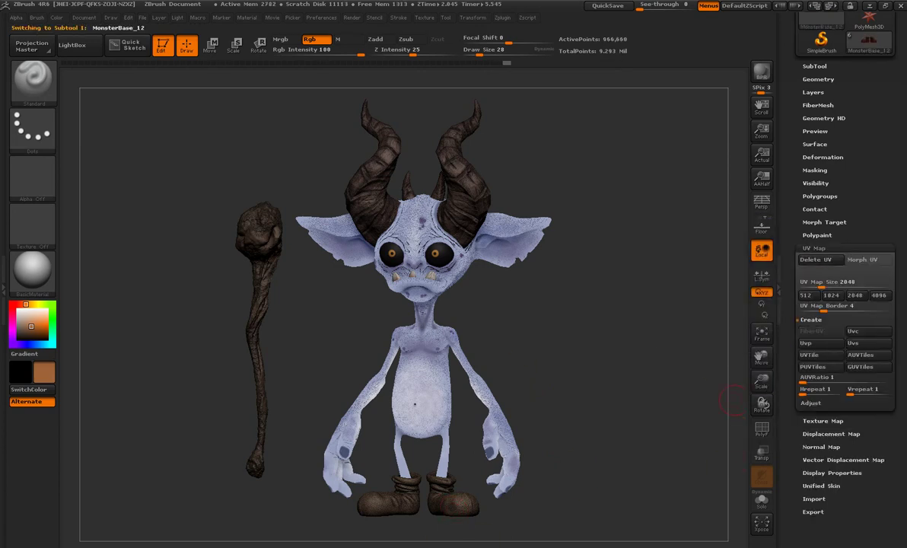
Bake displacement and normal maps for the current subtool
left_click(831, 274)
left_click(845, 357)
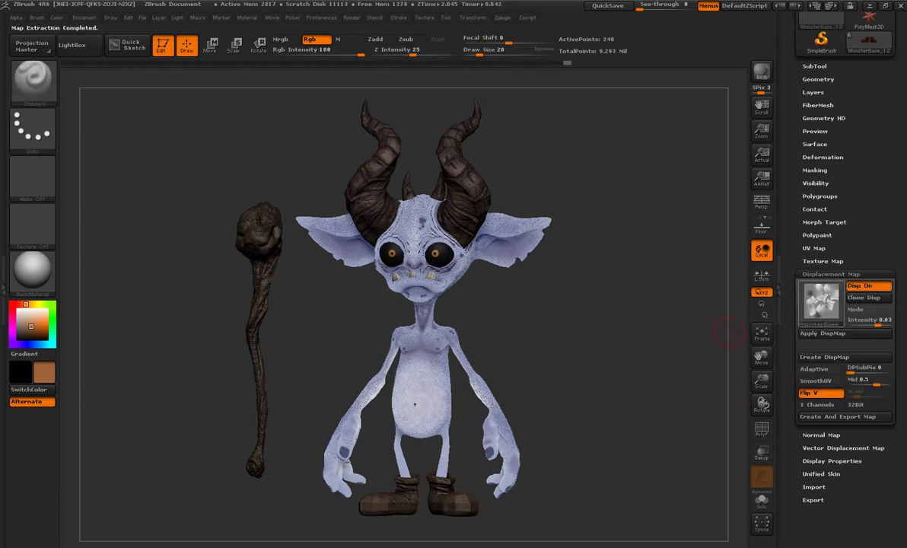
left_click(831, 274)
left_click(822, 287)
left_click(845, 370)
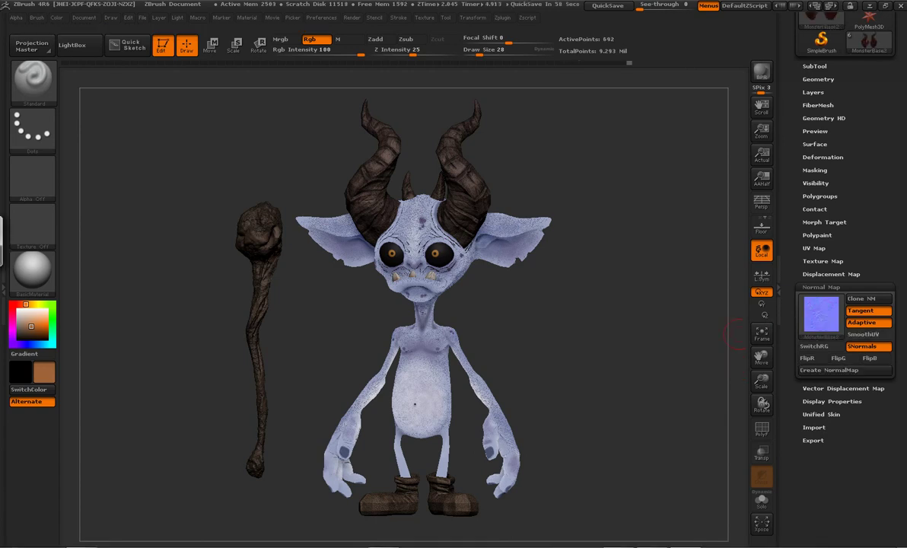
Create the eyes subtool's polypaint texture, displacement map and normal map
left_click(823, 261)
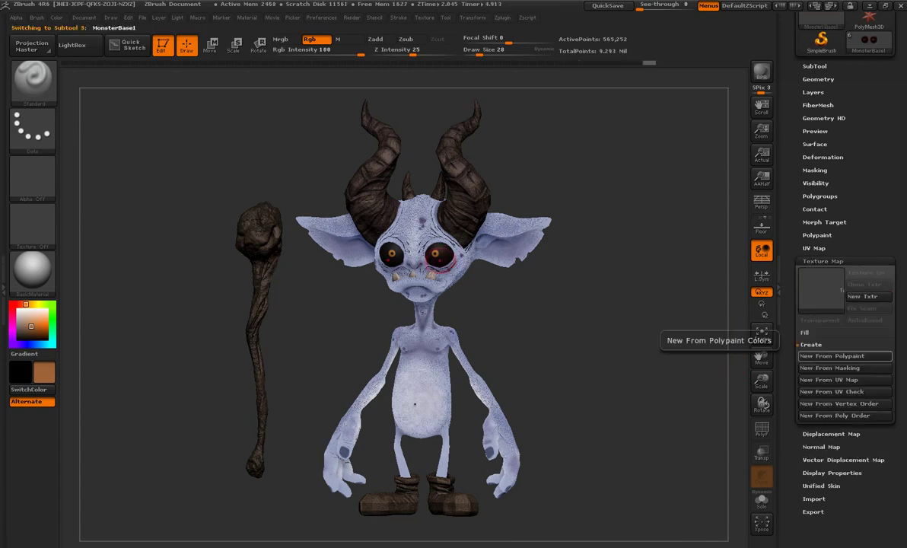
left_click(832, 355)
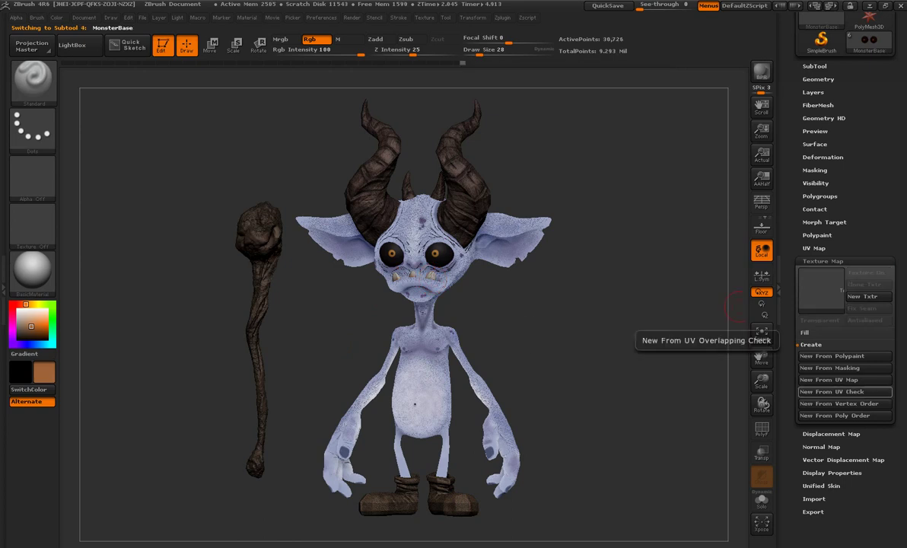
left_click(832, 391)
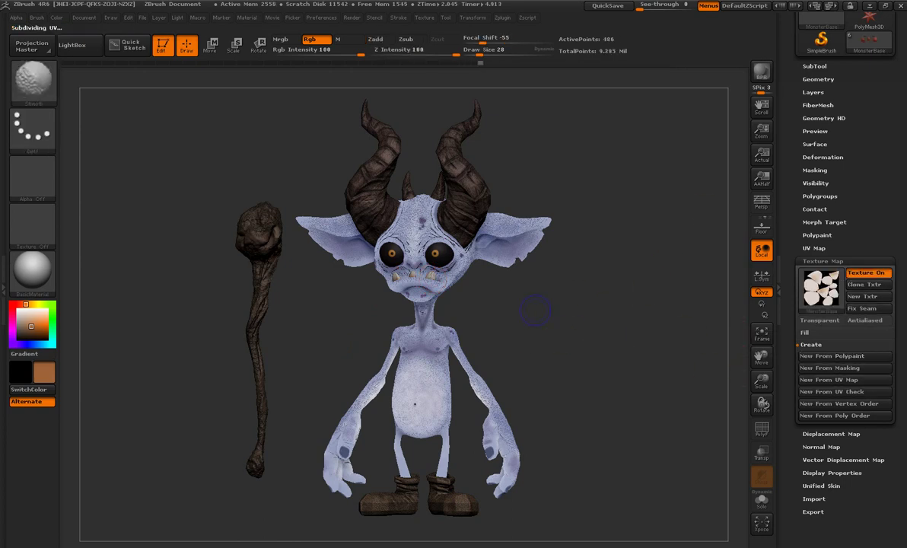
key("shift")
left_click(831, 434)
left_click(824, 357)
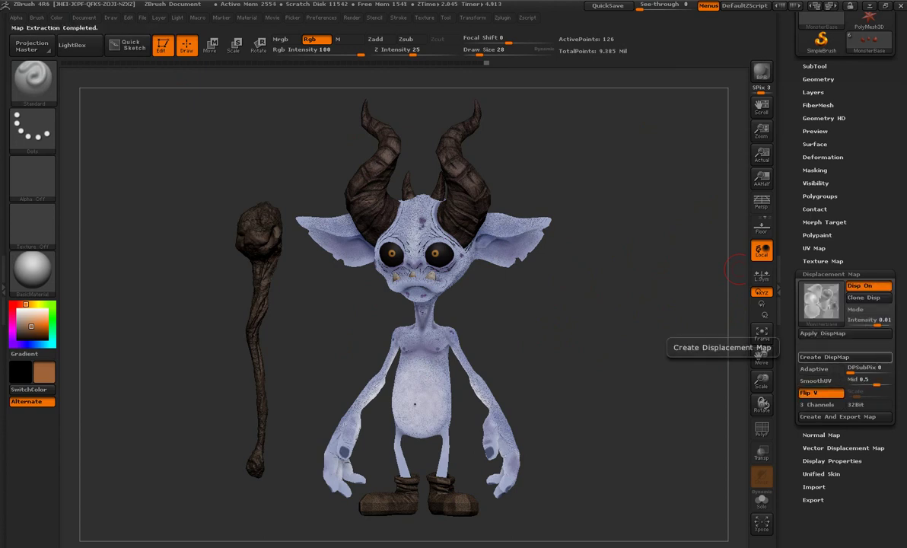
left_click(821, 435)
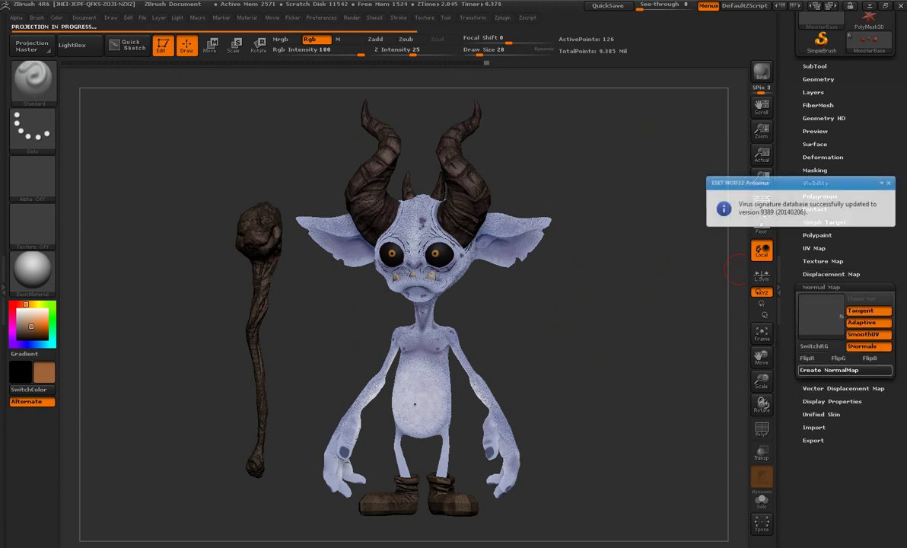
left_click(829, 370)
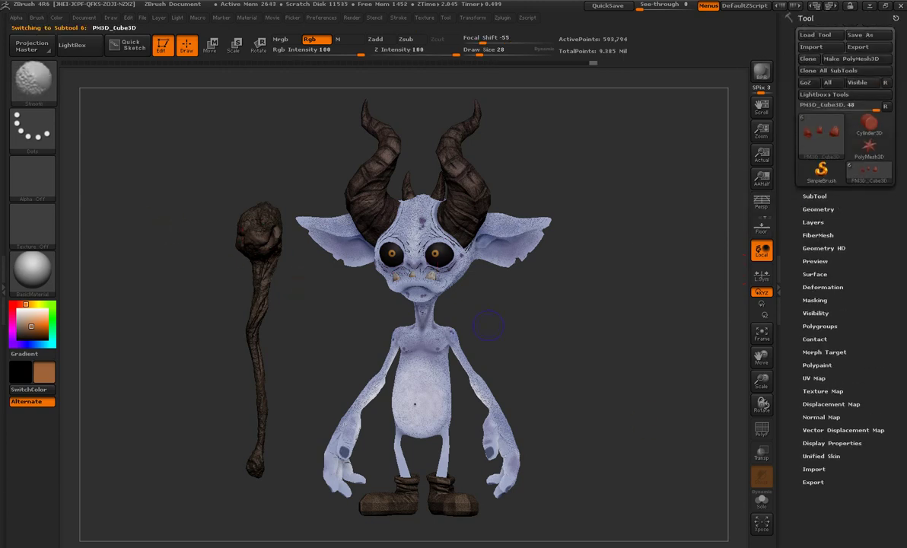
Create the staff subtool's polypaint texture and displacement map, and start its normal map
left_click(823, 390)
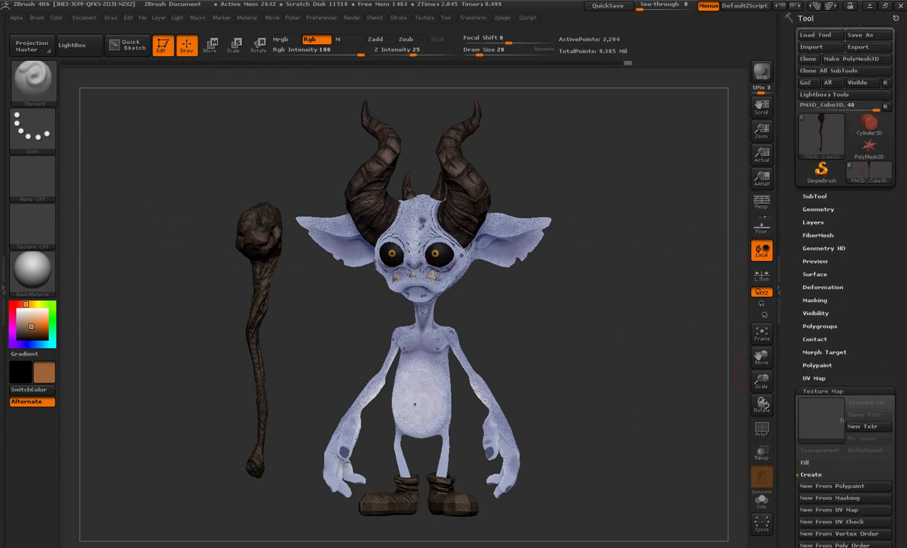
left_click(823, 390)
left_click(814, 378)
left_click(813, 377)
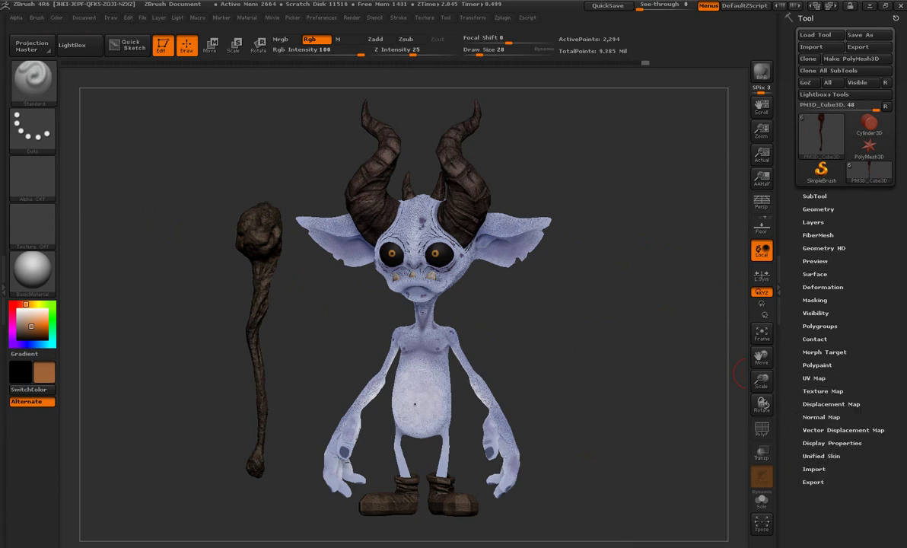
left_click(822, 391)
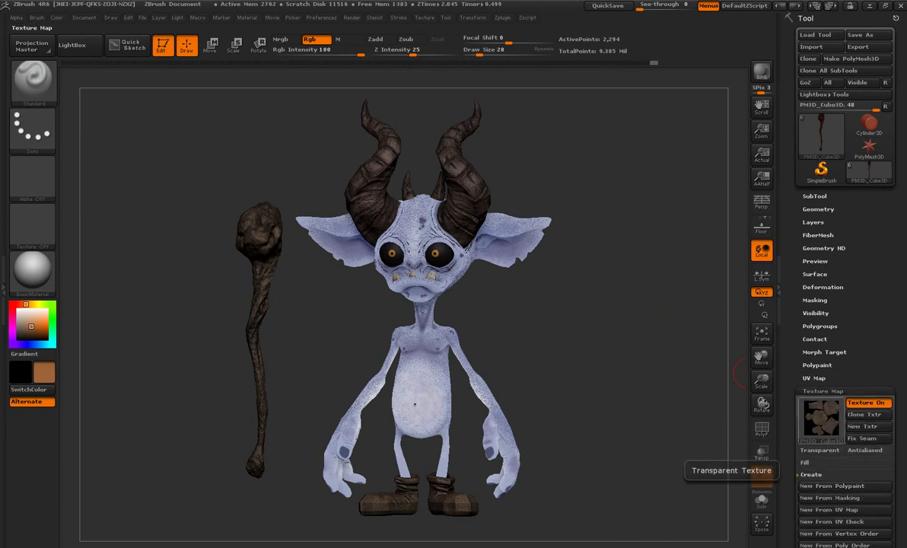
left_click(823, 390)
left_click(831, 403)
left_click(837, 487)
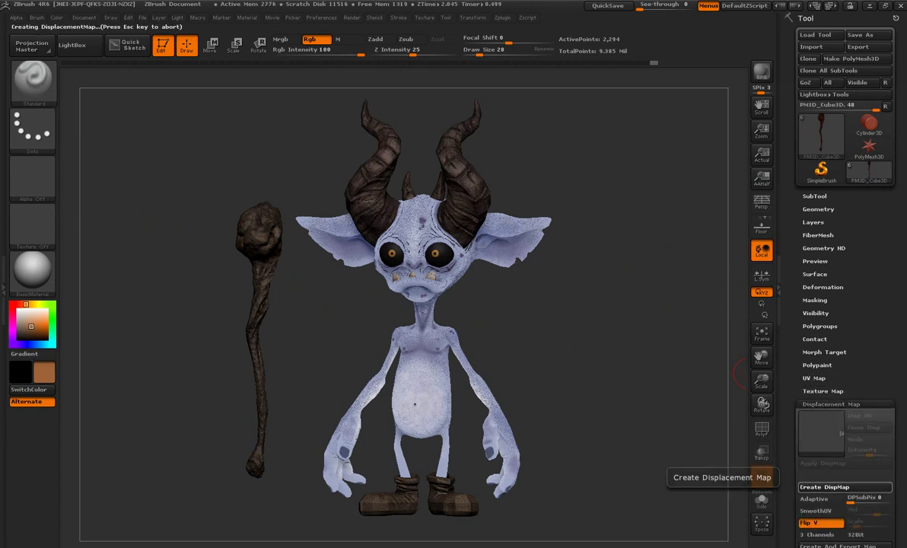
left_click(831, 403)
left_click(821, 417)
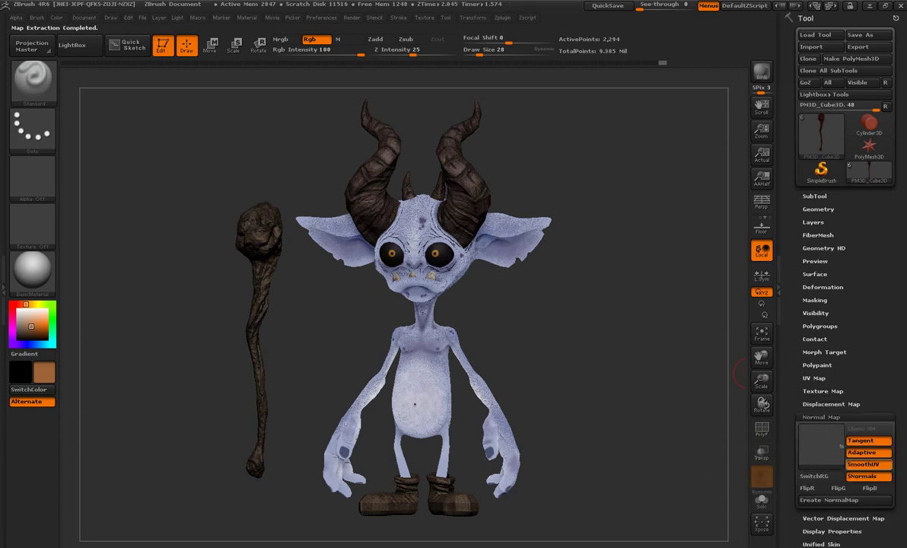
left_click(830, 500)
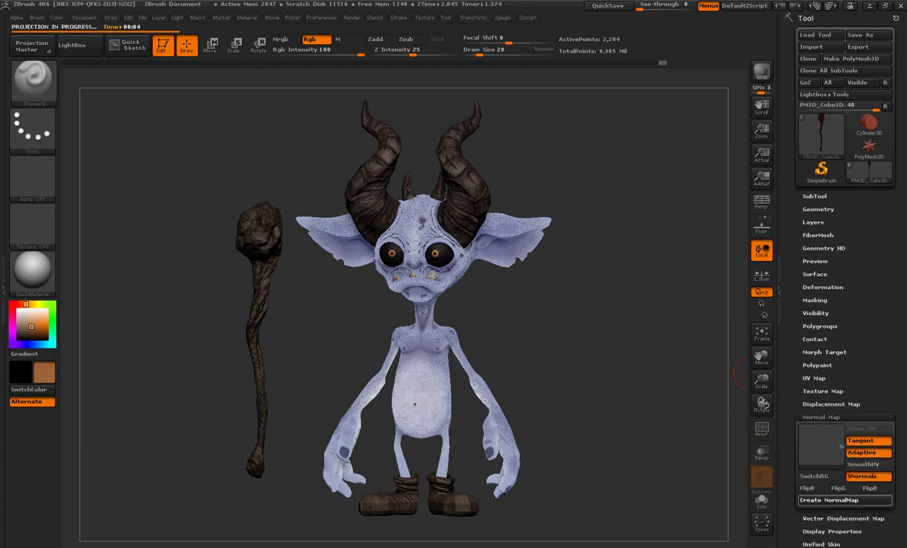
Save the tool as MonsterBase_13 and send every subtool to modo with GoZ All
left_click(860, 34)
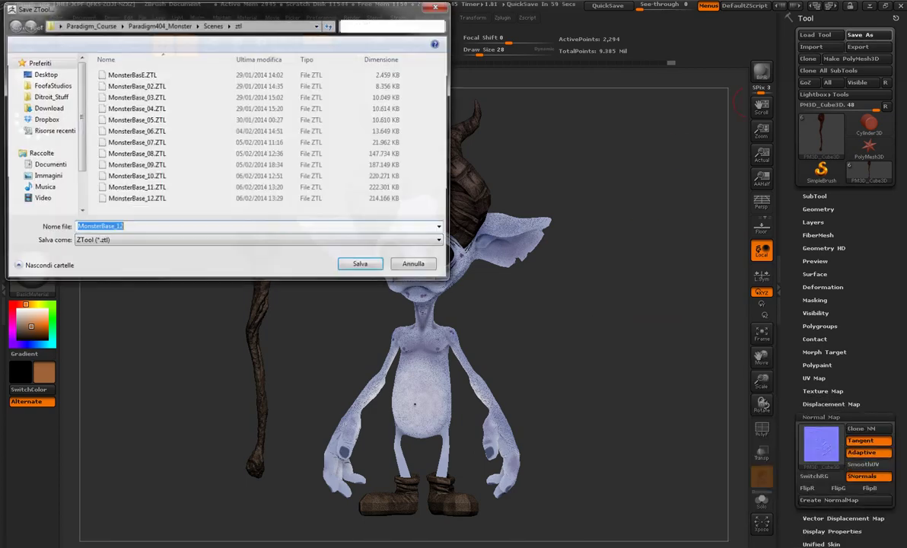
key("Return")
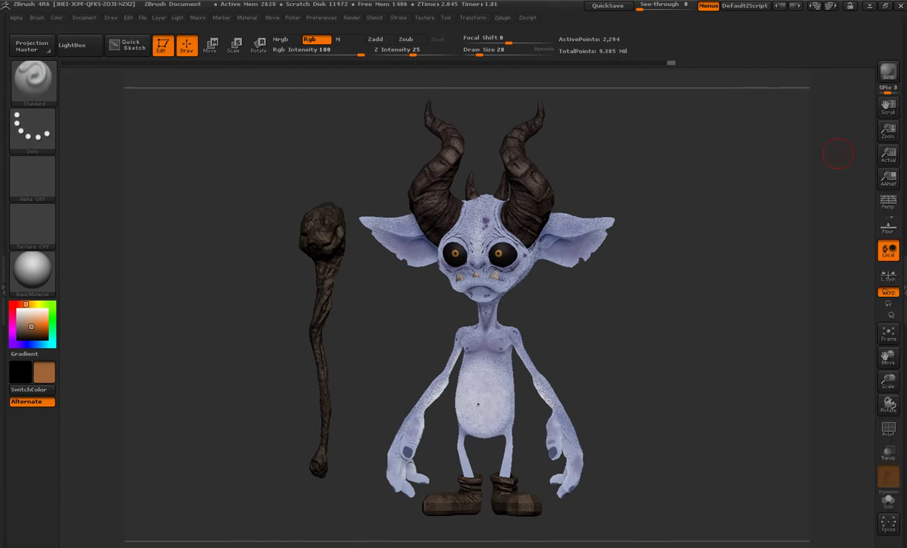
left_click(828, 83)
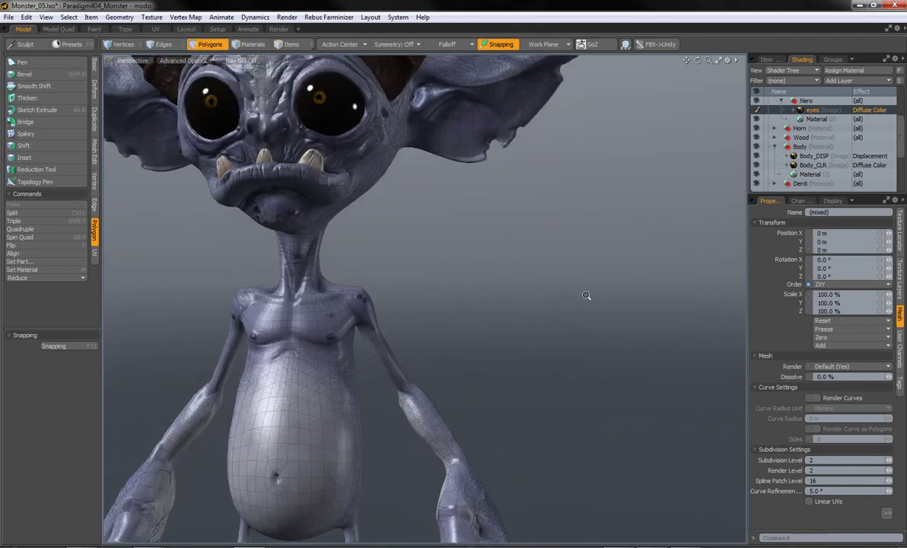
Enlarge the selected leg ring to 114 %
middle_click_drag(530, 298, 446, 355)
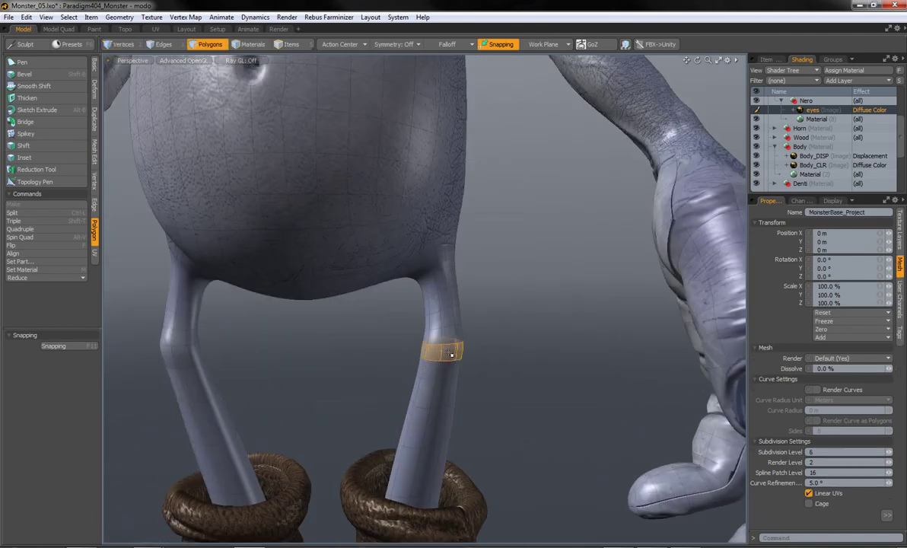
key("r")
left_click_drag(450, 354, 465, 354)
key("shift+a")
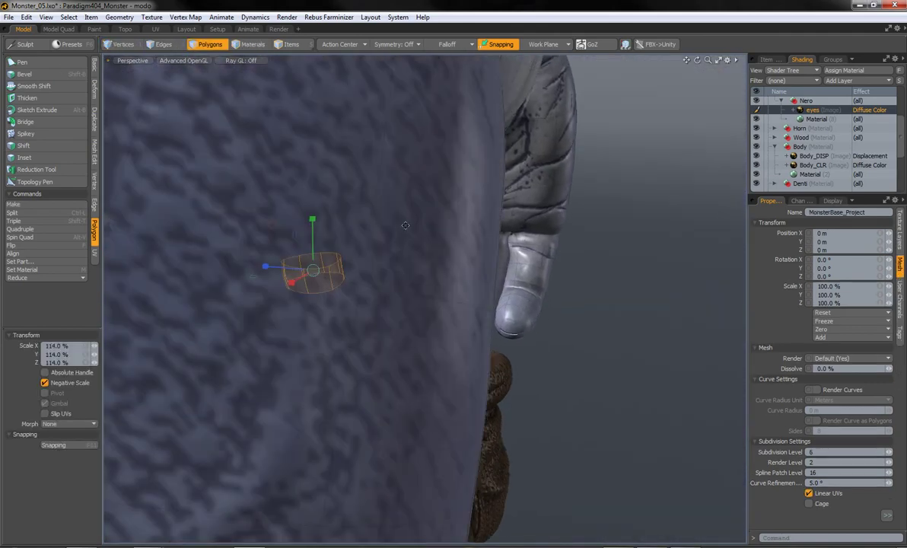
scroll(406, 225, "down", 3)
key("space")
scroll(409, 323, "down", 3)
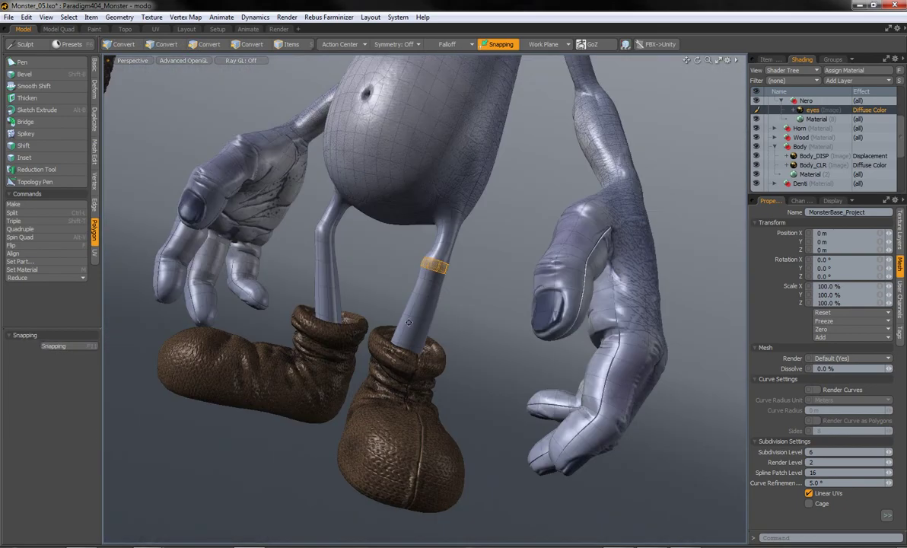
Select a polygon loop around the leg and move it 3 mm
key("3")
middle_click_drag(408, 323, 325, 257)
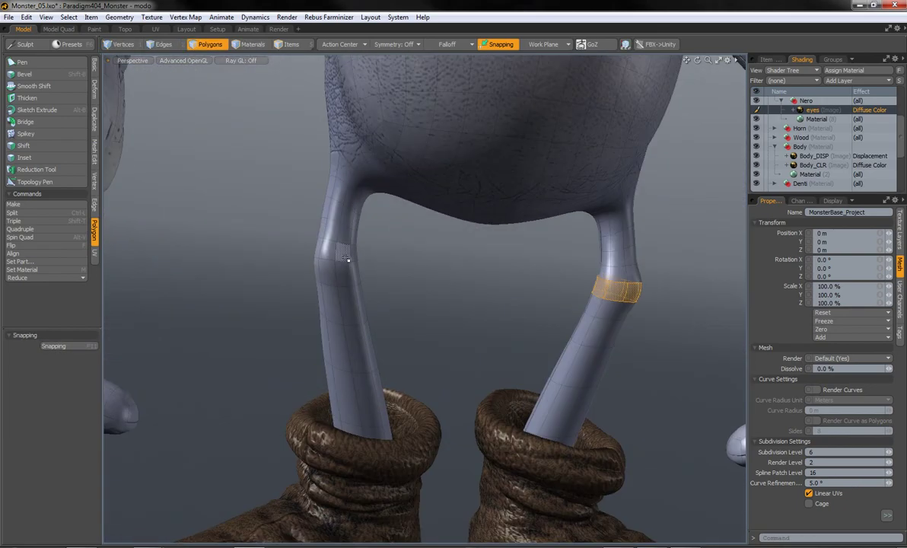
left_click(325, 257)
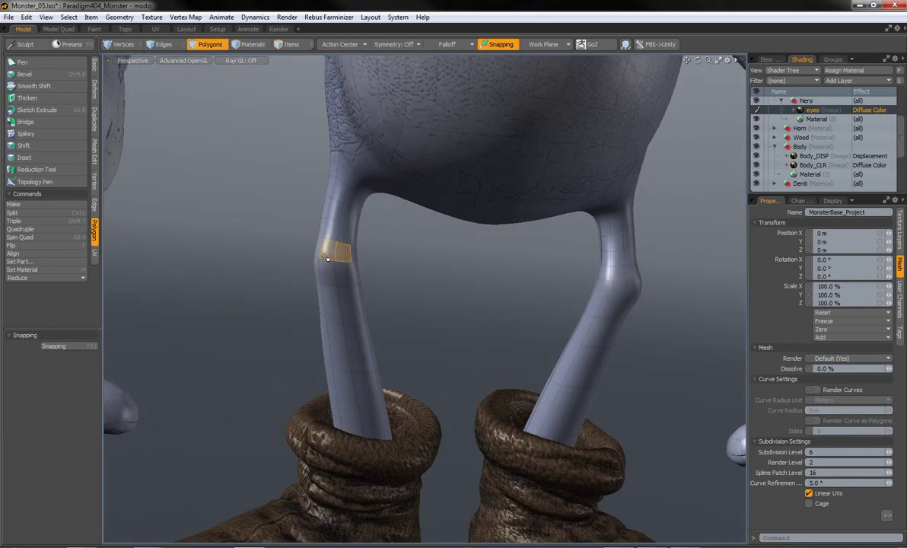
key("l")
key("r")
key("w")
middle_click_drag(334, 258, 324, 283)
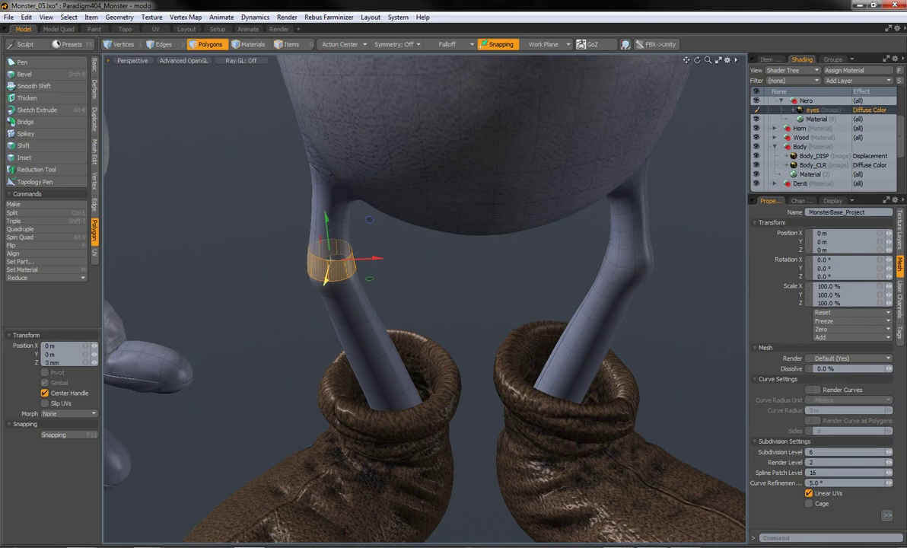
key("Escape")
left_click_drag(326, 280, 355, 243, "ctrl+alt")
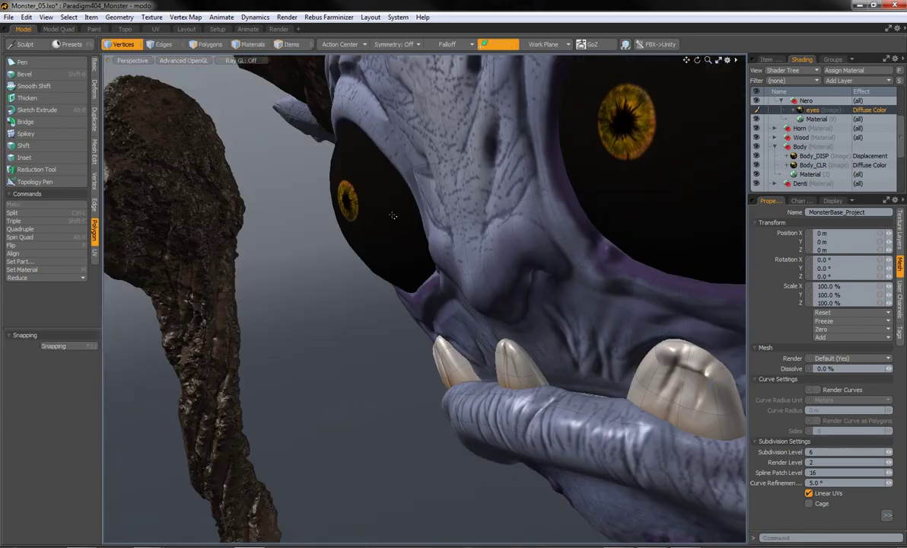
mouse_move(457, 199)
left_mouse_down("alt")
mouse_move(427, 195)
mouse_move(480, 256)
mouse_move(486, 242)
mouse_move(547, 213)
mouse_move(593, 206)
left_mouse_up("alt")
Hide the eye image and material layers, then loop-slice a new edge loop around the pupil
key("y")
left_click(755, 110)
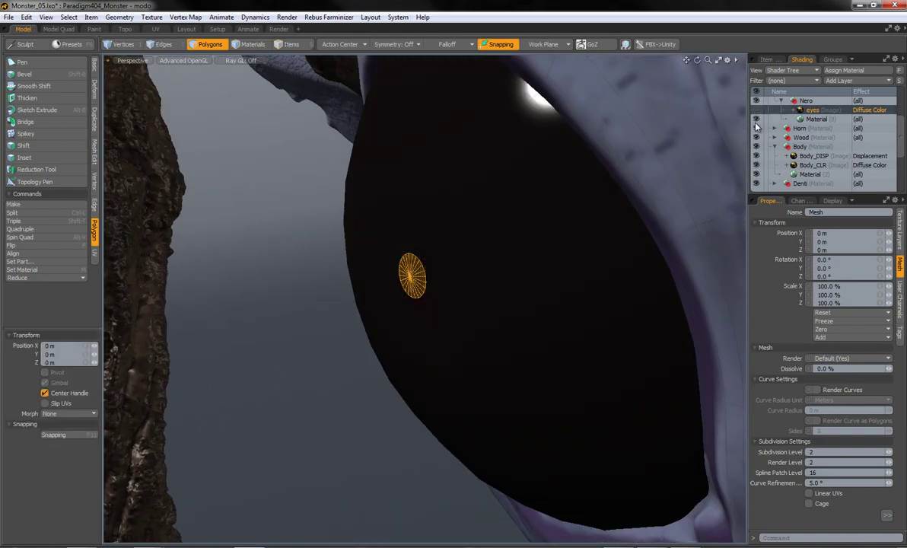
left_click(756, 119)
key("b")
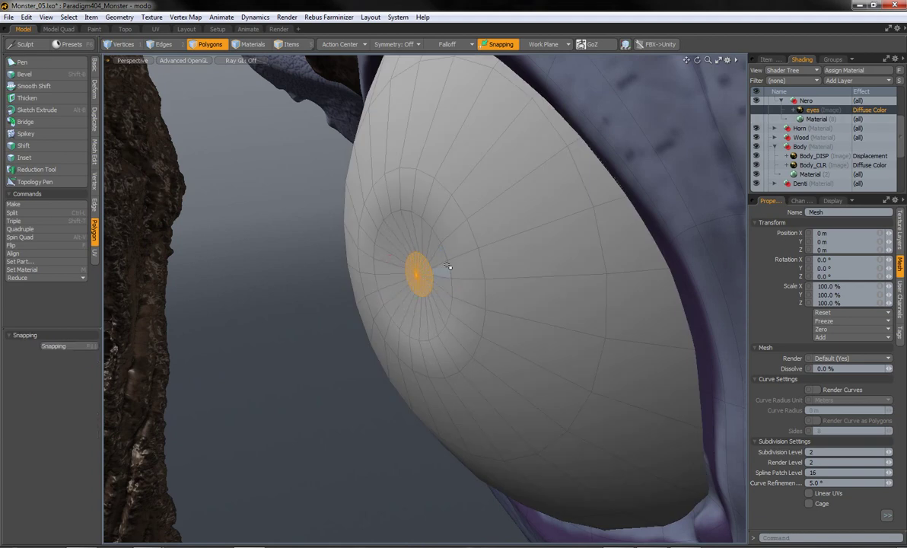
left_click_drag(445, 263, 446, 259)
key("alt+c")
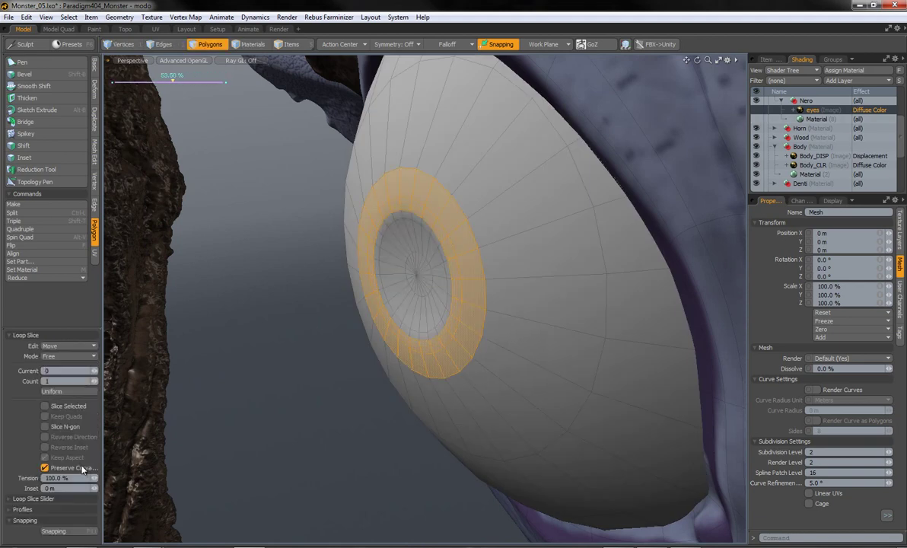
key("space")
left_click_drag(276, 310, 342, 324, "alt")
Select both eyes and scale them up to 101.5%
left_click(450, 276)
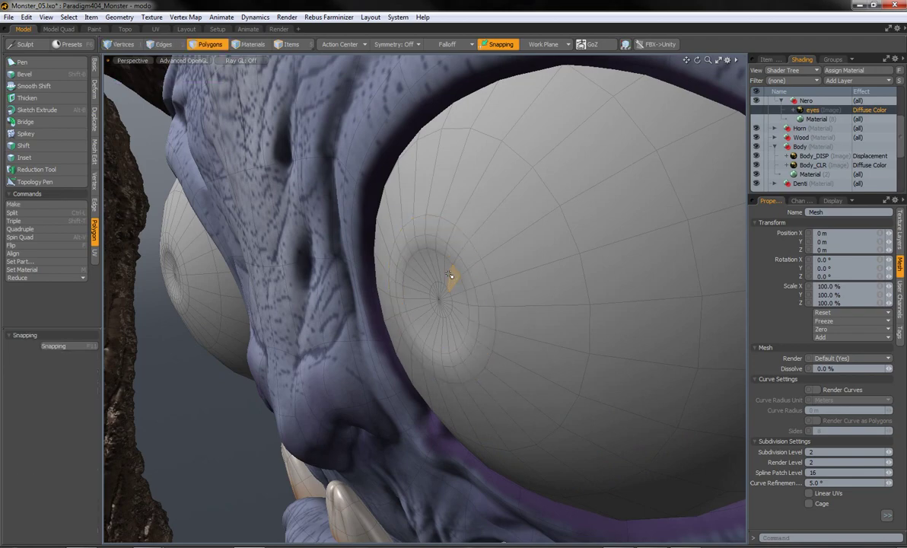
key("ctrl+z")
mouse_move(440, 307)
left_mouse_down("alt")
mouse_move(445, 315)
mouse_move(607, 308)
left_mouse_up("alt")
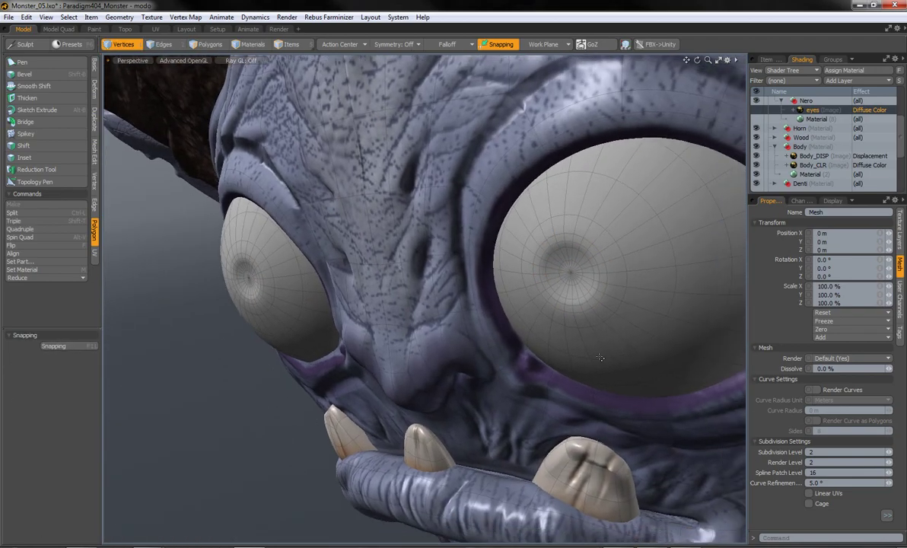
double_click(607, 308)
double_click(328, 297, "shift")
key("r")
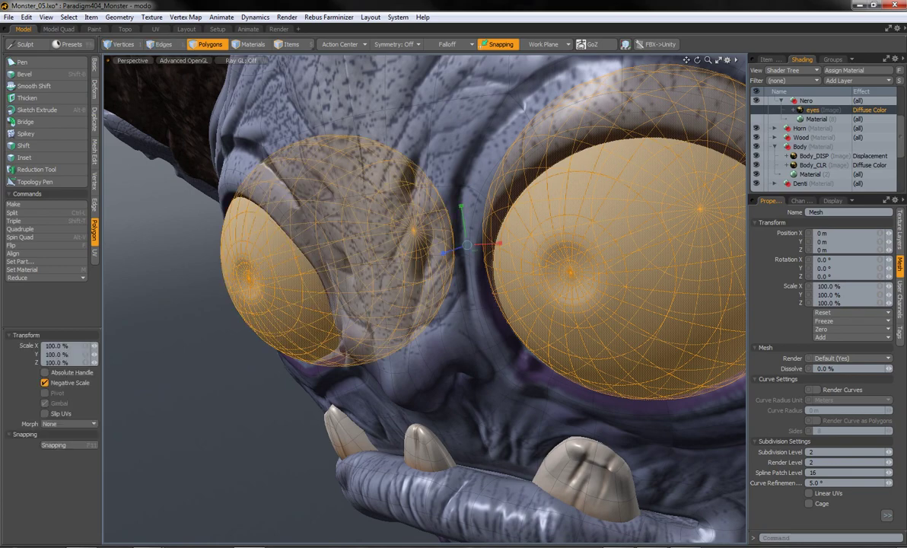
left_click_drag(442, 230, 148, 350)
key("space")
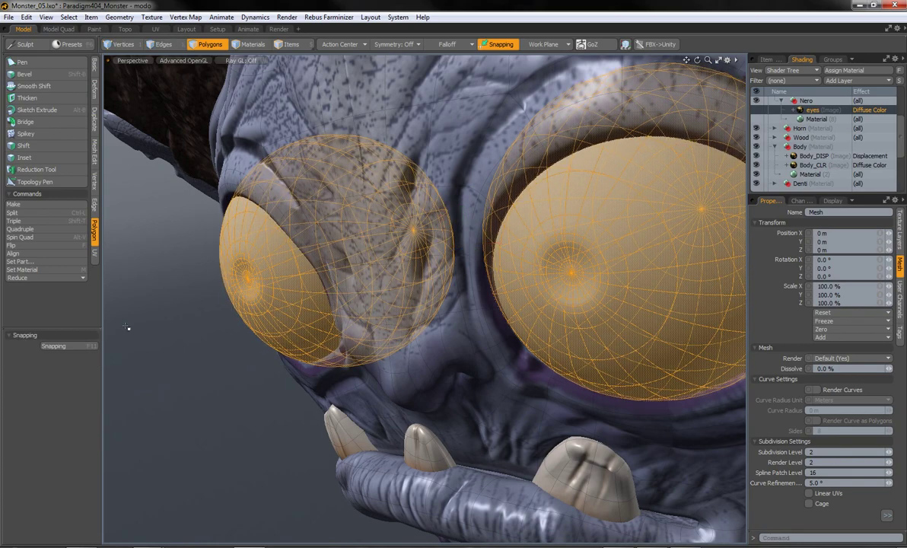
Select the pupil polygons and push the pupil inward into the eye
scroll(477, 267, "up", 5)
left_click(511, 299)
scroll(261, 338, "down", 5)
scroll(261, 338, "up", 5)
left_click(253, 322, "shift")
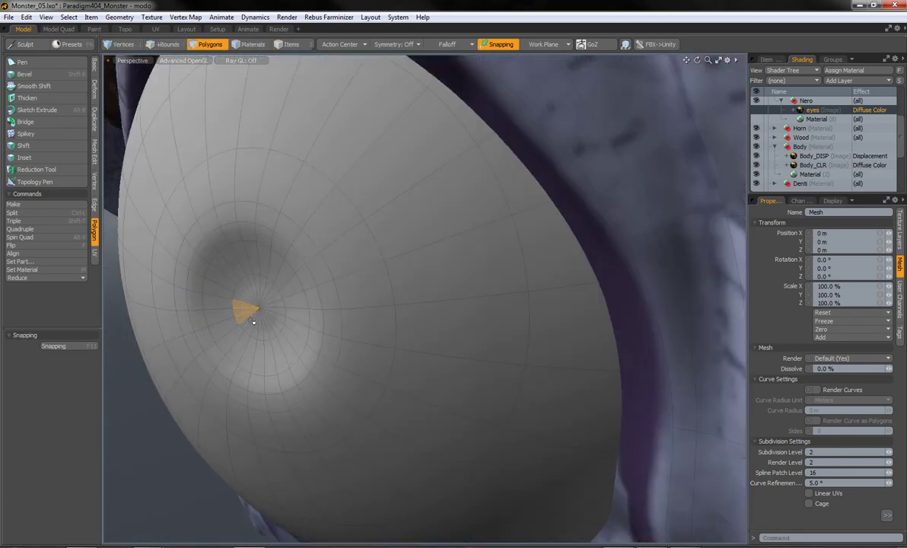
key("1")
key("3")
key("w")
mouse_move(278, 316)
left_mouse_down("alt")
mouse_move(251, 327)
mouse_move(249, 319)
left_mouse_up("alt")
Narrow the selection to the inner pupil disk and scale it to 115.5%
key("shift+Up")
key("shift+Up")
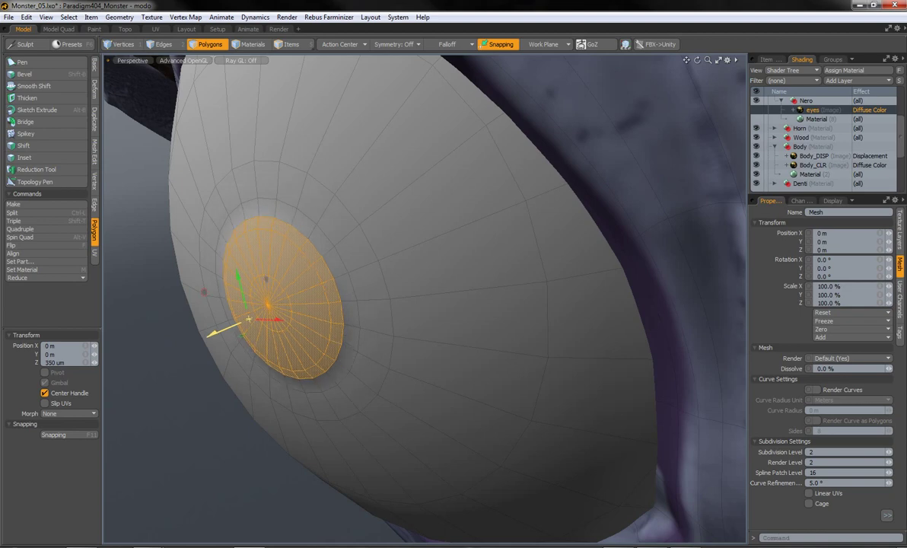
key("shift+Down")
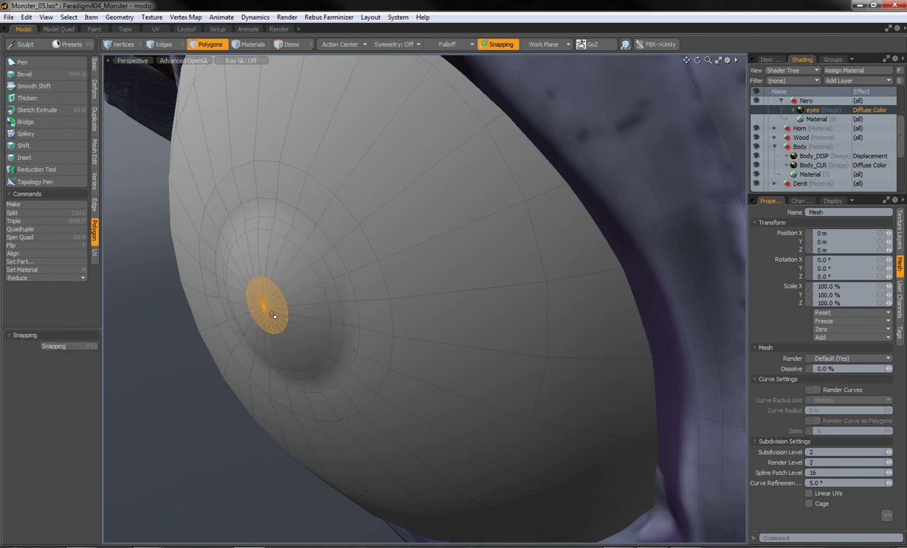
key("r")
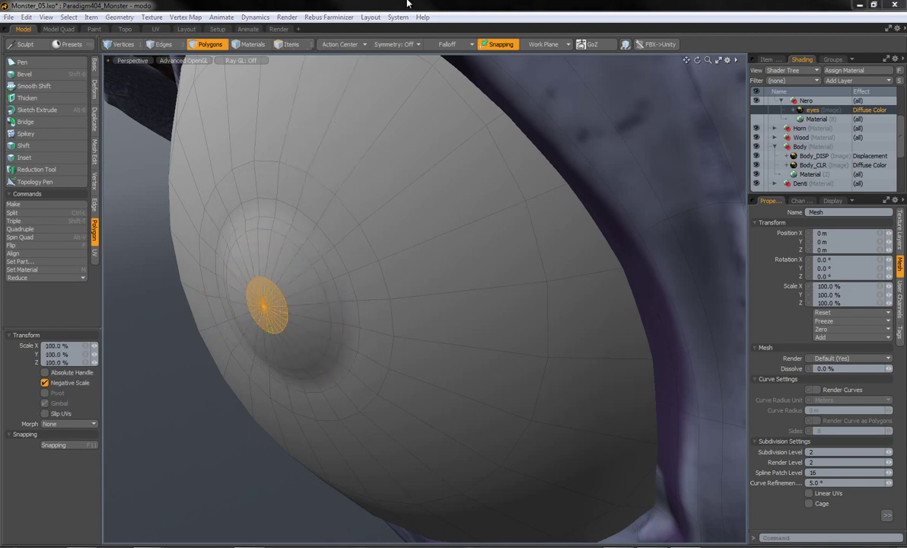
mouse_move(305, 190)
left_mouse_down("alt")
mouse_move(236, 229)
mouse_move(227, 242)
mouse_move(251, 251)
left_mouse_up("alt")
left_click_drag(578, 251, 586, 245)
key("space")
Select both eyeballs' polygons again for a new material
mouse_move(517, 311)
left_mouse_down("alt")
mouse_move(257, 338)
mouse_move(543, 327)
mouse_move(575, 296)
left_mouse_up("alt")
key("2")
key("3")
double_click(575, 295, "shift")
Assign the eye shells a new Membrana material with 100% transparency
key("m")
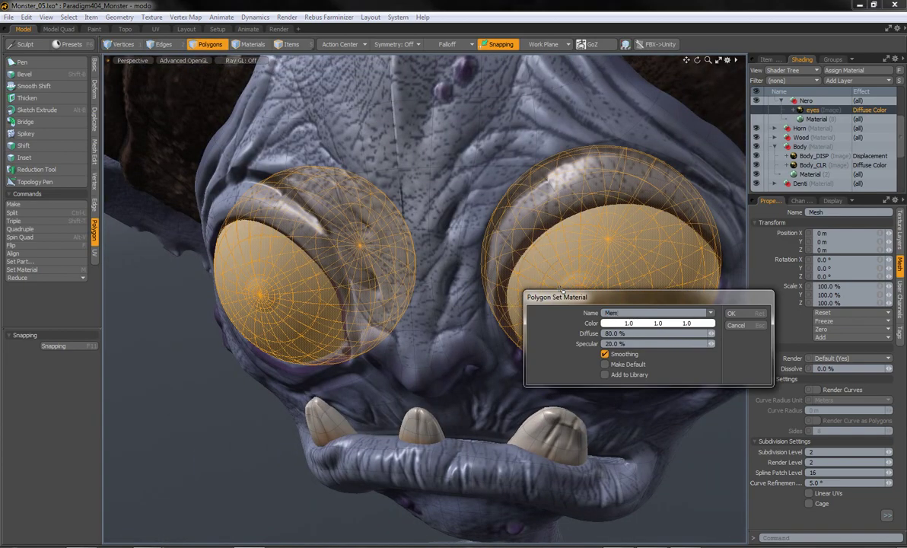
left_click(658, 323)
left_click(542, 469)
left_click(731, 313)
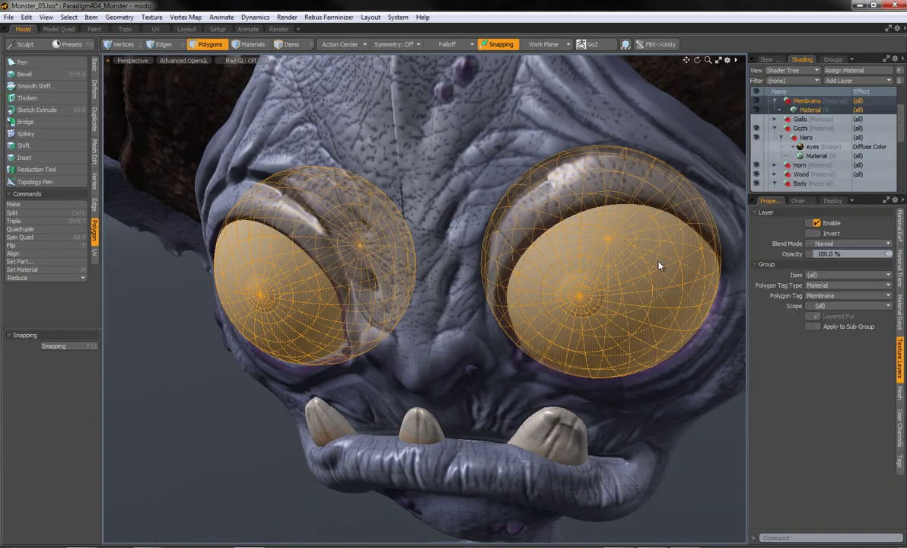
left_click(810, 109)
key("Return")
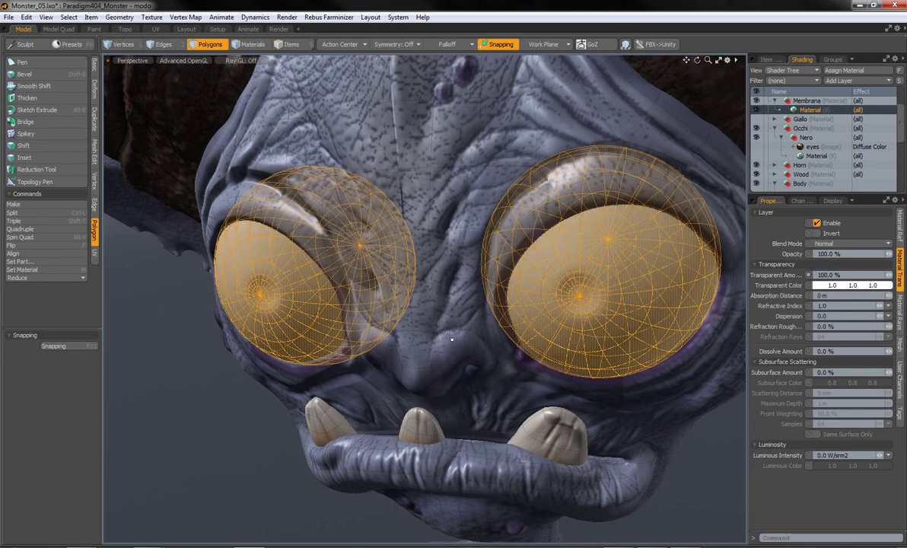
Orbit around the head and expand the Body material entries
key("1")
mouse_move(381, 320)
left_mouse_down("alt")
mouse_move(211, 324)
mouse_move(485, 355)
mouse_move(441, 350)
mouse_move(453, 327)
mouse_move(446, 316)
left_mouse_up("alt")
key("3")
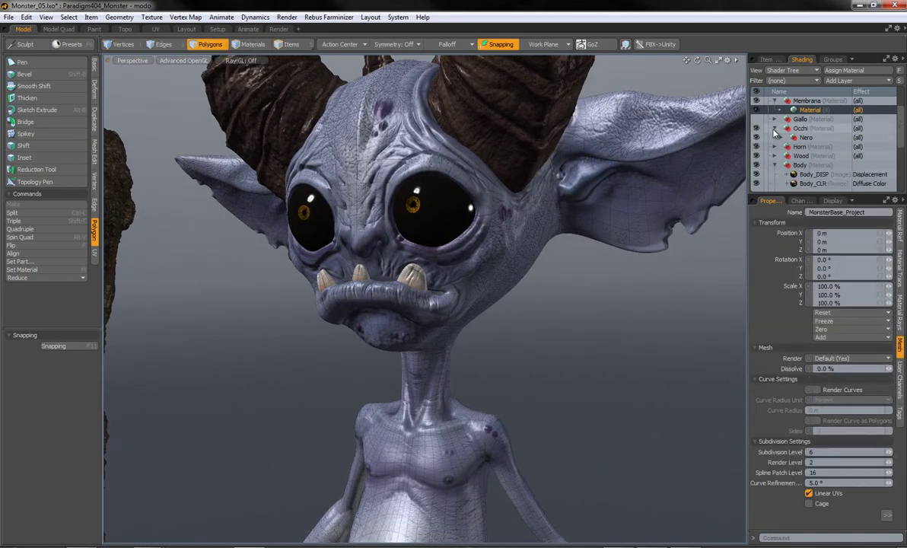
left_click(775, 146)
mouse_move(472, 334)
left_mouse_down("alt")
mouse_move(491, 333)
mouse_move(533, 304)
left_mouse_up("alt")
In the Paint layout, set the Paintbrush's Image Ink to Strips.tga from the project's Images folder
key("ctrl+Tab")
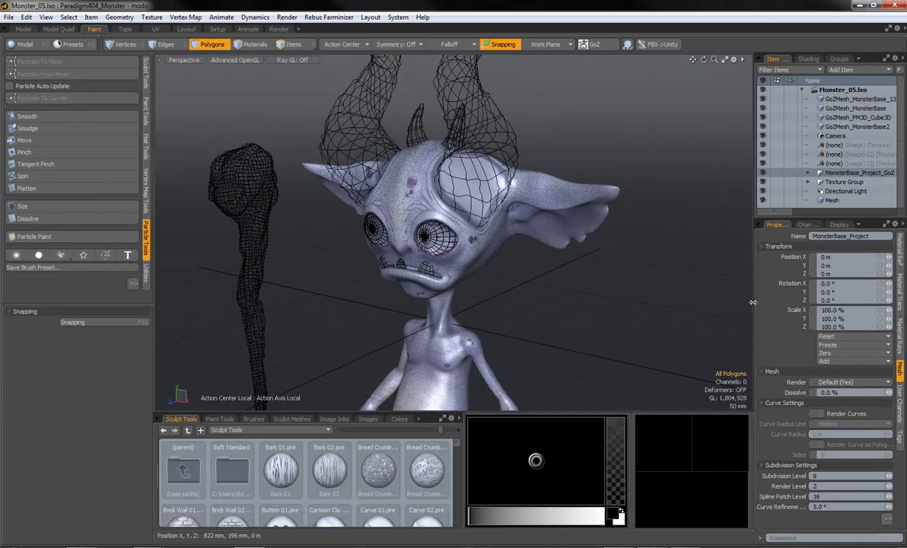
left_click(119, 110)
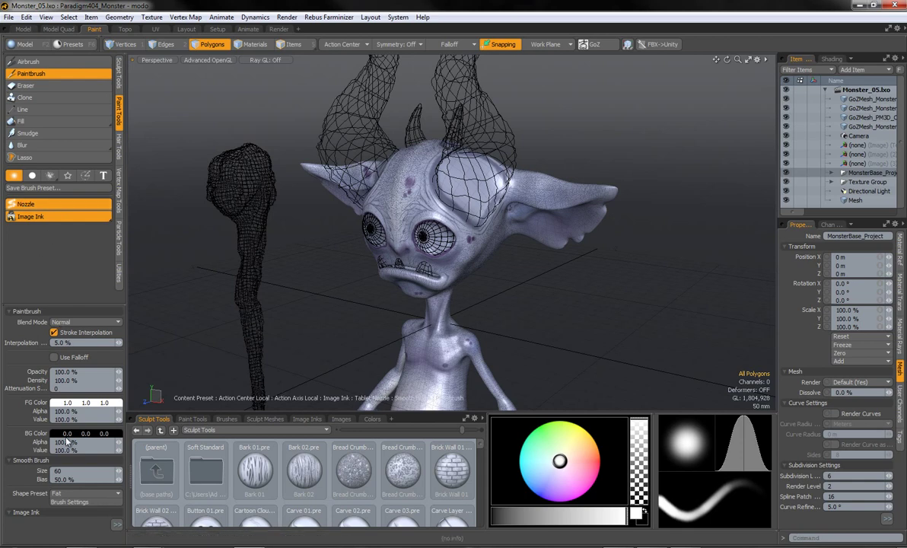
left_click(84, 469)
left_click(198, 204)
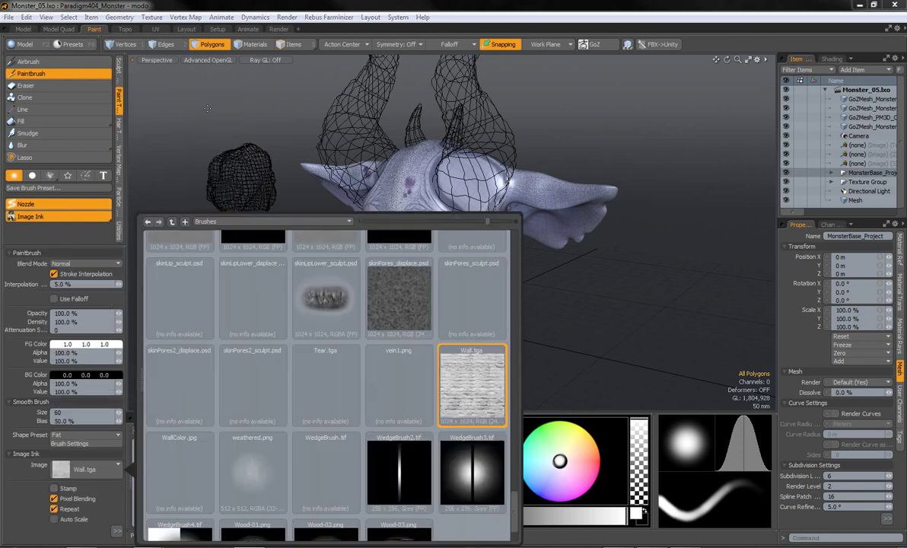
left_click(266, 222)
left_click_drag(527, 253, 527, 300)
double_click(416, 318)
double_click(435, 251)
left_click(420, 261)
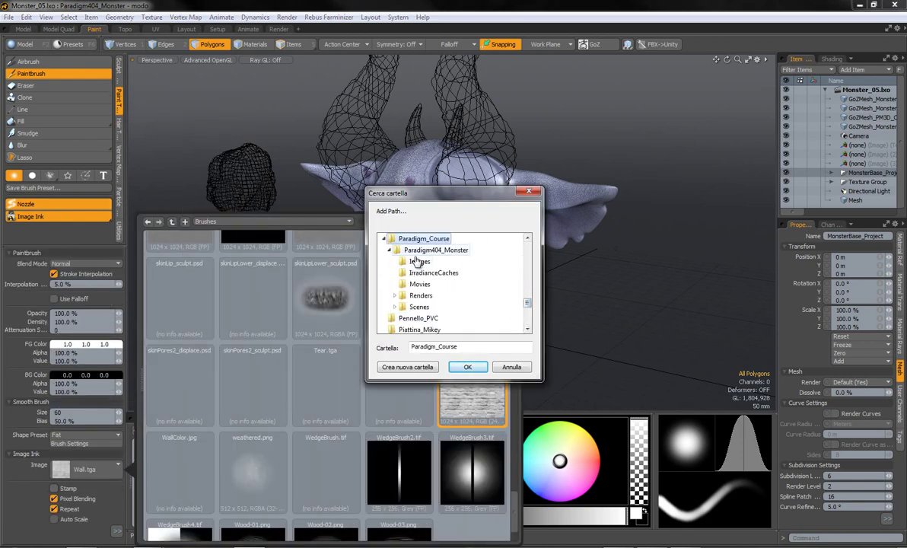
left_click(467, 366)
scroll(305, 419, "down", 1)
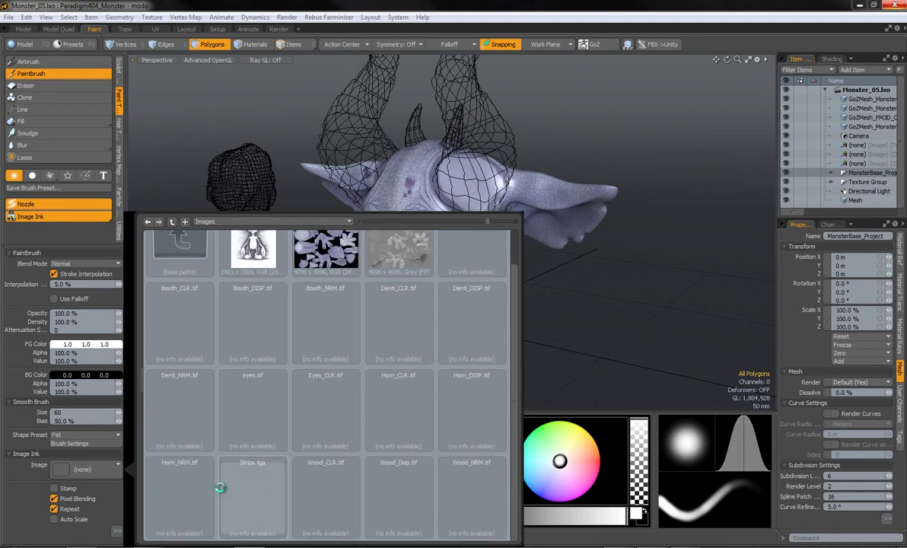
left_click(220, 488)
left_click(832, 58)
Paint Strips.tga stripes down the spine and neck, shrinking the brush to 25, then 23
left_click(850, 70)
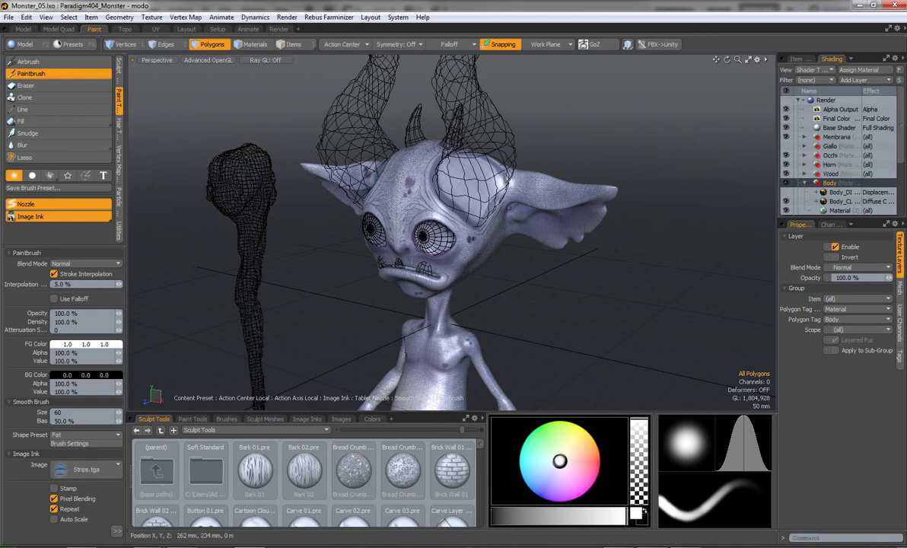
mouse_move(523, 315)
left_mouse_down("alt")
mouse_move(392, 267)
mouse_move(631, 188)
mouse_move(528, 174)
left_mouse_up("alt")
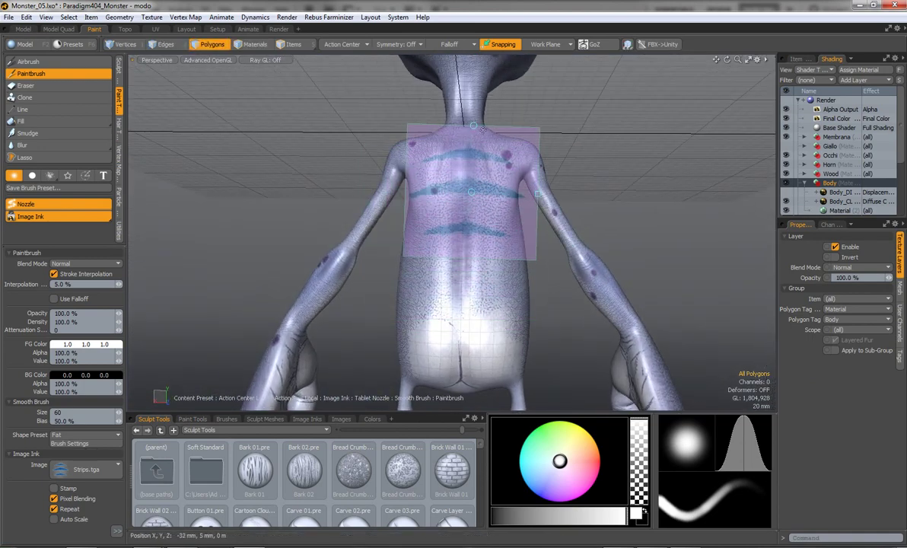
left_click_drag(539, 194, 525, 194)
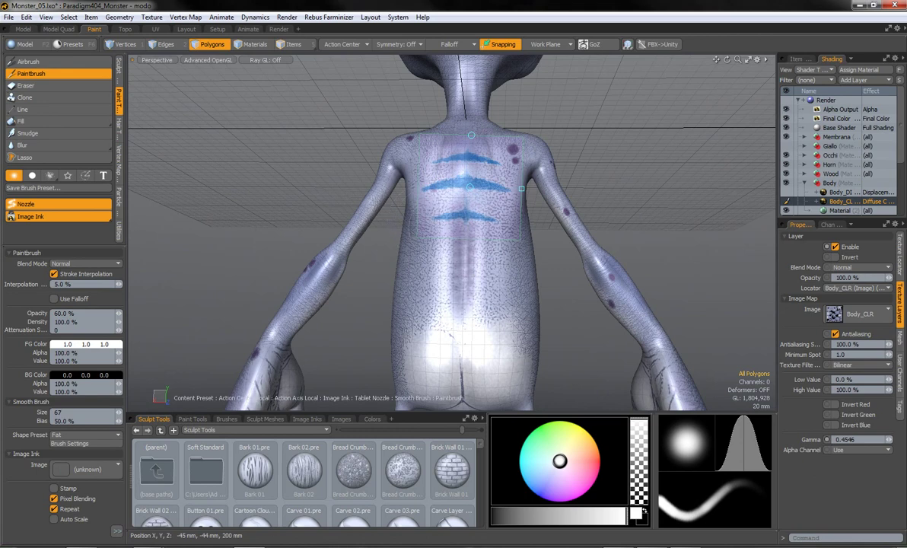
left_click_drag(469, 187, 474, 293)
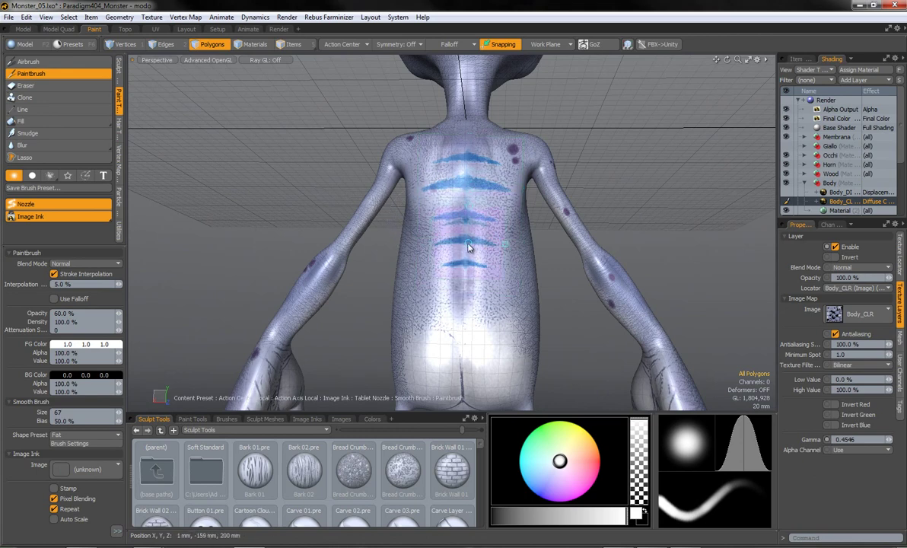
right_click_drag(475, 293, 456, 293)
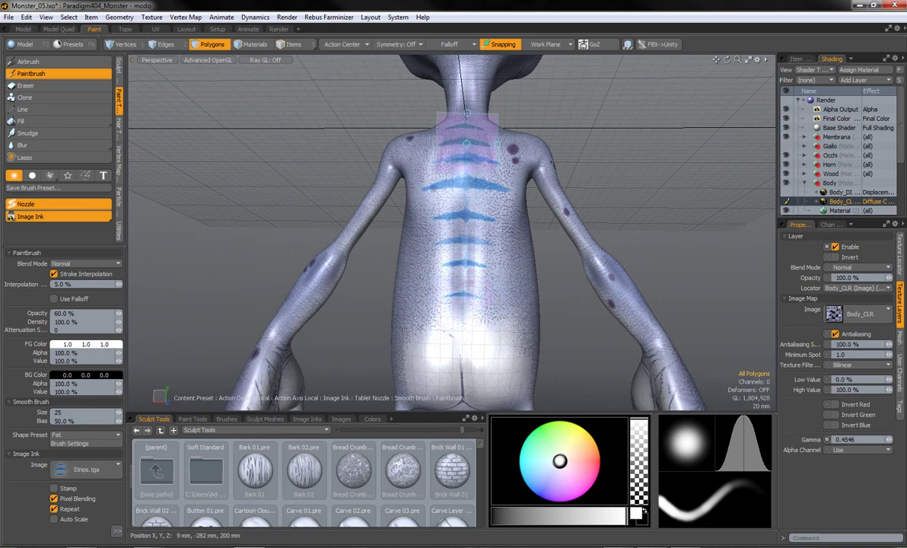
mouse_move(464, 122)
left_mouse_down("alt")
mouse_move(228, 200)
mouse_move(319, 183)
left_mouse_up("alt")
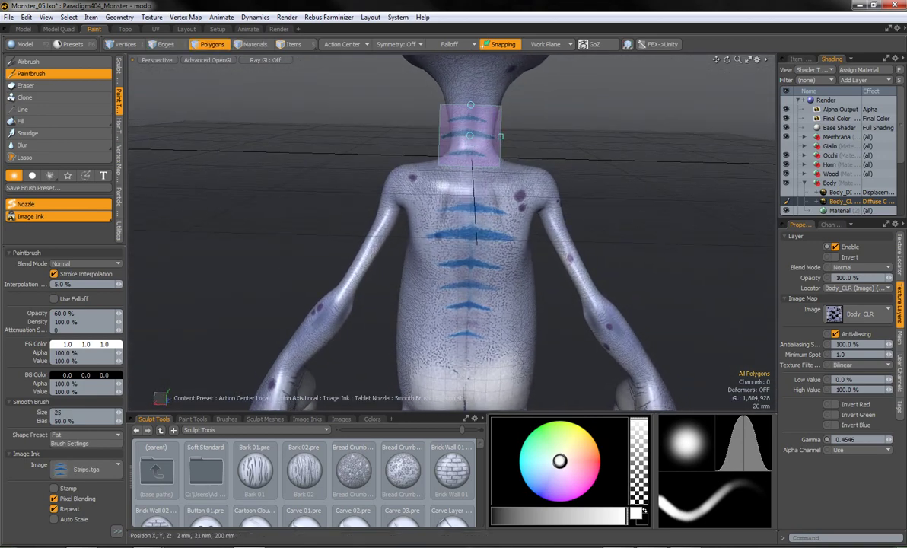
right_click_drag(481, 188, 475, 183)
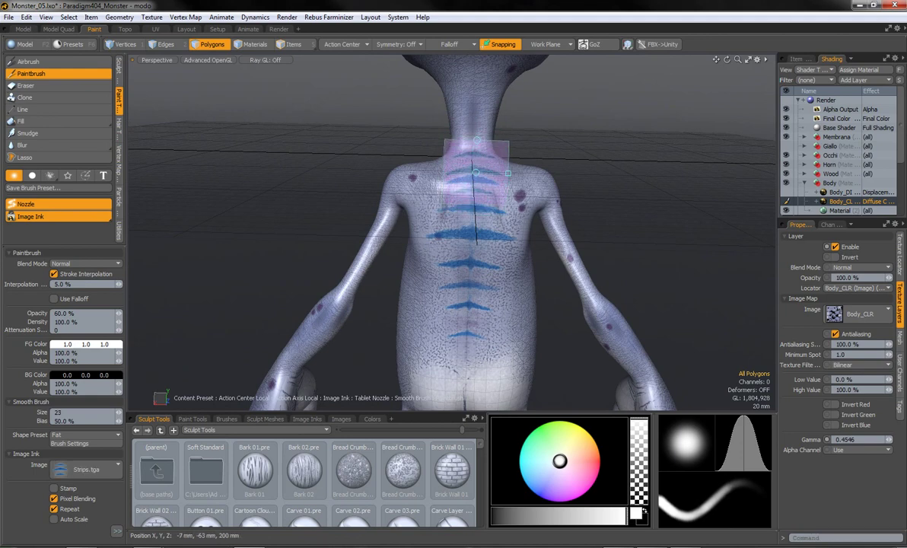
Enlarge the Strips.tga stamp and apply blue stripes to the back of the goblin's head
left_click_drag(341, 197, 438, 201, "alt")
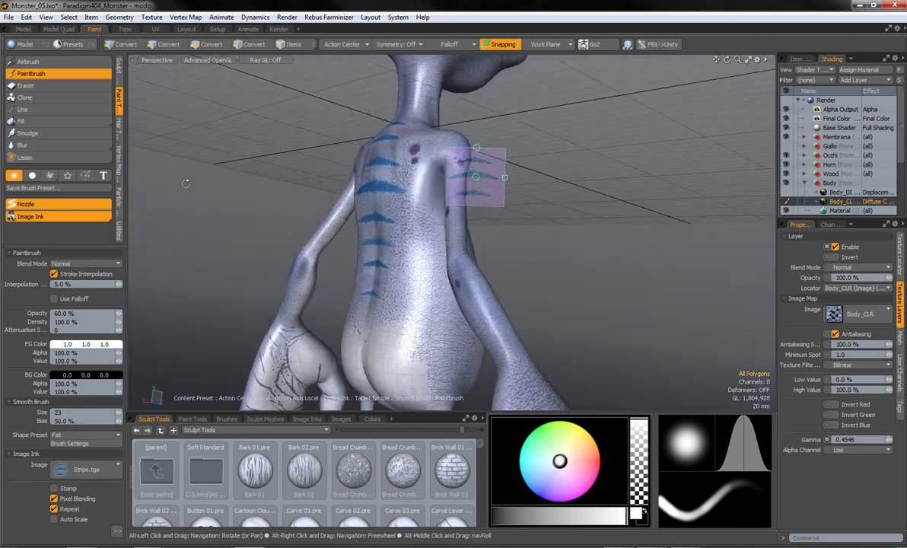
right_click_drag(437, 200, 456, 210)
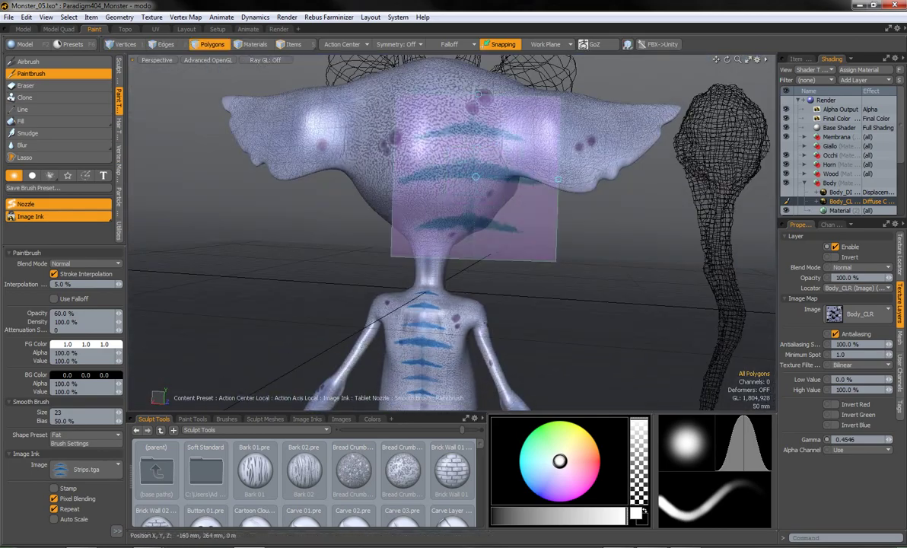
mouse_move(457, 209)
left_mouse_down("alt")
mouse_move(260, 293)
mouse_move(305, 293)
mouse_move(456, 175)
left_mouse_up("alt")
key("super")
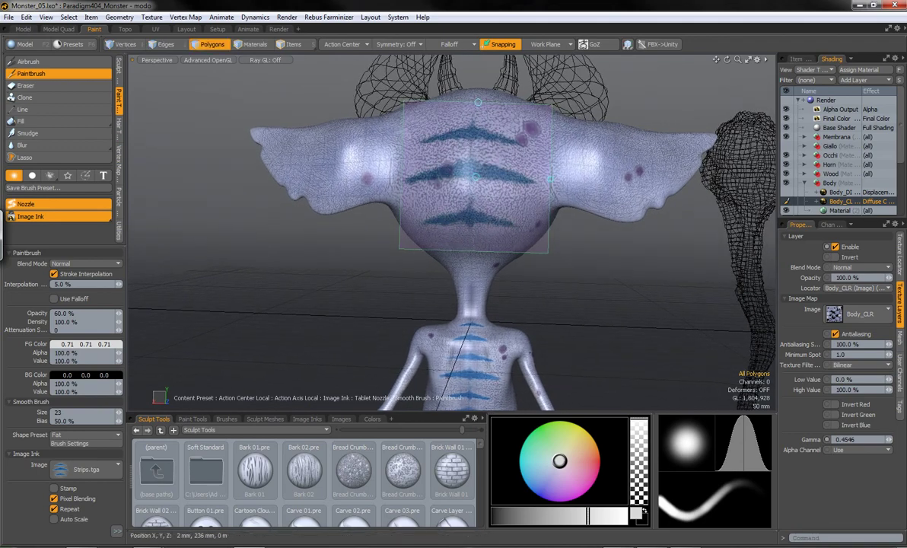
left_click(489, 134)
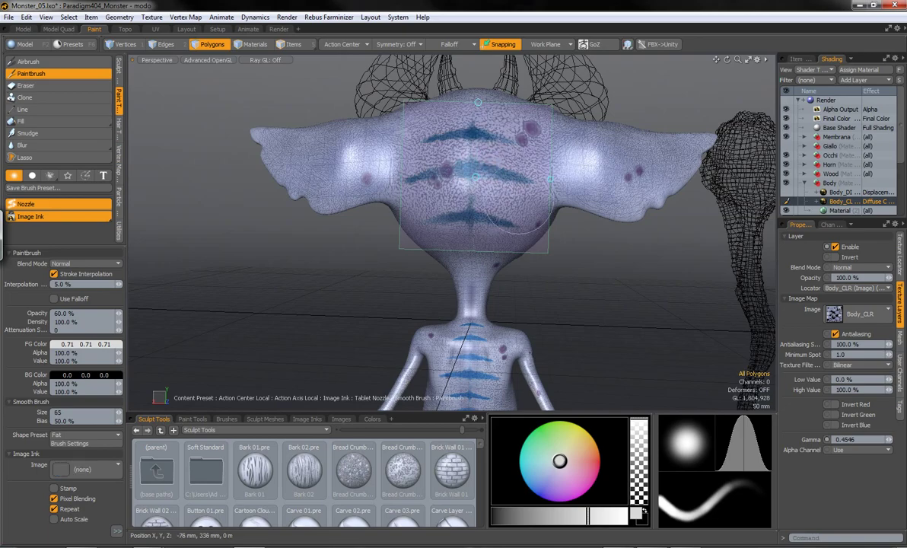
Orbit to the front and stamp stripes across the forehead between the eyes
mouse_move(301, 298)
left_mouse_down("alt")
mouse_move(429, 223)
mouse_move(478, 331)
mouse_move(300, 243)
mouse_move(406, 259)
mouse_move(479, 107)
left_mouse_up("alt")
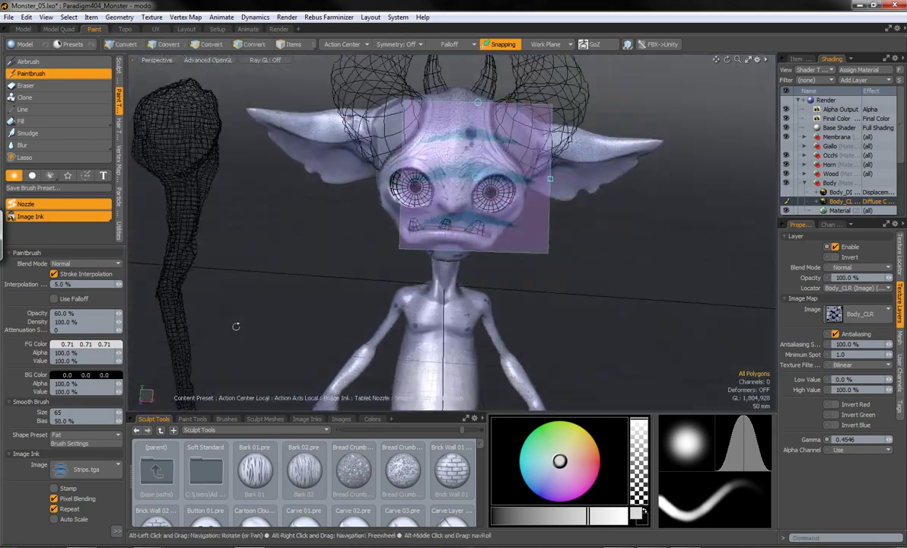
mouse_move(506, 245)
left_mouse_down("alt")
mouse_move(481, 256)
mouse_move(607, 307)
mouse_move(528, 254)
left_mouse_up("alt")
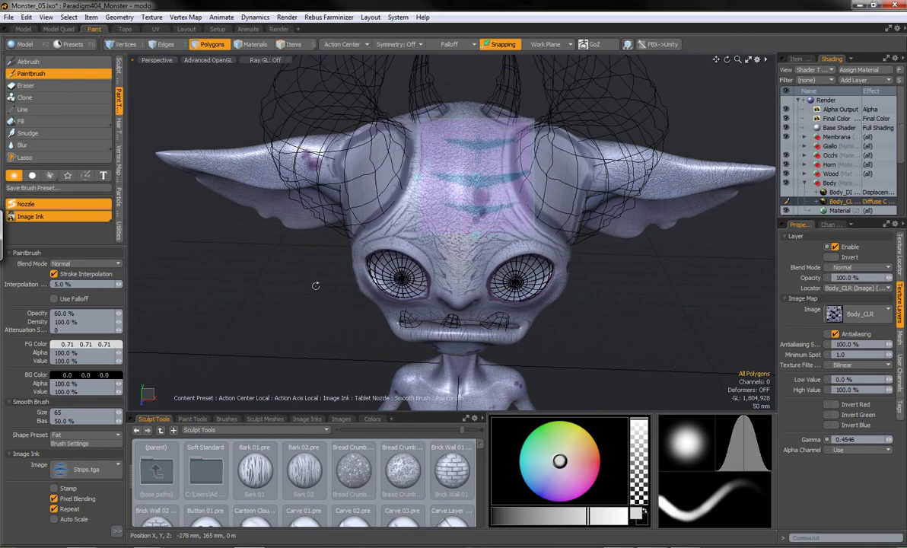
mouse_move(315, 286)
left_mouse_down("alt")
mouse_move(364, 306)
mouse_move(500, 200)
left_mouse_up("alt")
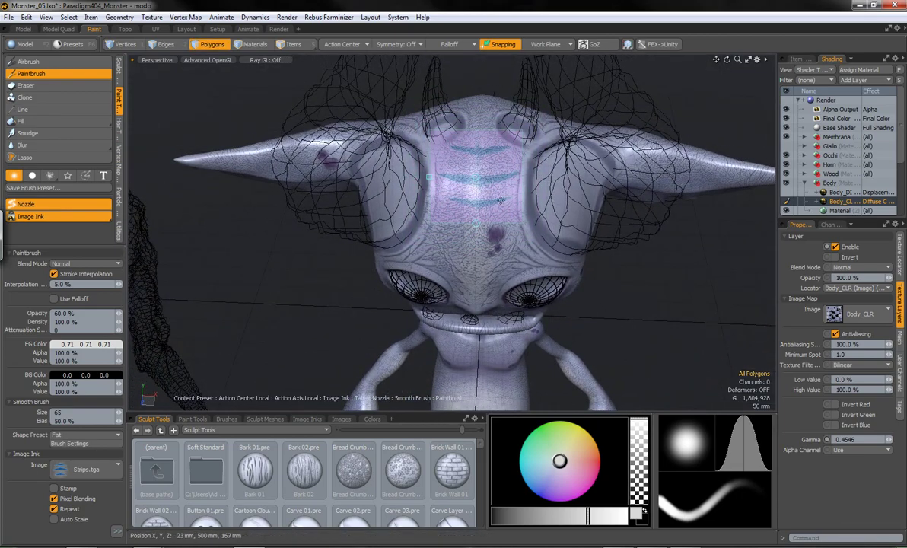
left_click_drag(474, 177, 450, 215)
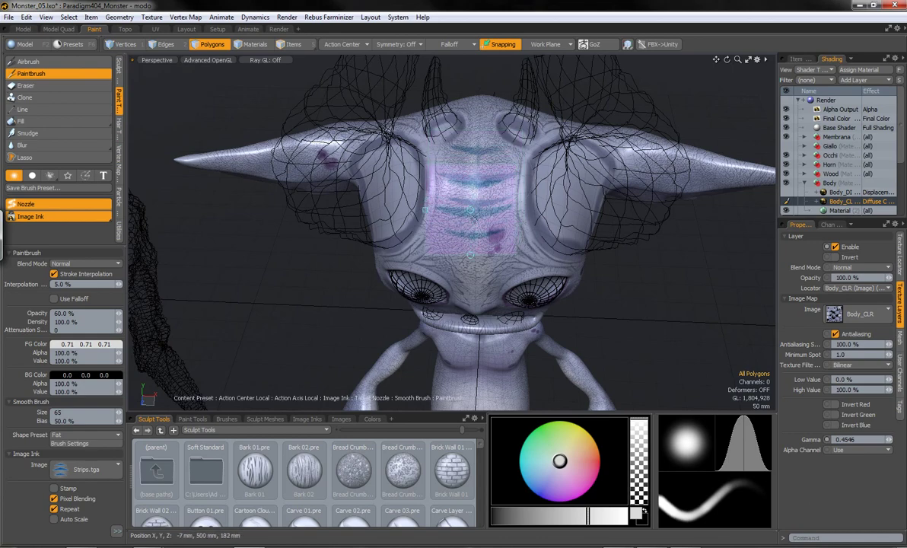
mouse_move(449, 214)
left_mouse_down("alt")
mouse_move(350, 343)
mouse_move(219, 356)
mouse_move(637, 350)
left_mouse_up("alt")
left_click_drag(471, 258, 272, 196, "alt")
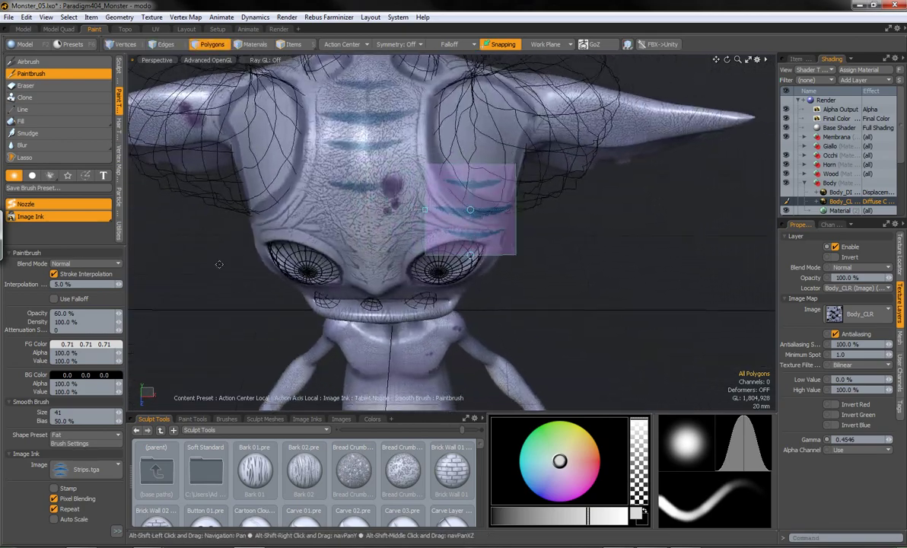
Shrink the Procedural Brush and set its colour to dark blue 0.07 0.18 0.44
right_click_drag(335, 152, 348, 163)
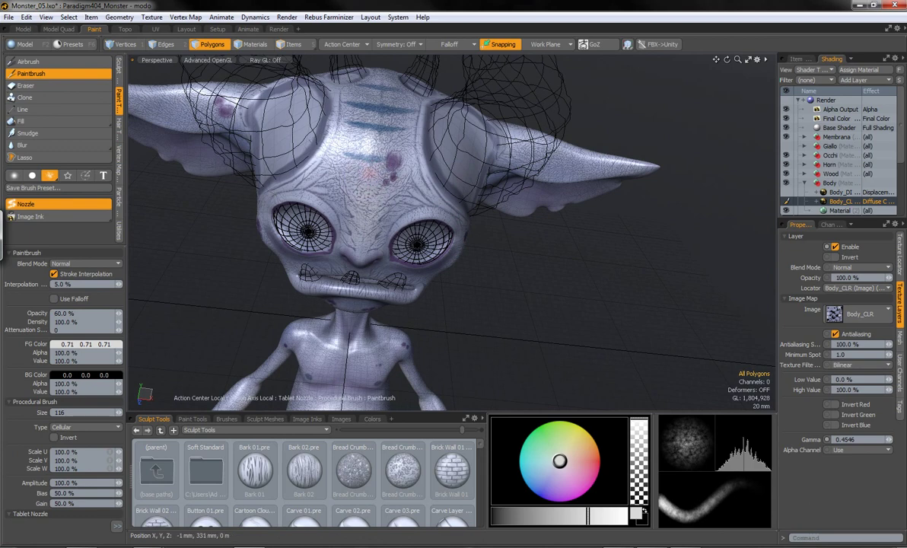
left_click(538, 480)
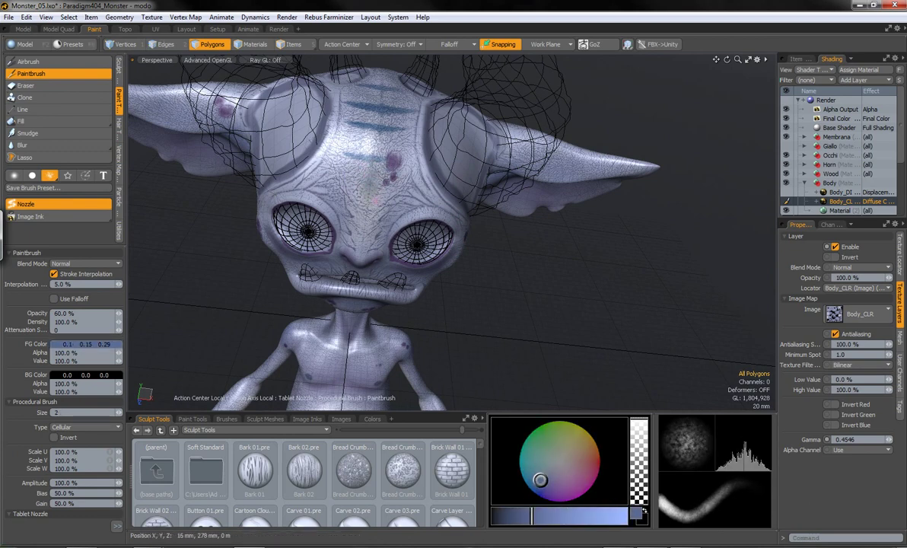
left_click(534, 484)
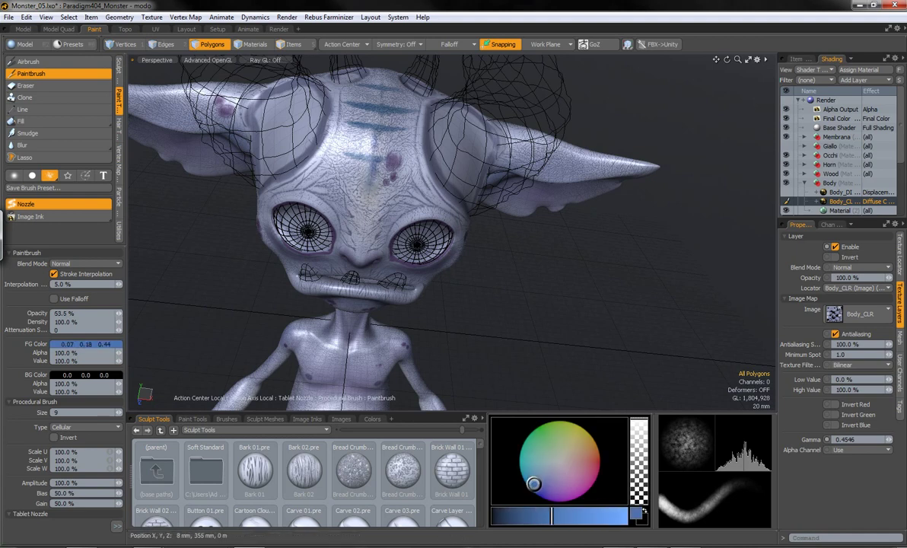
Zoom in on the goblin's face and forehead, then zoom out to the whole goblin
left_click_drag(450, 229, 522, 270, "alt")
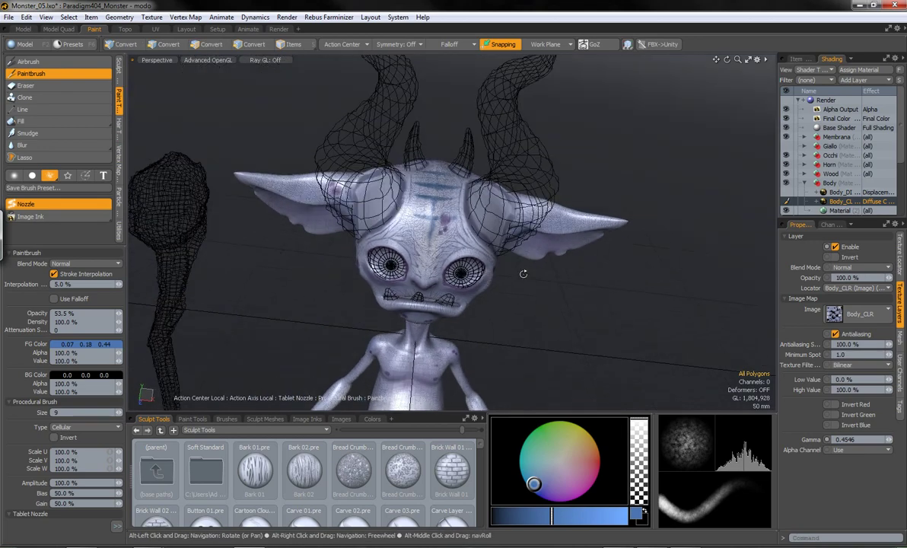
left_click_drag(288, 307, 450, 207, "alt")
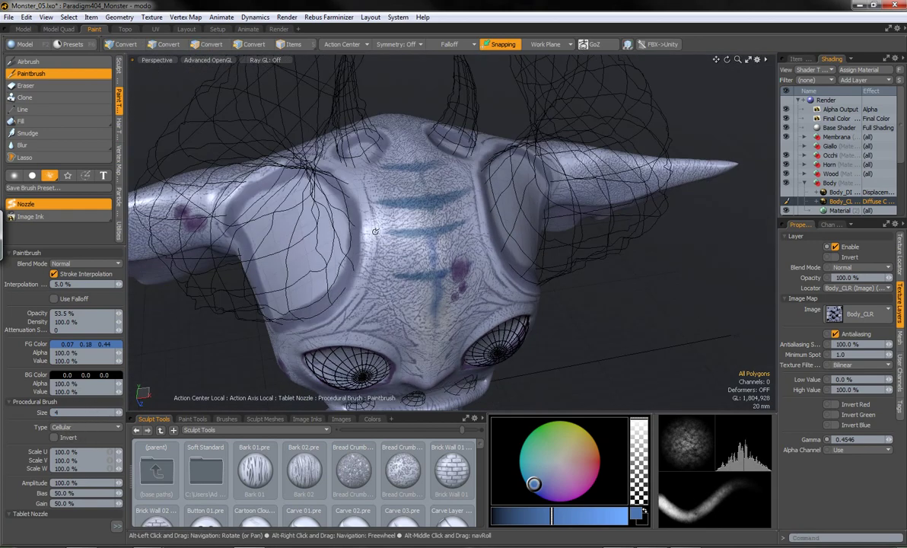
left_click_drag(363, 191, 362, 213, "alt")
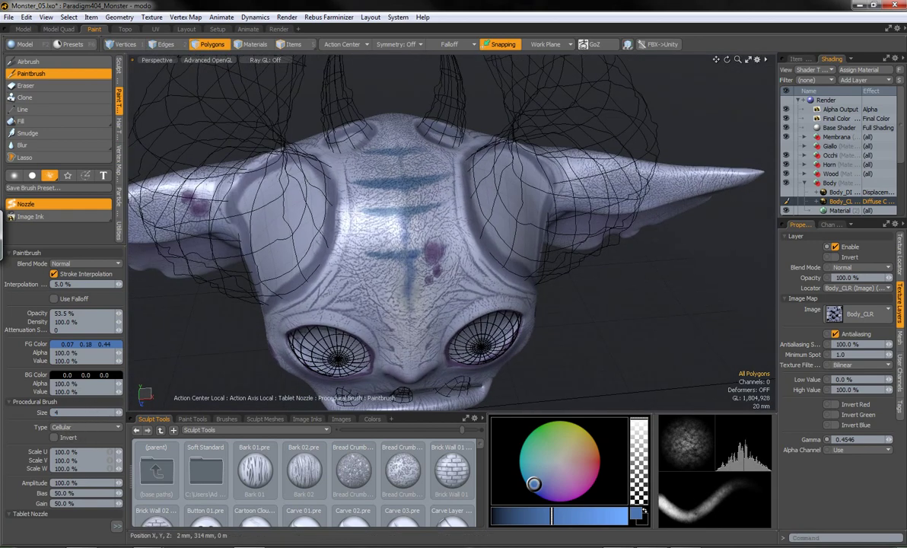
mouse_move(573, 352)
left_mouse_down("alt")
mouse_move(276, 228)
mouse_move(549, 236)
left_mouse_up("alt")
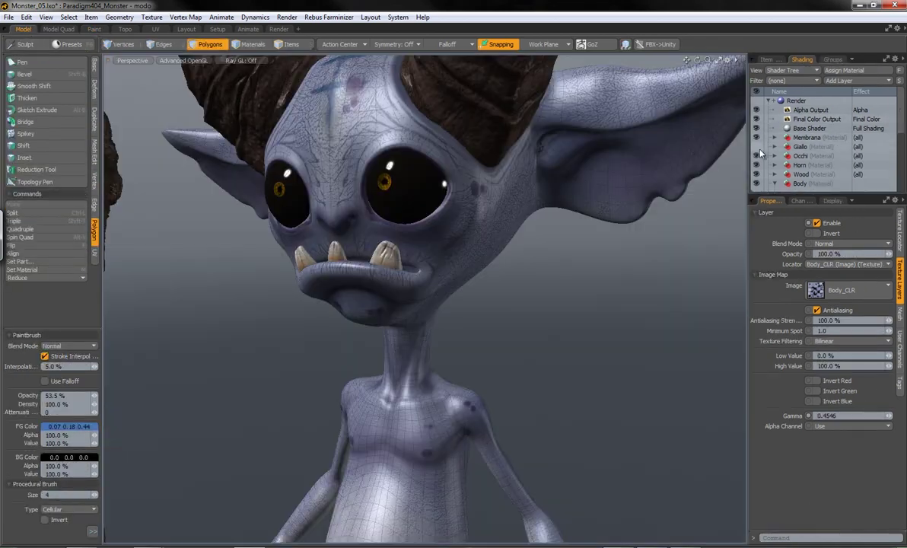
Expand Body's texture layers in the Shader Tree, inspect the striped back, and begin saving Body_CLR
left_click(775, 183)
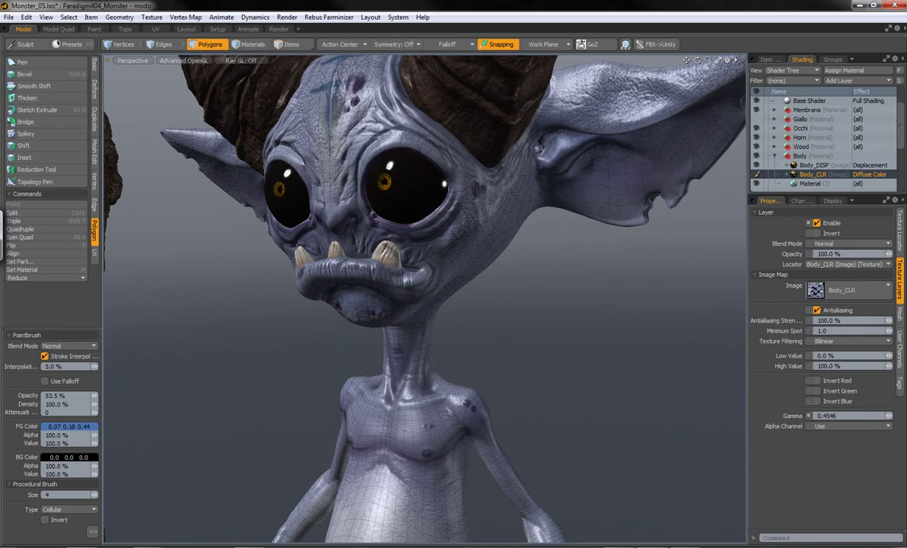
mouse_move(424, 297)
left_mouse_down("alt")
mouse_move(487, 305)
mouse_move(427, 304)
left_mouse_up("alt")
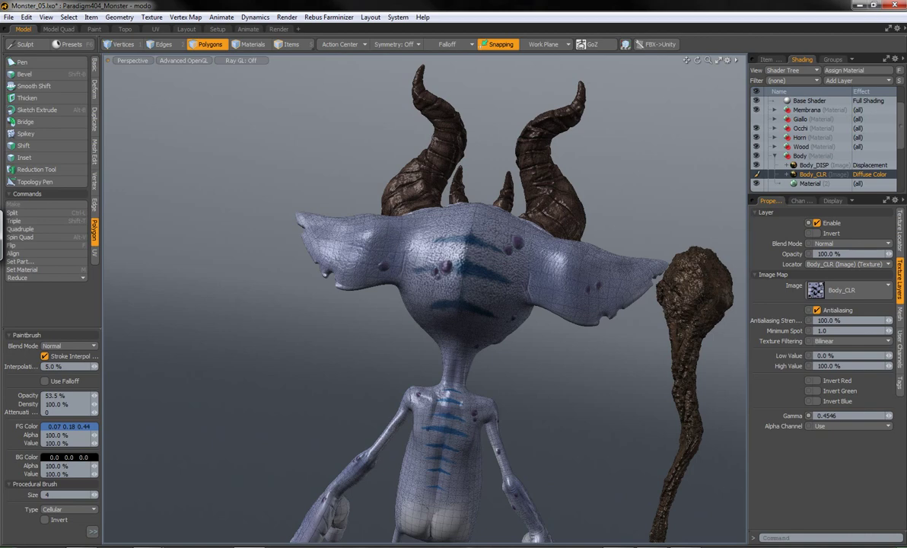
left_click_drag(426, 304, 435, 327, "alt")
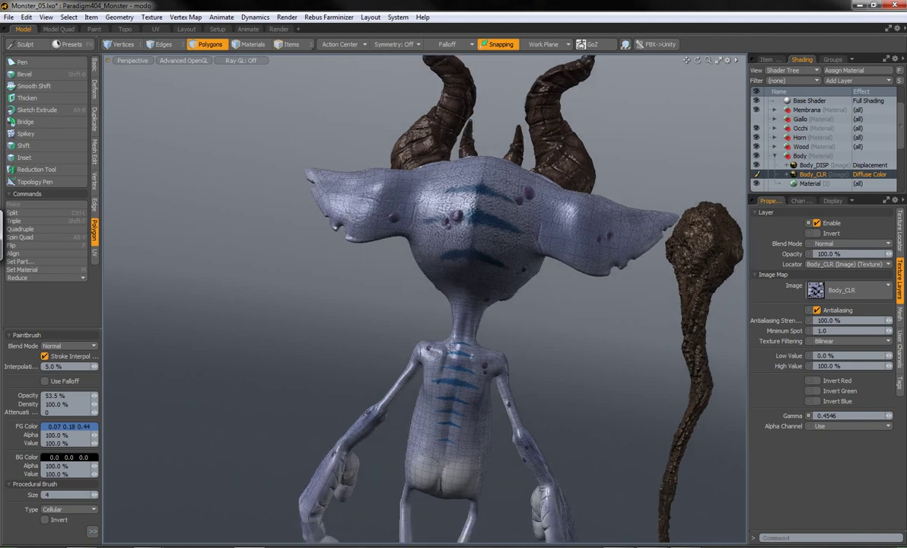
left_click_drag(495, 417, 493, 495, "alt")
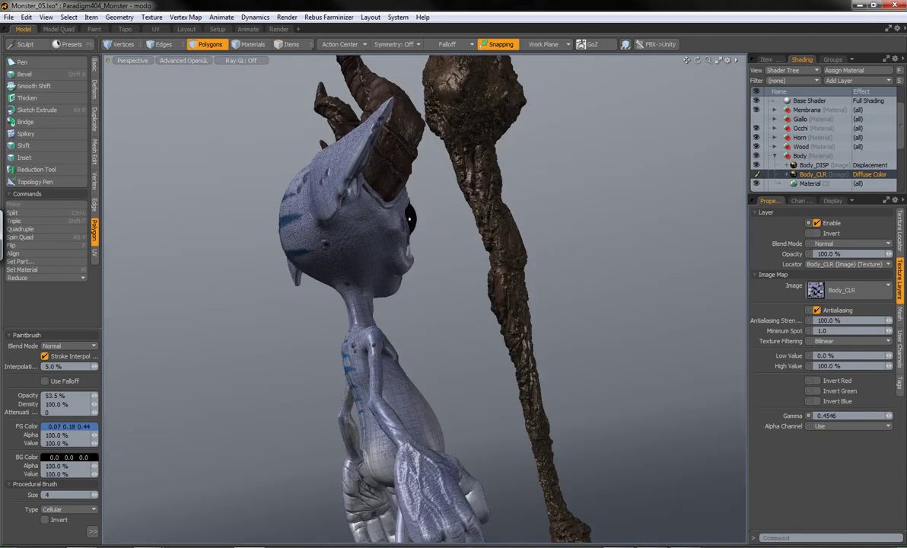
left_click_drag(426, 304, 380, 305, "alt")
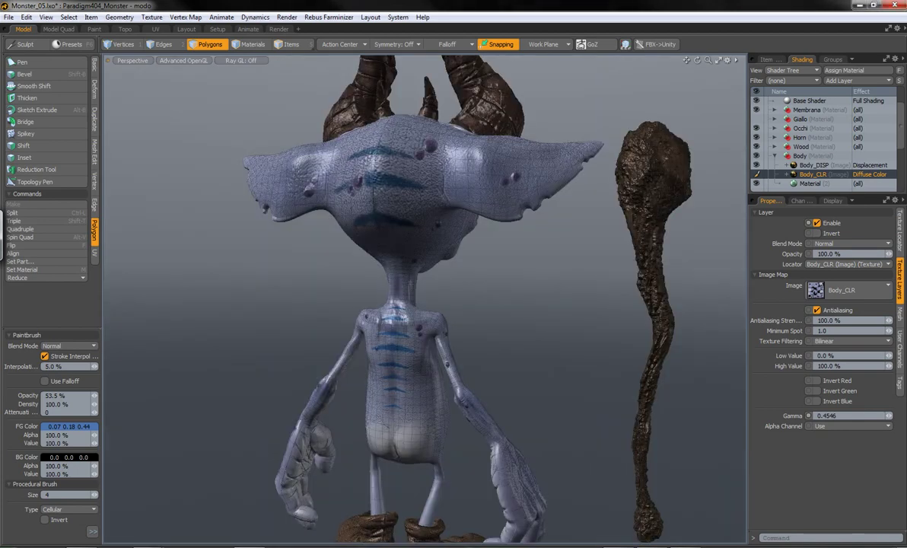
left_click(8, 17)
Save the texture as Body_CLR_02
left_click(30, 158)
type("_02")
key("Return")
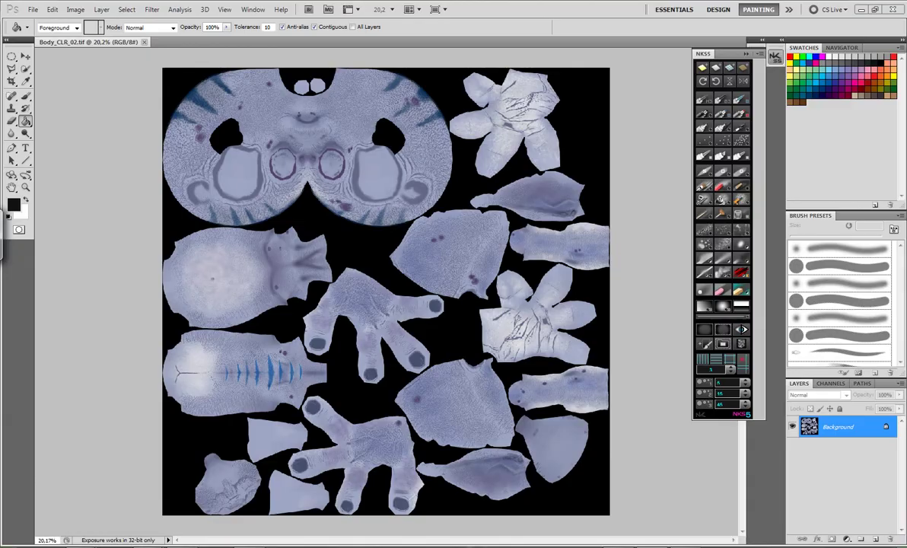
scroll(224, 400, "up", 5, "alt")
Add a Hue/Saturation adjustment layer at Saturation -52 with an inverted black mask
left_click(847, 539)
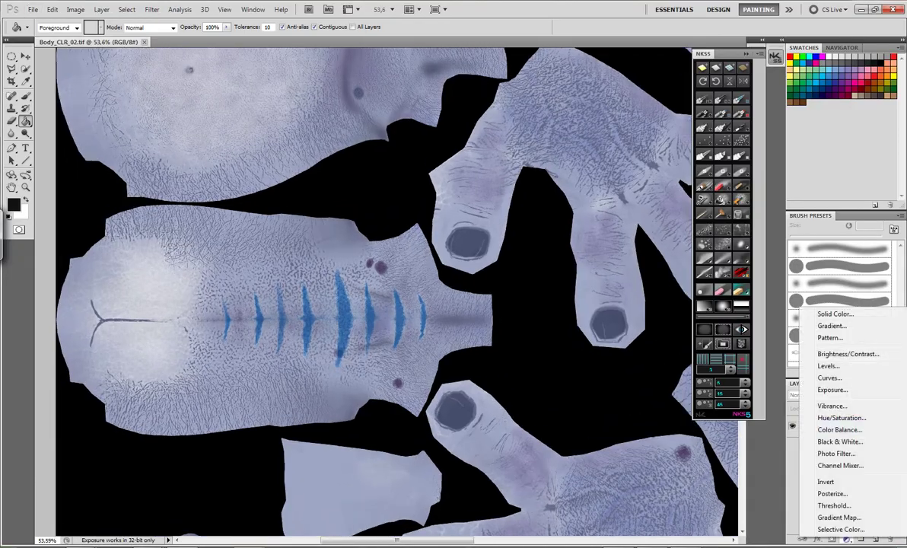
left_click(841, 418)
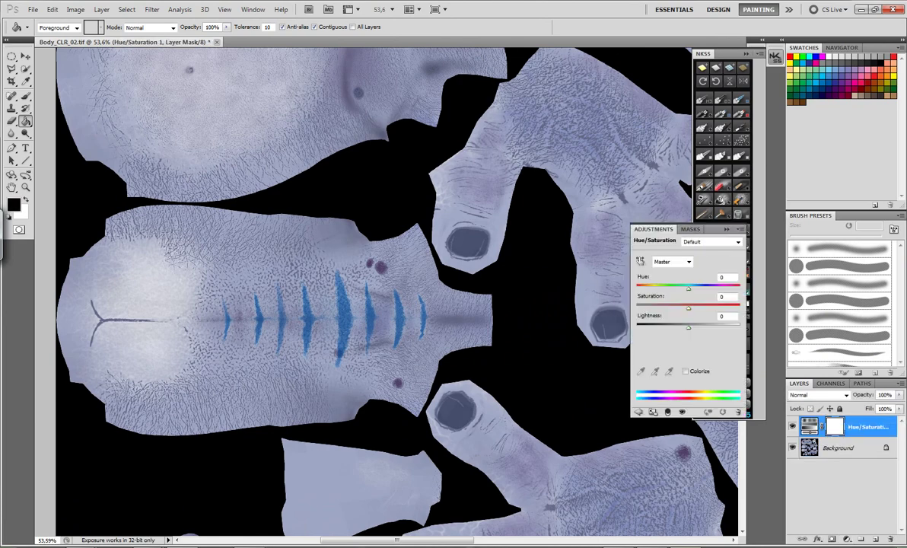
left_click_drag(688, 307, 660, 307)
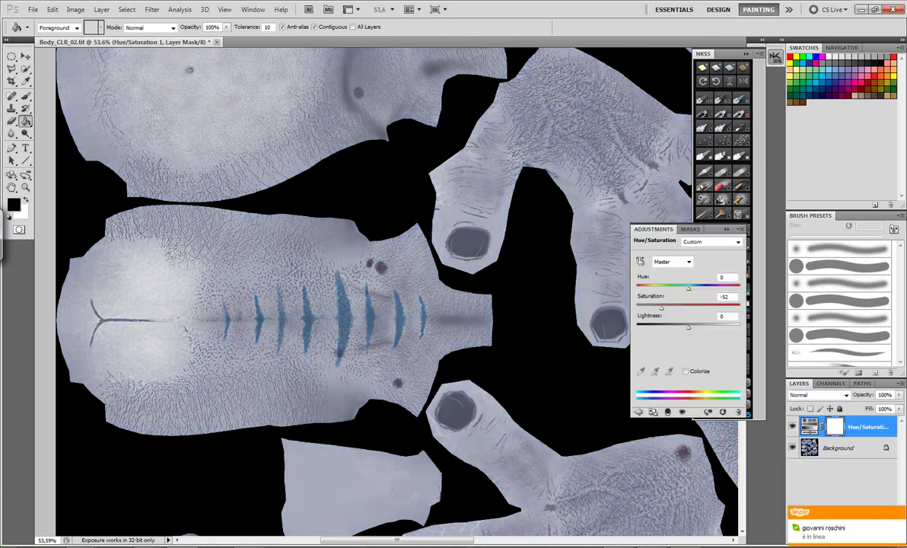
key("ctrl+i")
Choose a soft round 43 px brush with white as the foreground colour
key("b")
key("x")
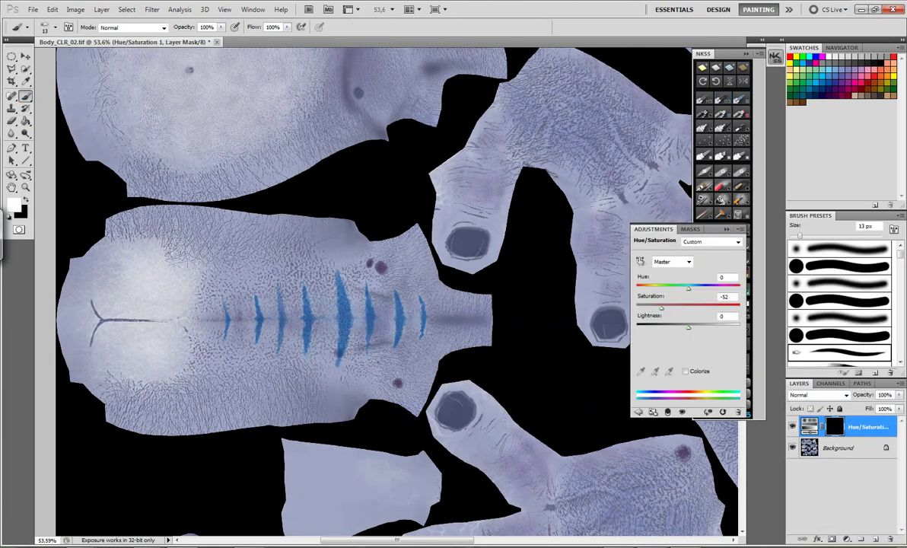
right_click(348, 212)
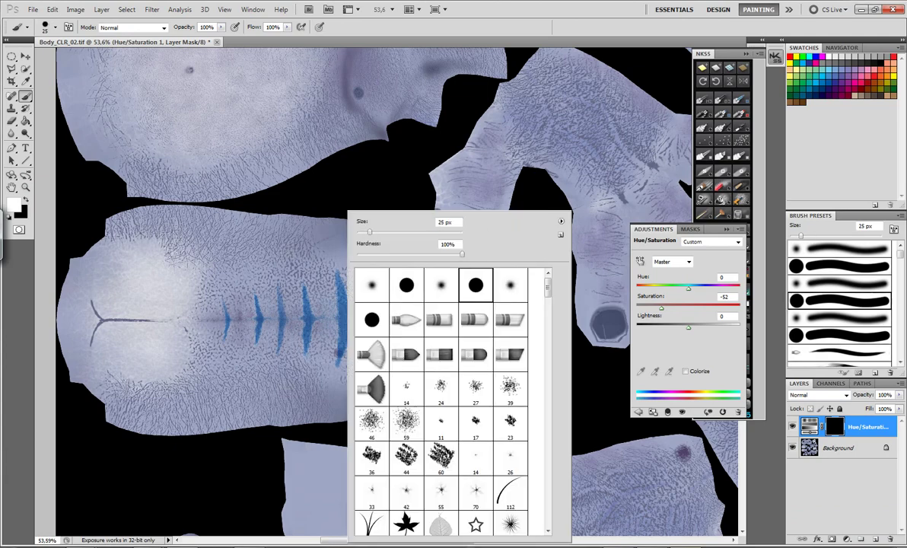
left_click(476, 284)
key("Return")
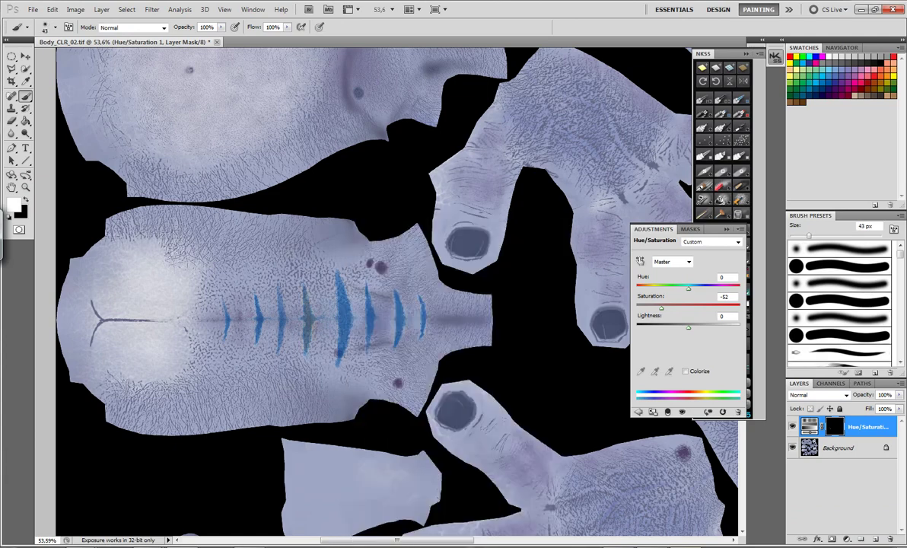